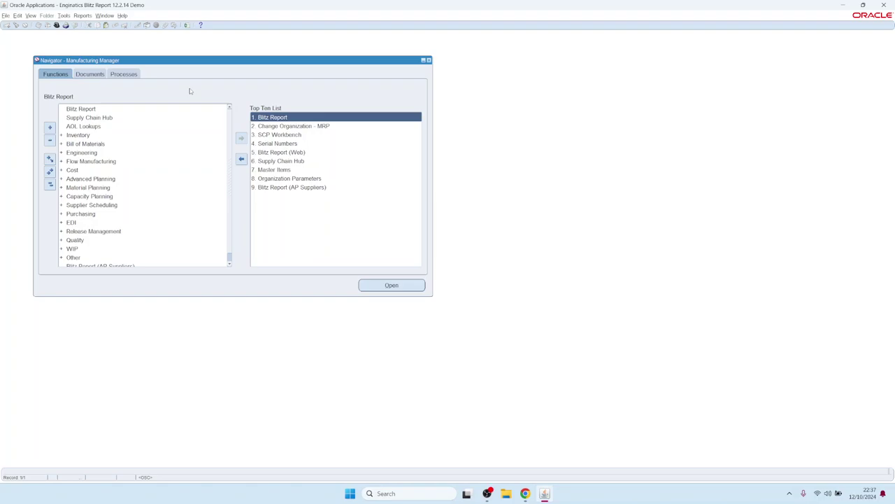
# Open Blitz Report and the setup of the CE Bank Account Balances report, and examine its description and SQL
pyautogui.click(187, 26)
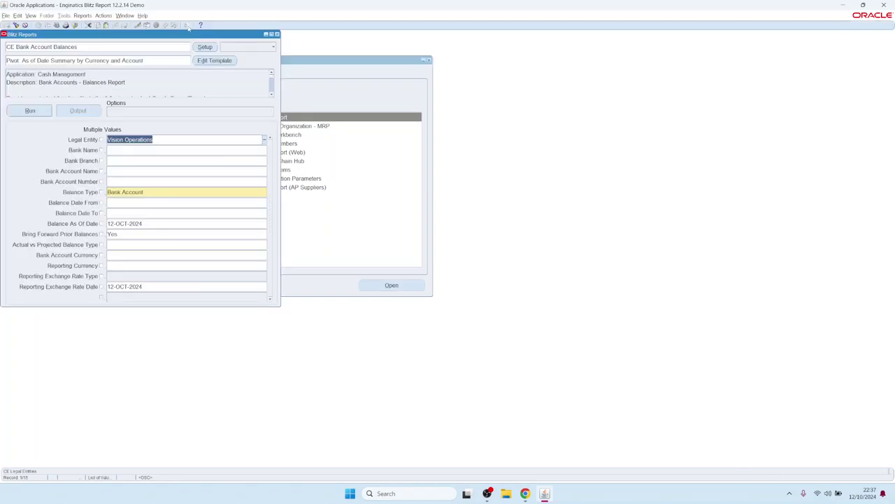
pyautogui.click(85, 47)
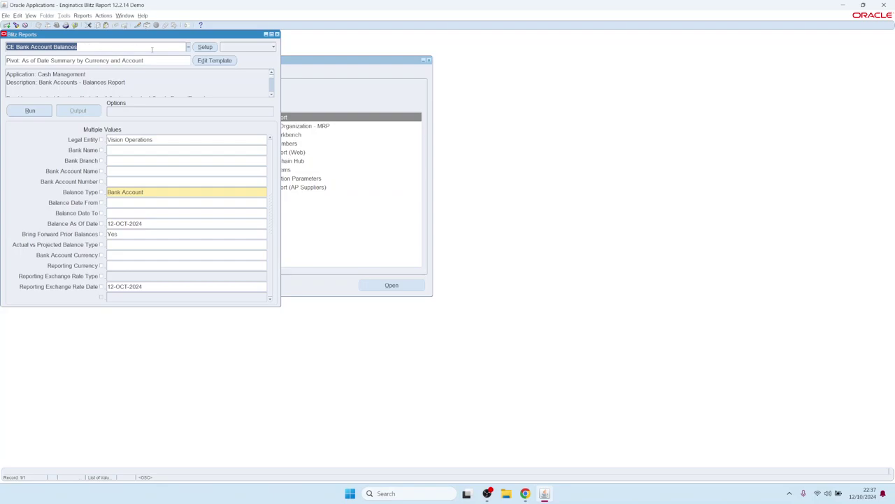
pyautogui.click(204, 46)
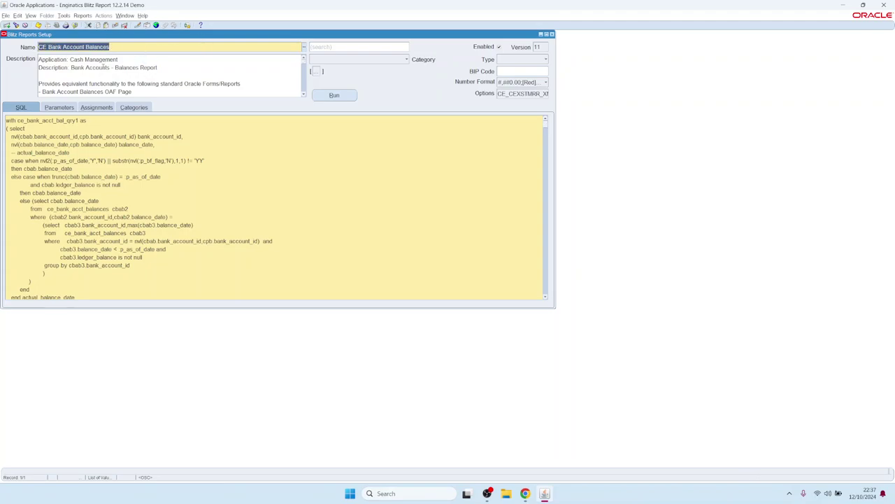
pyautogui.click(102, 68)
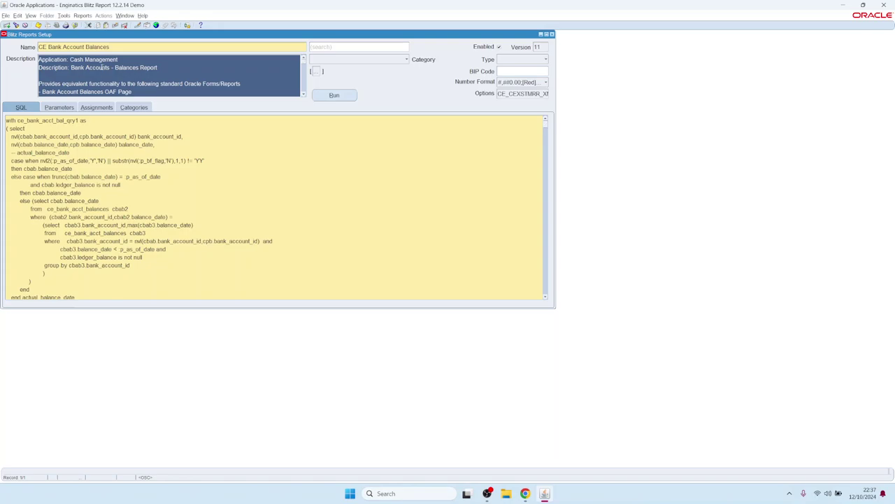
pyautogui.click(146, 189)
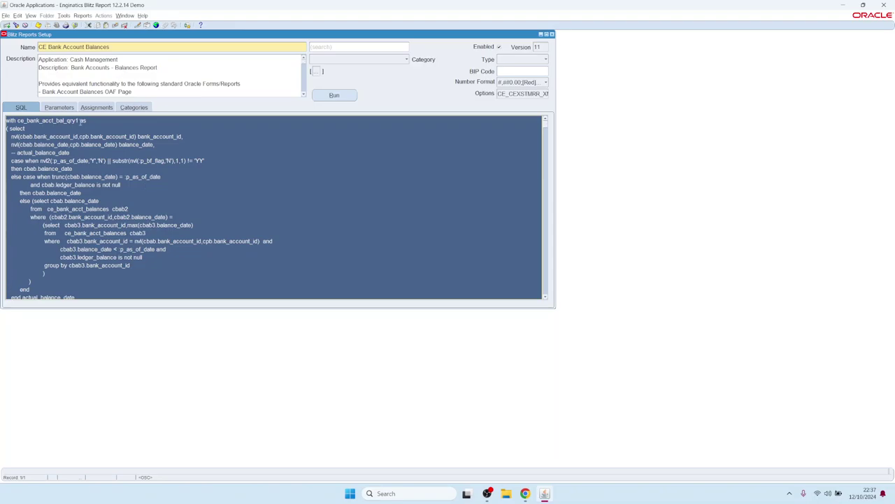
# Examine the report's parameters, including the SQL text and LOV name of the Legal Entity parameter
pyautogui.click(59, 107)
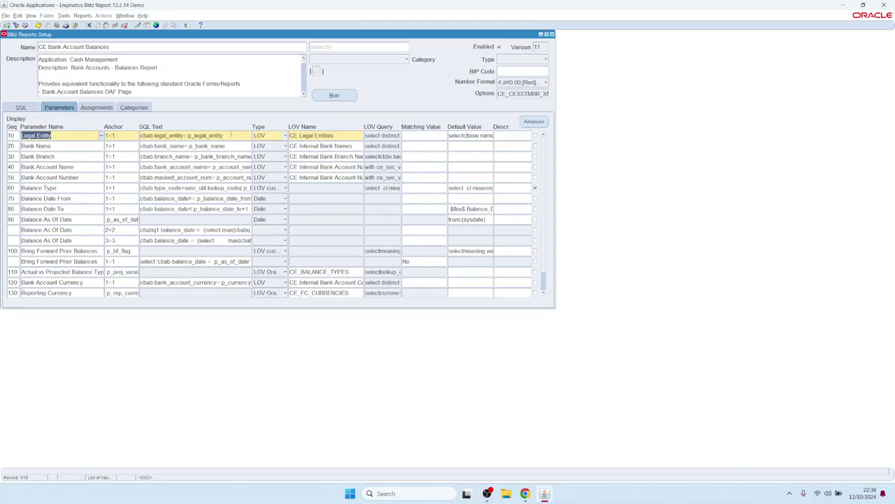
pyautogui.click(230, 134)
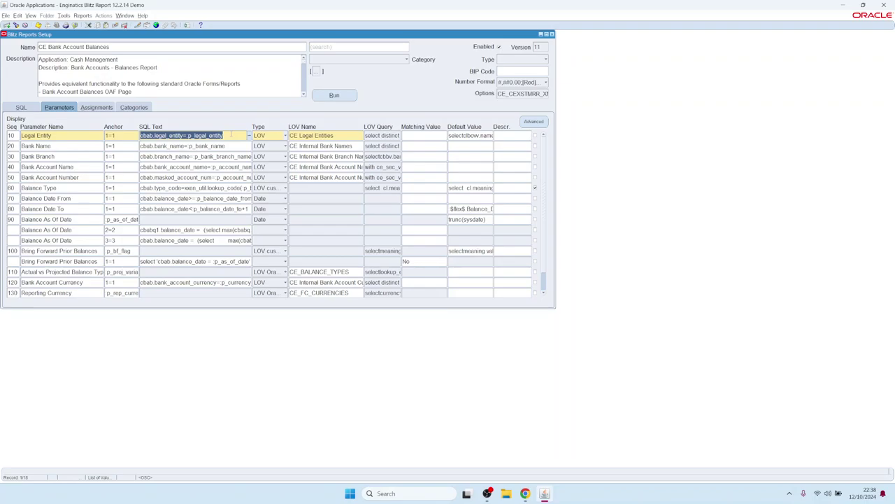
pyautogui.click(348, 137)
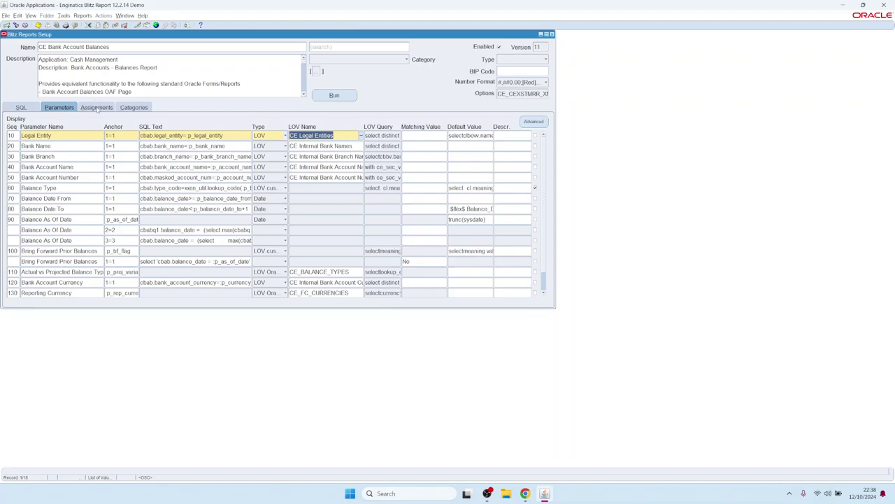
# Examine the report's assignments, covering the application-level entry and the first form-level entry with its description
pyautogui.click(96, 108)
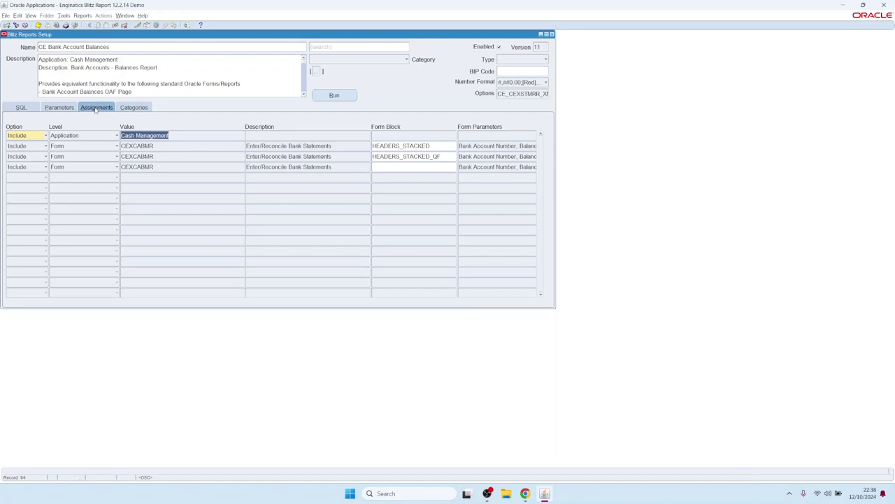
pyautogui.click(184, 137)
pyautogui.moveTo(184, 137); pyautogui.dragTo(119, 136)
pyautogui.doubleClick(162, 146)
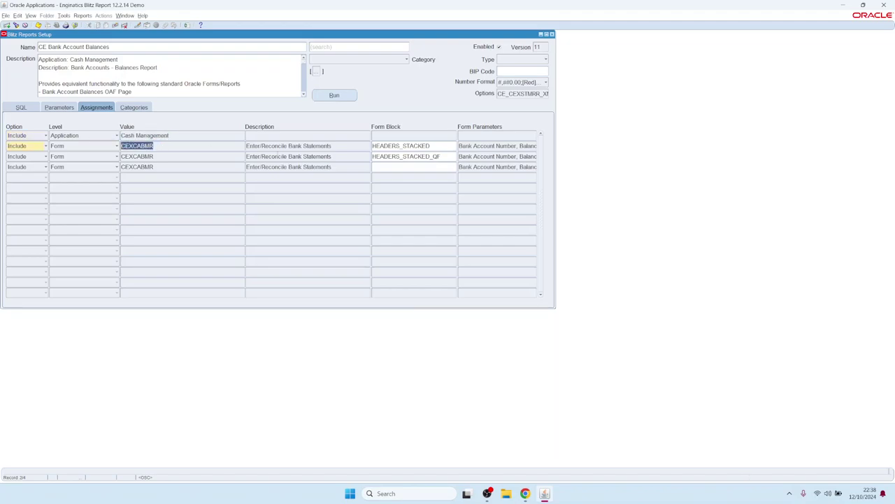
pyautogui.moveTo(249, 146); pyautogui.dragTo(344, 146)
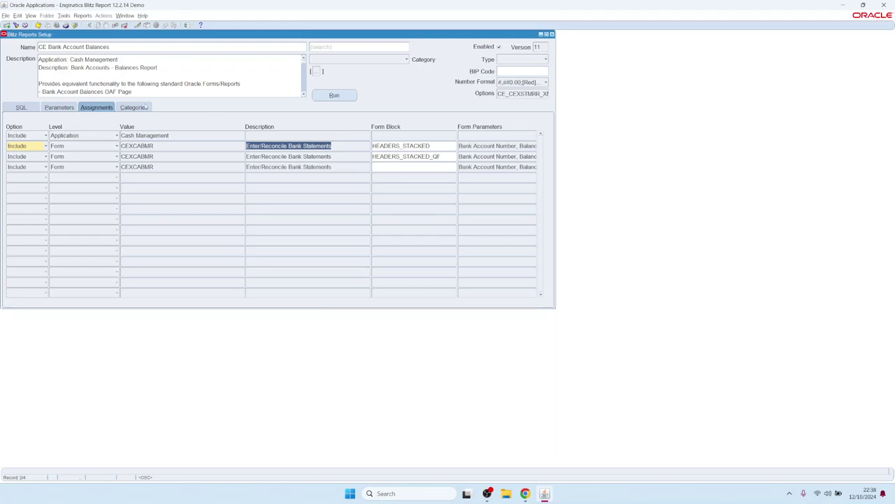
# Examine the categories assigned to the CE Bank Account Balances report
pyautogui.click(134, 107)
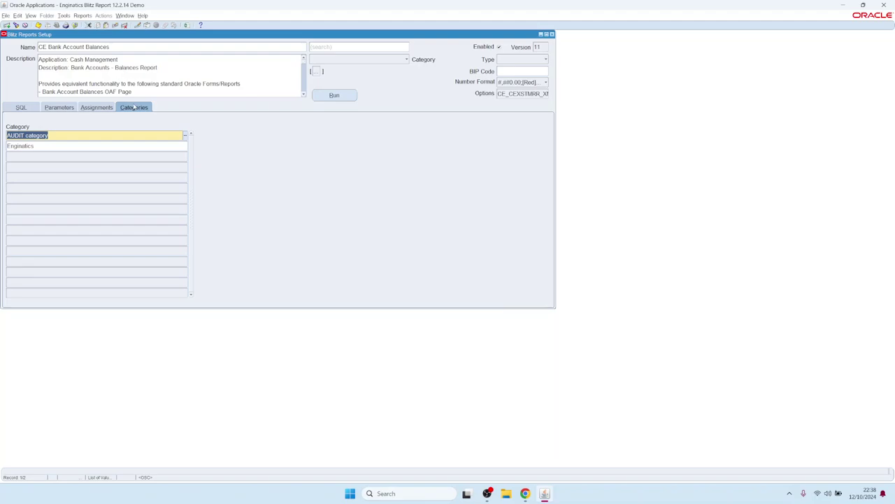
pyautogui.click(77, 46)
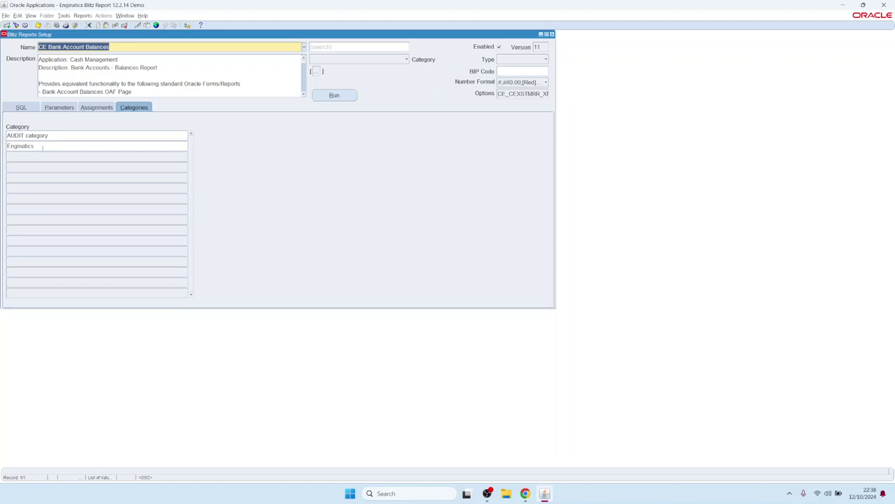
pyautogui.click(42, 146)
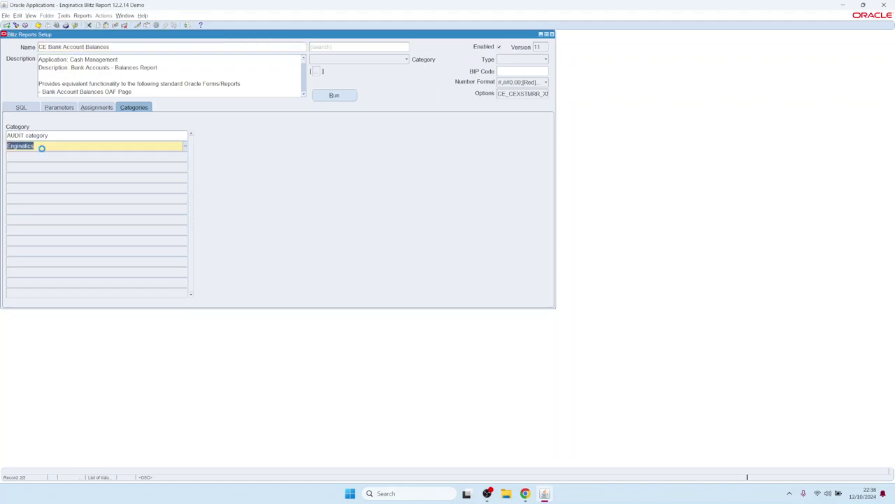
pyautogui.click(86, 47)
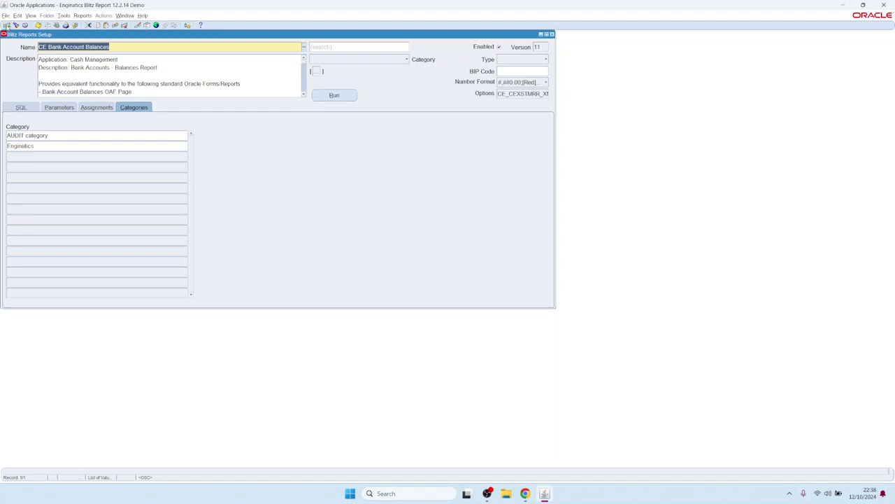
# Create a new report record named "AP Test report"
pyautogui.click(7, 25)
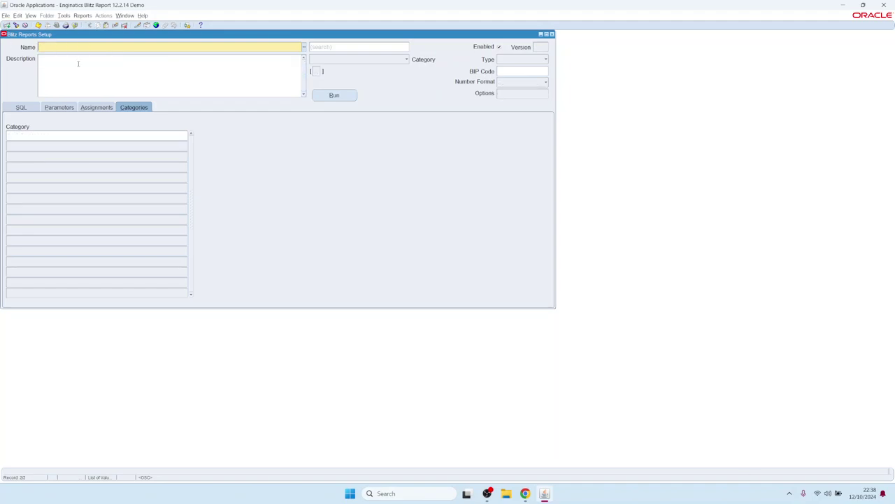
pyautogui.write('AP Test report')
pyautogui.press('Tab')
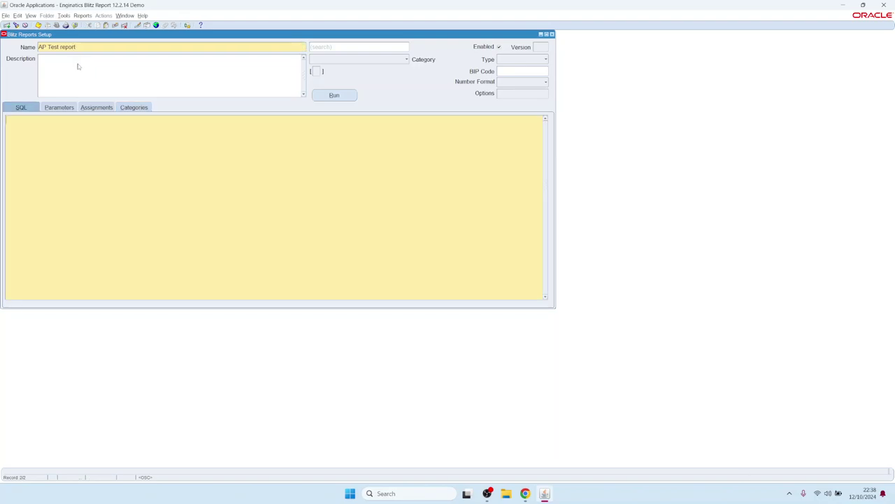
# Enter the report SQL "select * from ap_suppliers aps", with each clause on its own line
pyautogui.write('select')
pyautogui.press('Return')
pyautogui.write('*')
pyautogui.press('Return')
pyautogui.write('from')
pyautogui.press('Return')
pyautogui.write('ap_suppliers aps')
# Run AP Test report and look through the supplier rows in the Excel output
pyautogui.hotkey('alt', 'r')
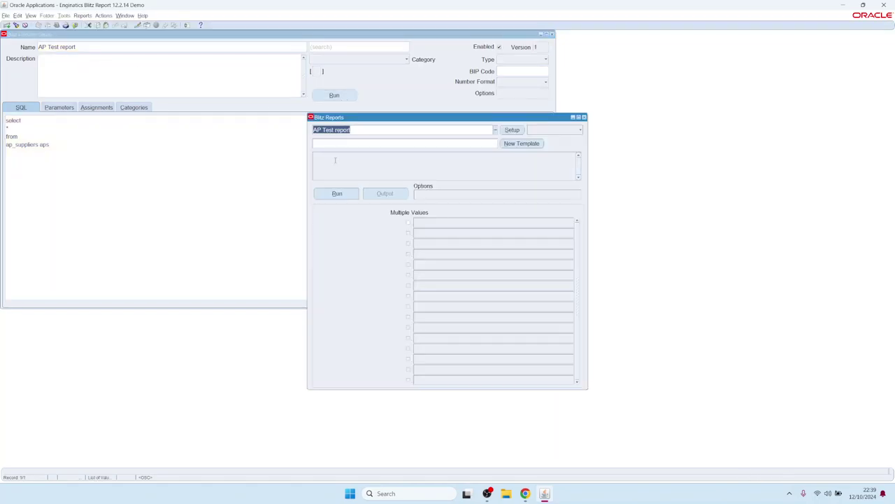
pyautogui.click(339, 193)
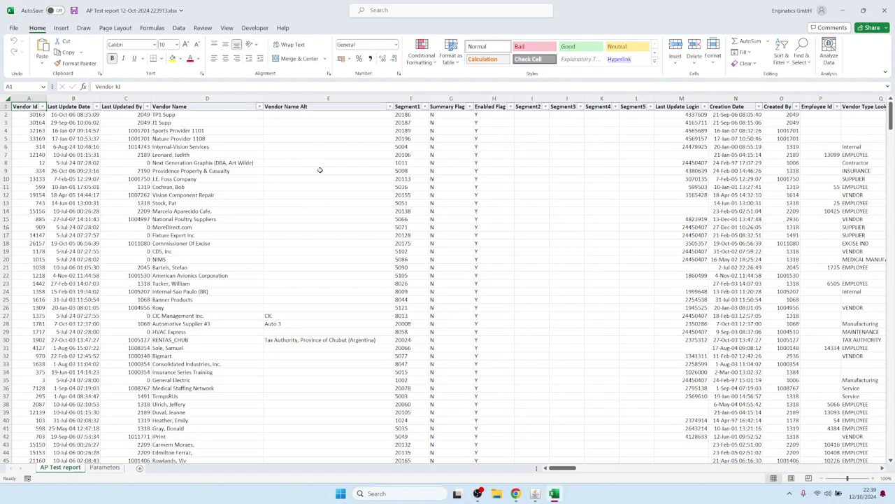
pyautogui.scroll(8, 353, 200)
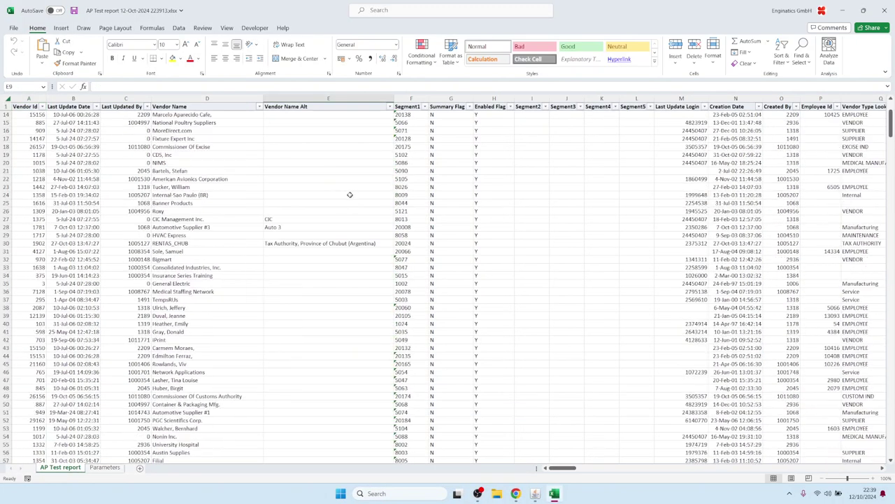
pyautogui.click(631, 210)
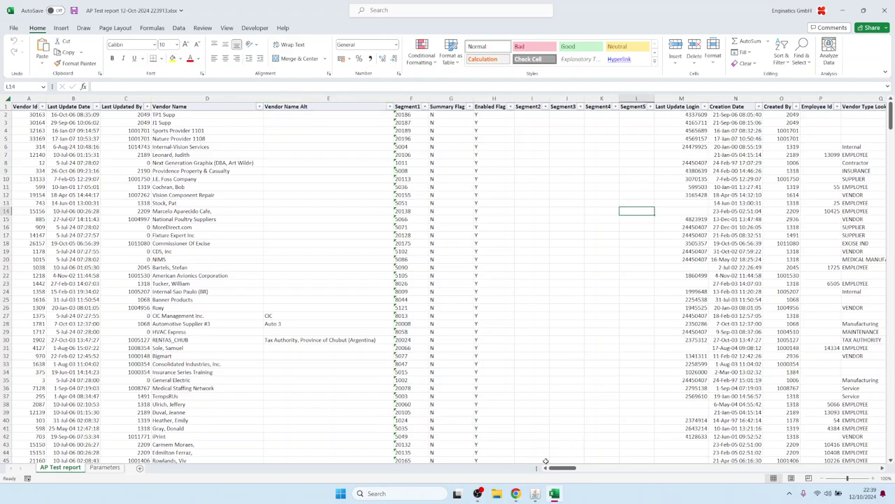
# Switch back to Oracle Applications and open the parameter definitions in the setup of AP Test report
pyautogui.moveTo(536, 493)
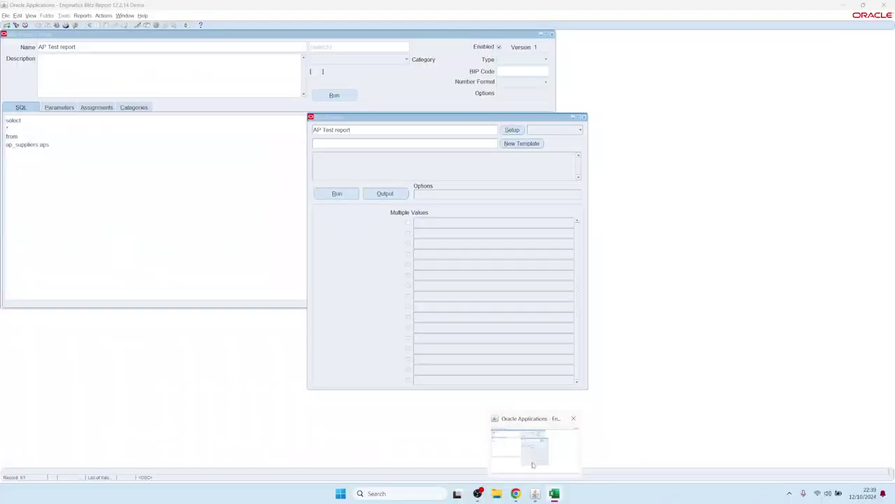
pyautogui.click(533, 464)
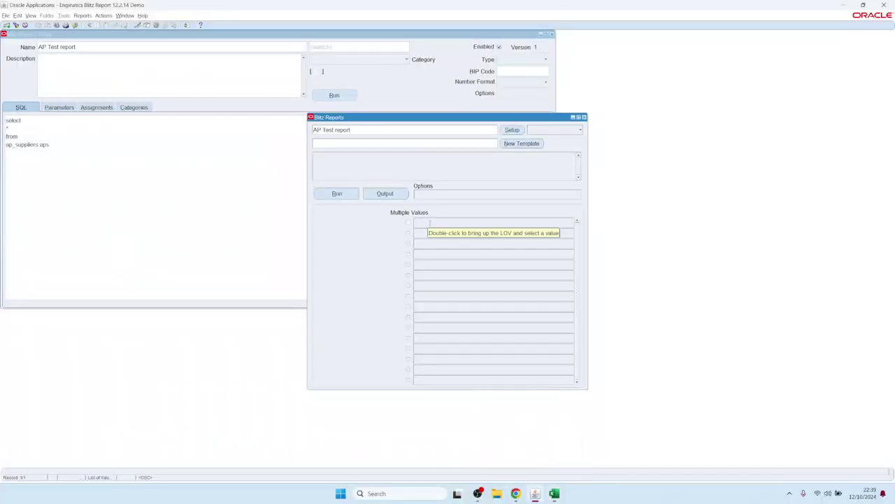
pyautogui.click(512, 130)
pyautogui.click(62, 108)
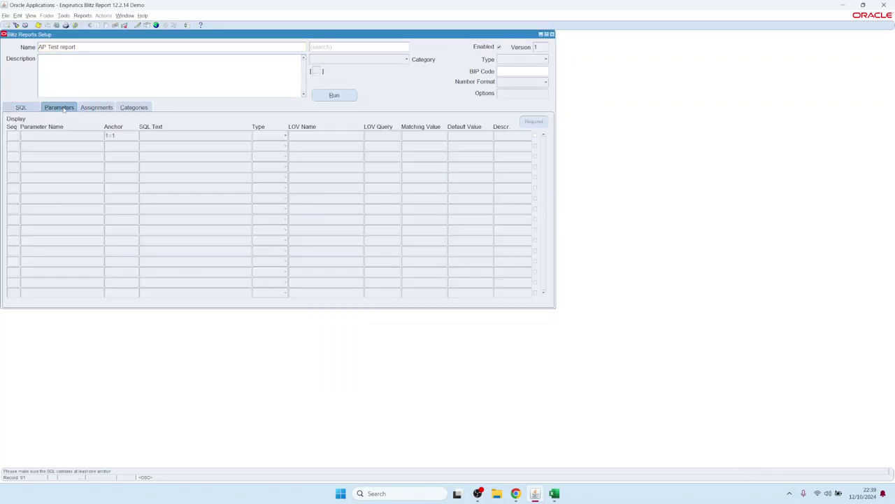
pyautogui.click(149, 138)
# Append a "where" clause with the anchor "1=1" to the end of the report's SQL
pyautogui.click(22, 109)
pyautogui.click(59, 150)
pyautogui.press('Return')
pyautogui.write('where')
pyautogui.press('Return')
pyautogui.write('1=1')
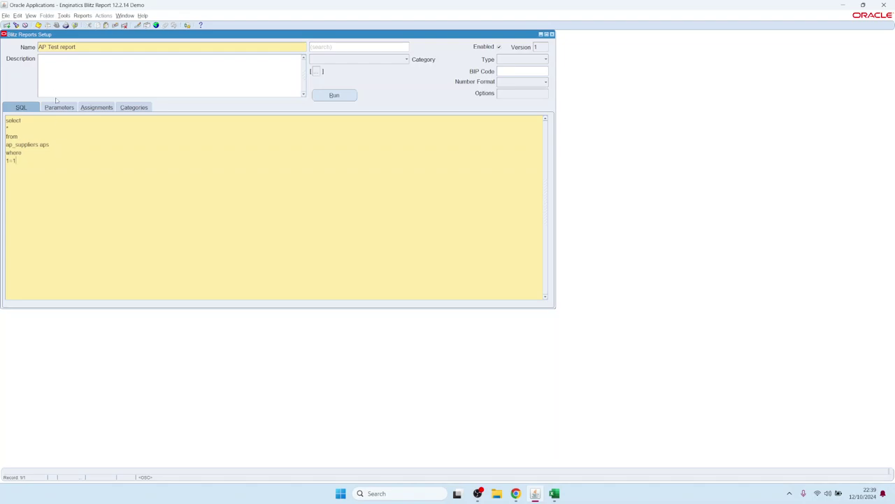
# Assign the 1=1 anchor to the first parameter row of the report
pyautogui.click(60, 107)
pyautogui.click(130, 135)
pyautogui.click(138, 138)
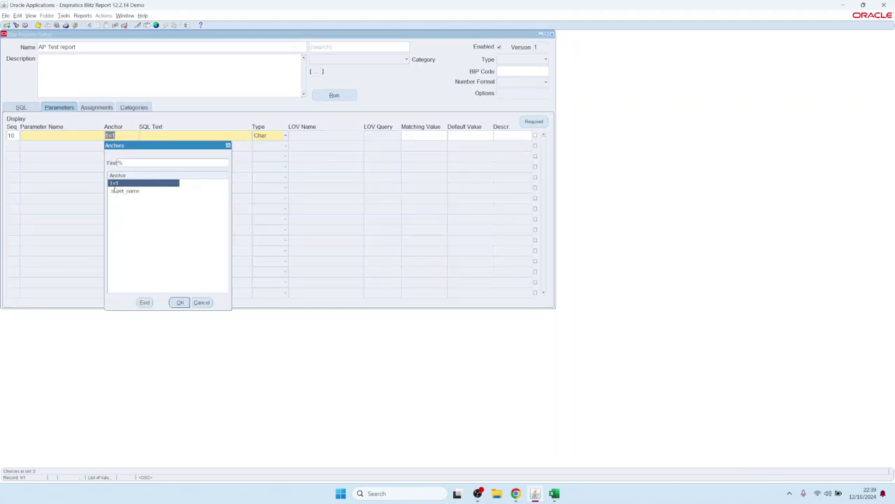
pyautogui.doubleClick(116, 184)
pyautogui.click(58, 137)
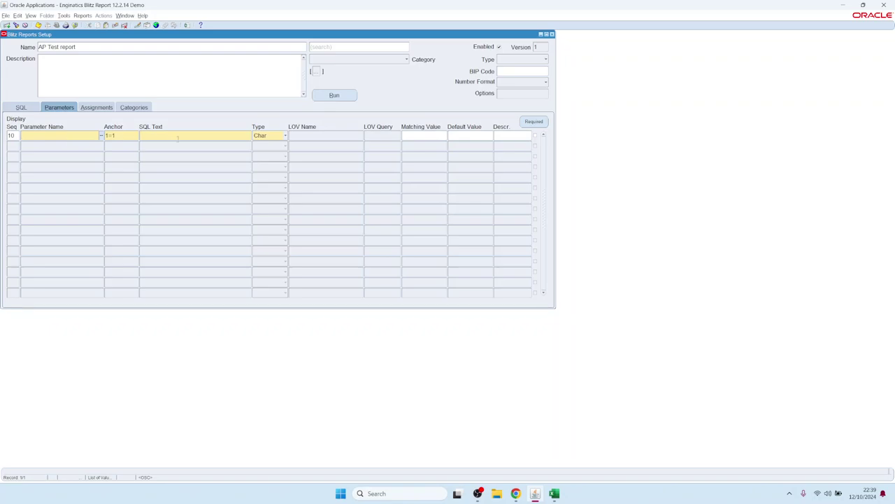
# Search the existing parameters for "sup" and copy the Supplier parameter of the AP Invoice Payments report into the first row
pyautogui.click(75, 135)
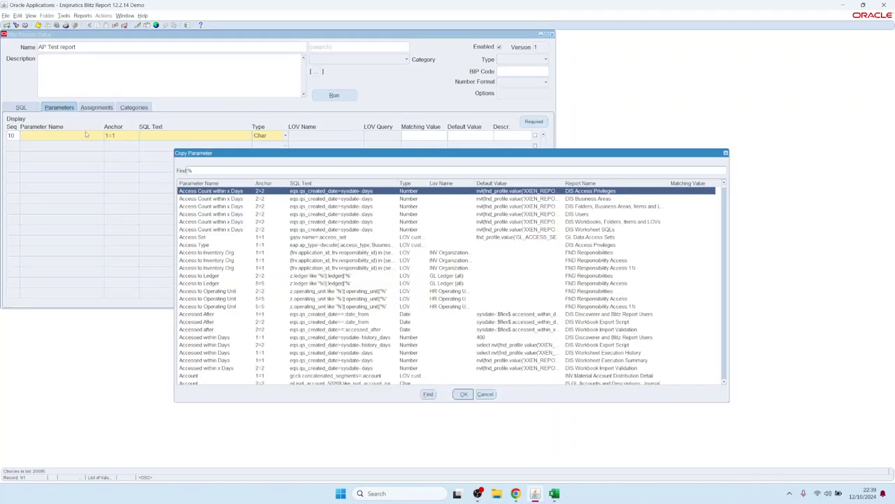
pyautogui.write('su')
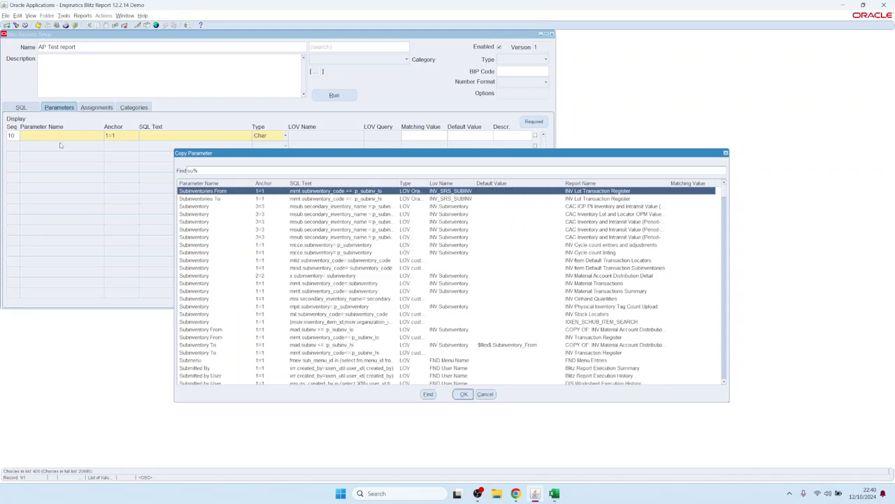
pyautogui.write('p')
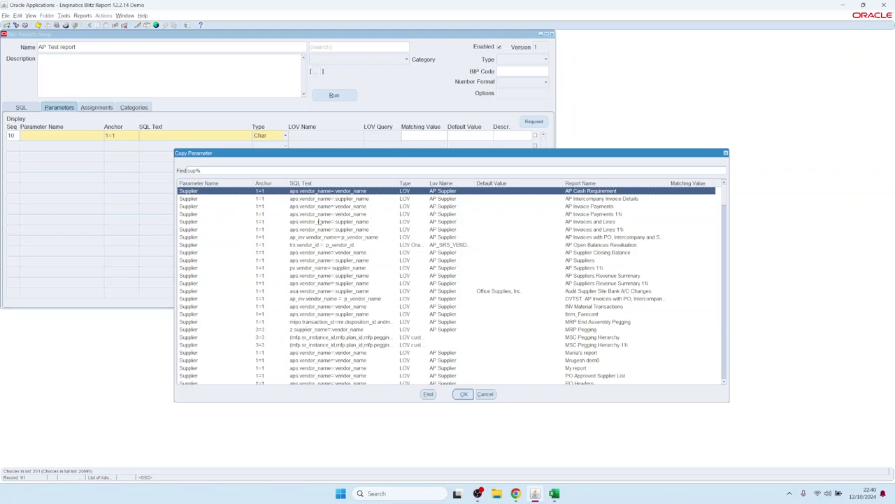
pyautogui.click(198, 207)
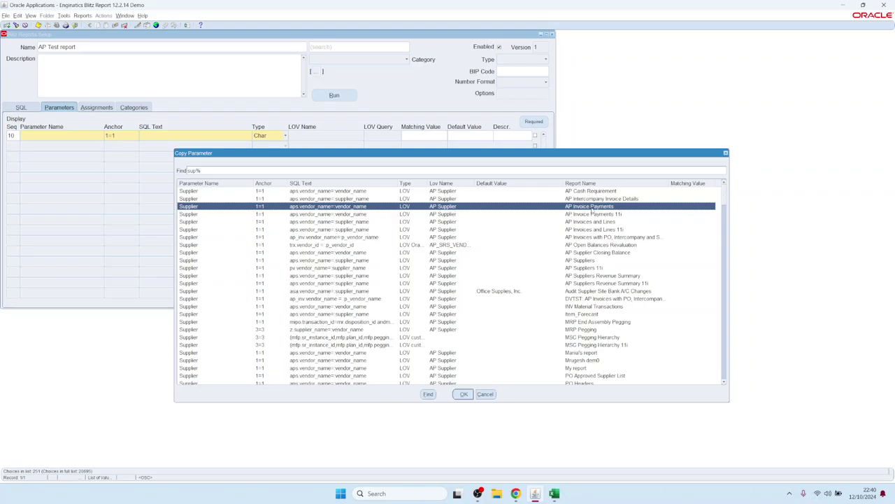
pyautogui.doubleClick(605, 207)
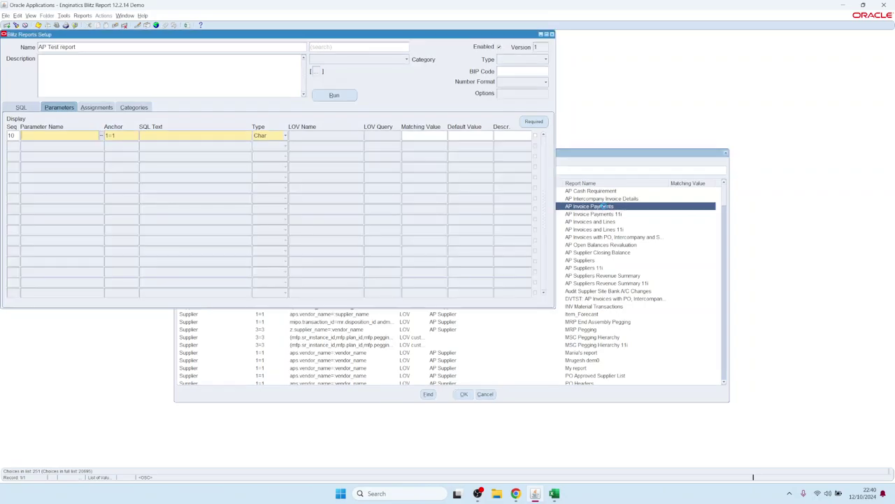
# Run AP Test report for the supplier 3G Communications, Inc
pyautogui.click(335, 95)
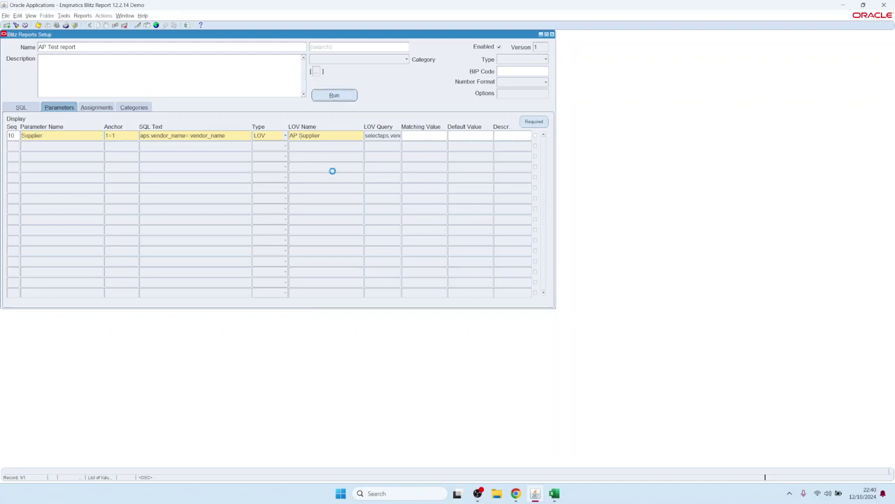
pyautogui.doubleClick(426, 222)
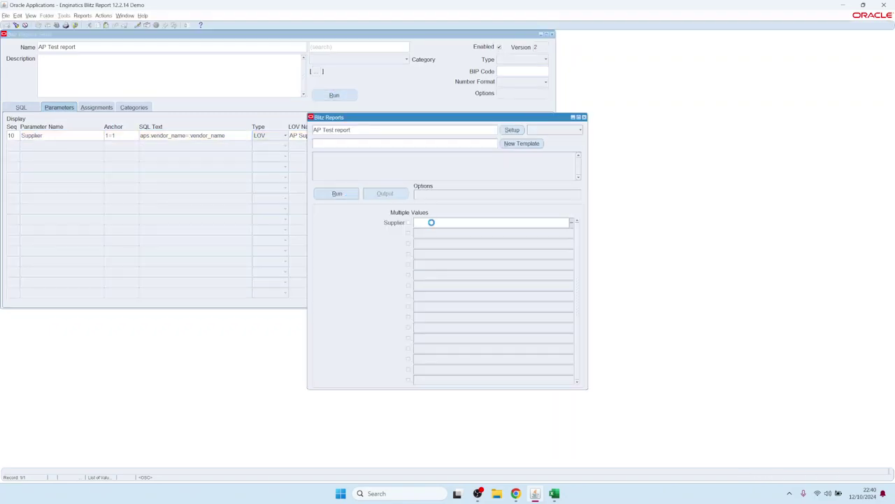
pyautogui.press('Return')
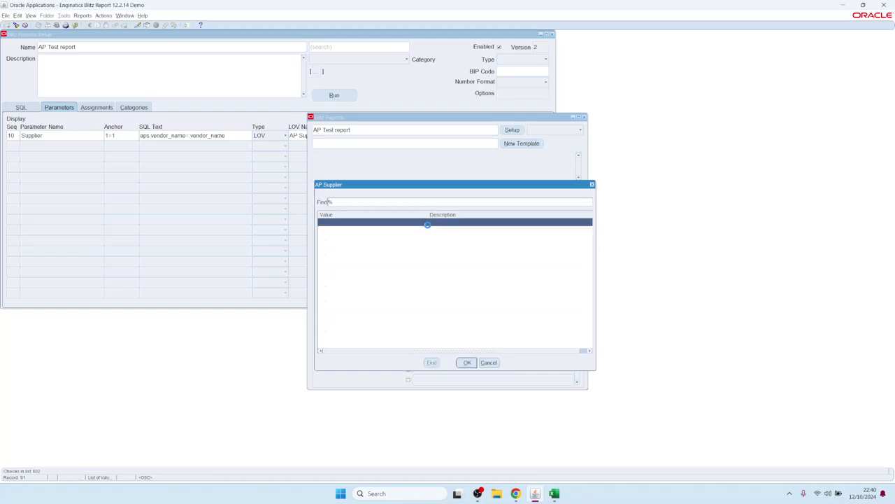
pyautogui.click(372, 240)
pyautogui.press('Up')
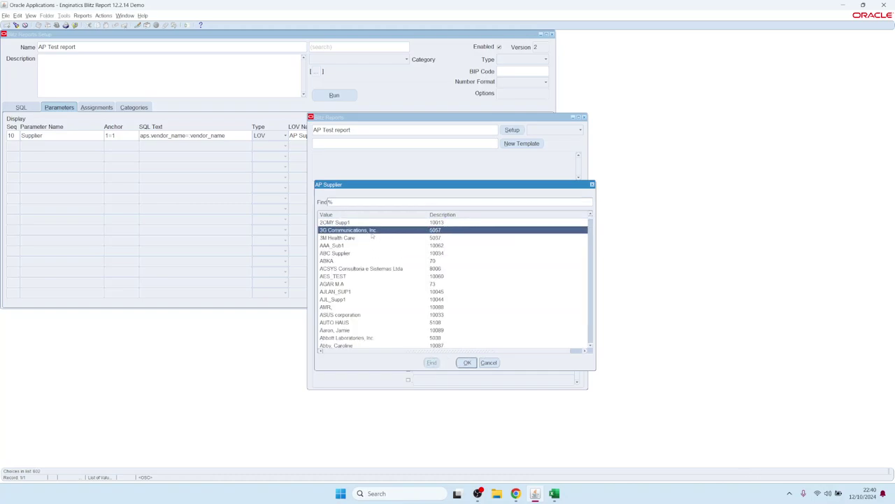
pyautogui.press('Return')
pyautogui.click(339, 194)
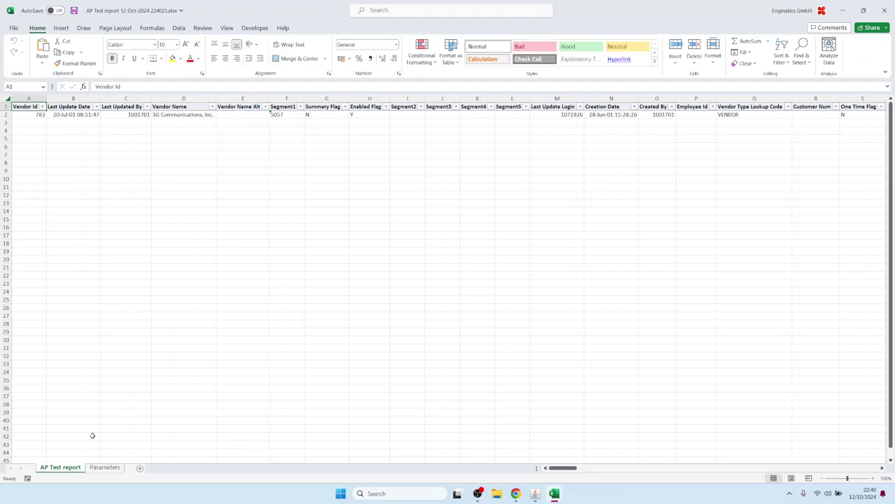
# Examine the output workbook's Parameters sheet, including the run details and the executed SQL's where clause, and return to the AP Test report sheet
pyautogui.click(104, 469)
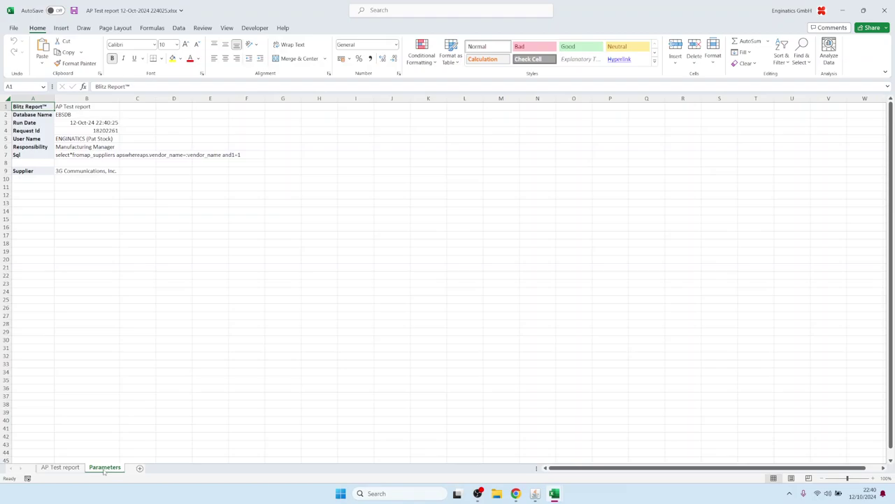
pyautogui.click(71, 106)
pyautogui.click(71, 116)
pyautogui.click(97, 130)
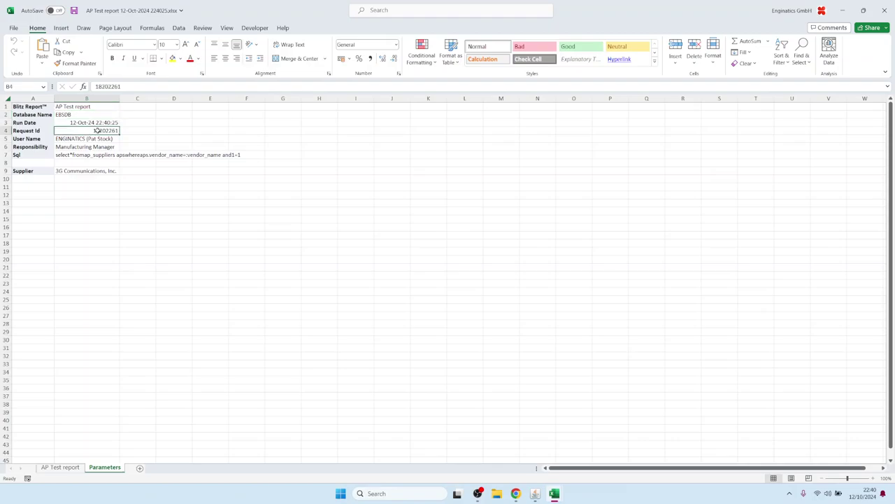
pyautogui.click(72, 155)
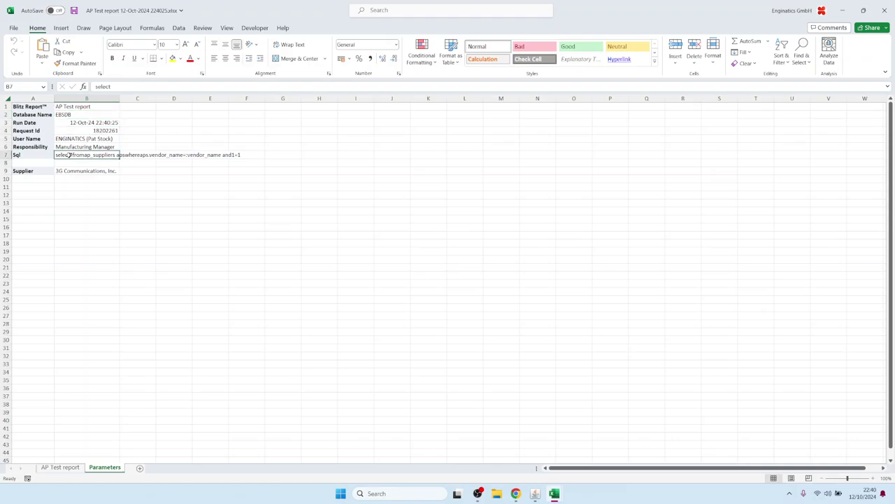
pyautogui.click(68, 174)
pyautogui.doubleClick(68, 155)
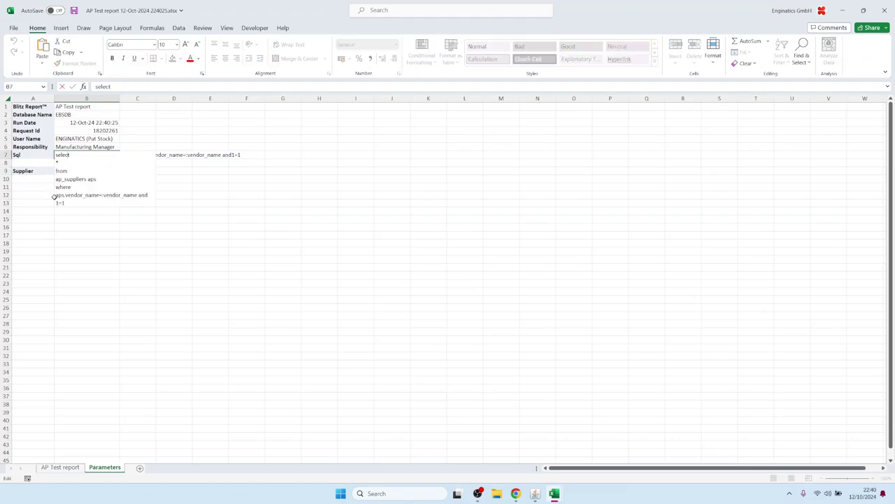
pyautogui.moveTo(56, 195); pyautogui.dragTo(137, 198)
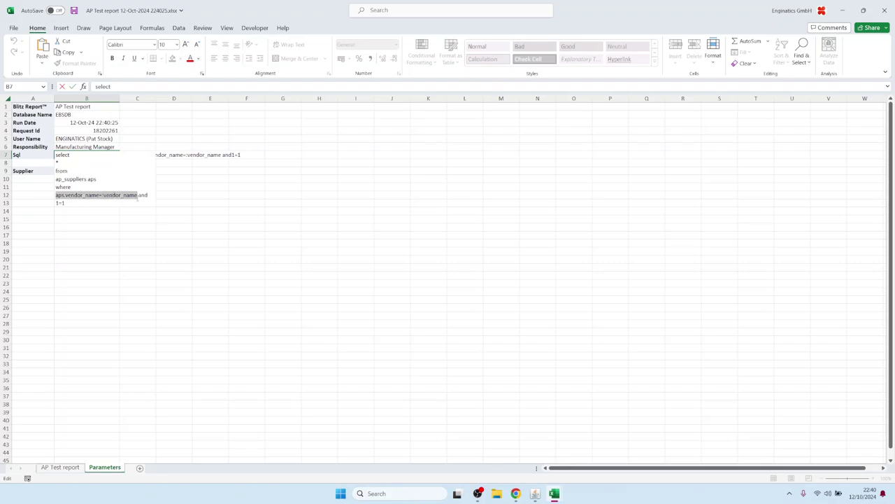
pyautogui.moveTo(67, 204); pyautogui.dragTo(56, 204)
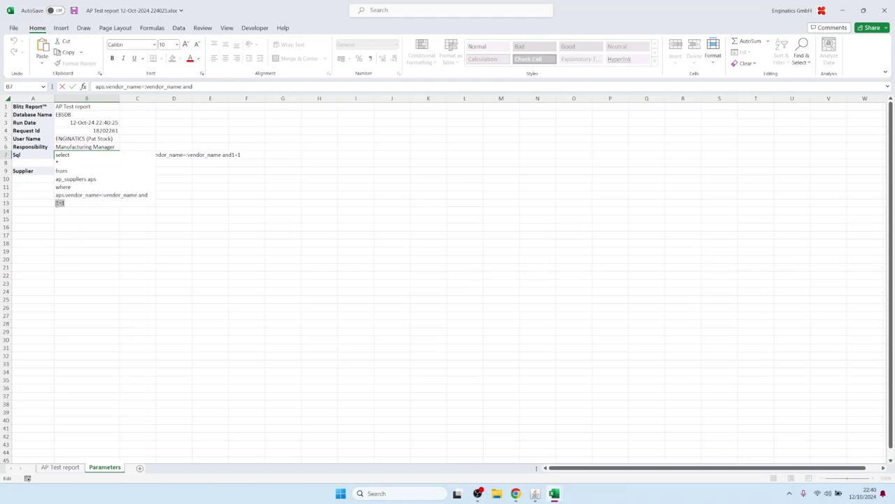
pyautogui.press('Escape')
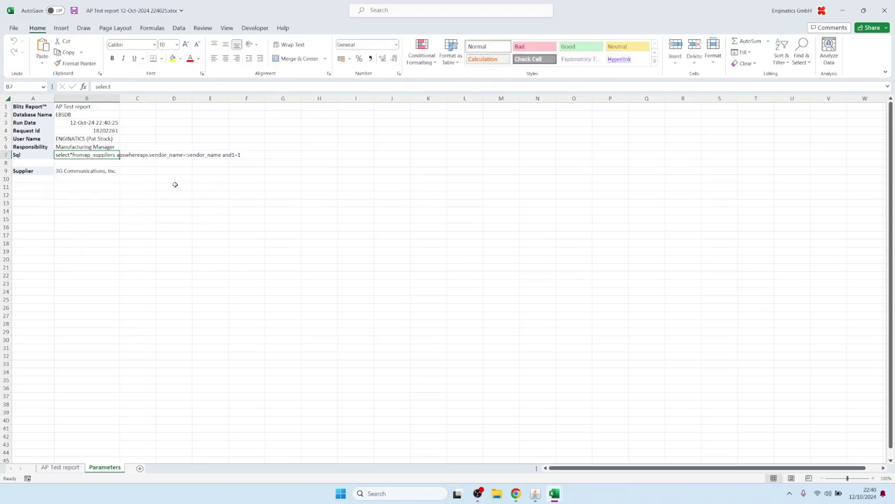
pyautogui.click(59, 470)
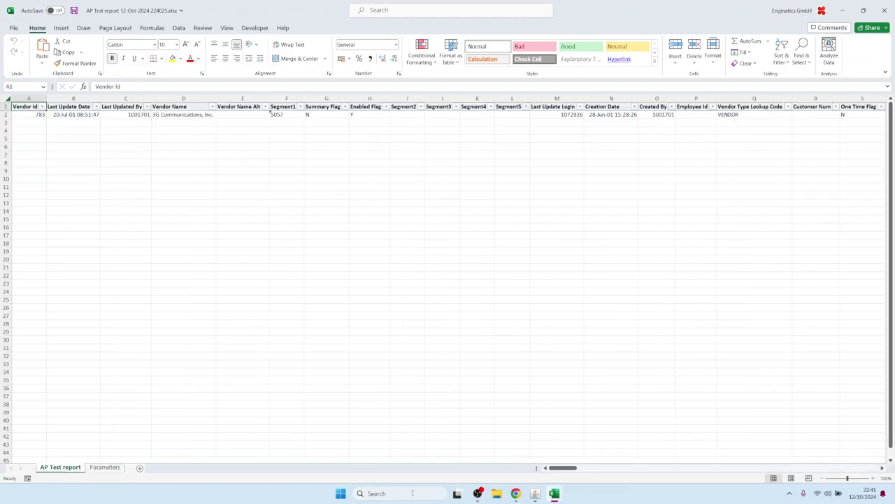
# Switch back to Oracle Applications, find all own requests and open the log of the latest AP Test report request
pyautogui.click(536, 496)
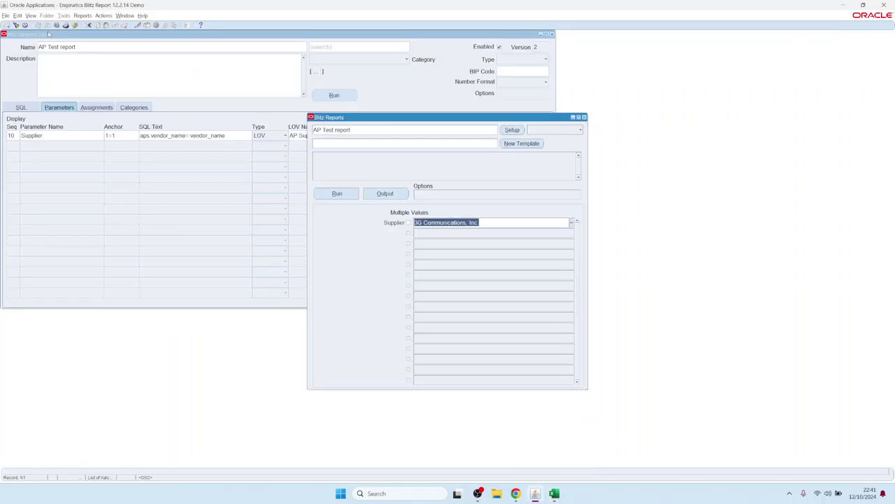
pyautogui.click(31, 15)
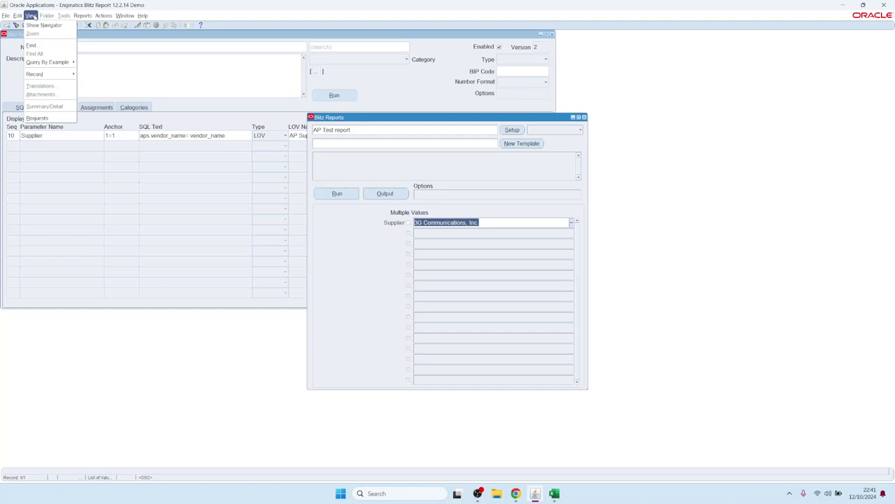
pyautogui.click(62, 118)
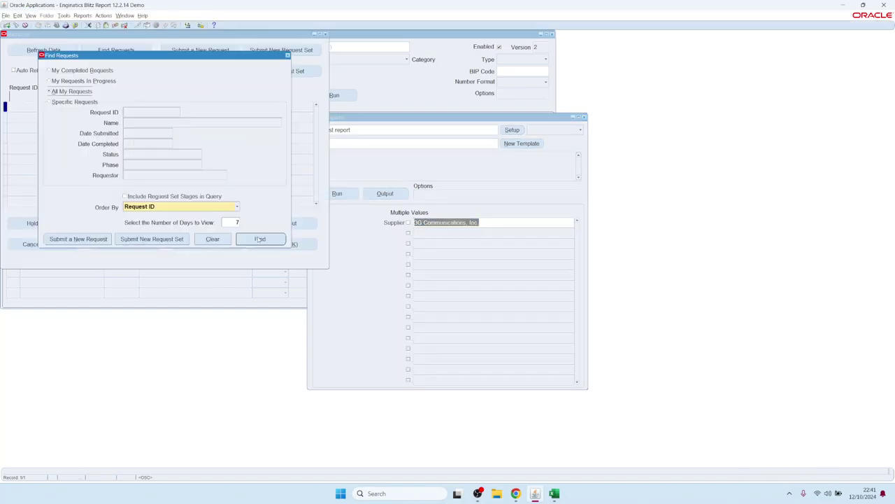
pyautogui.click(259, 238)
pyautogui.click(66, 106)
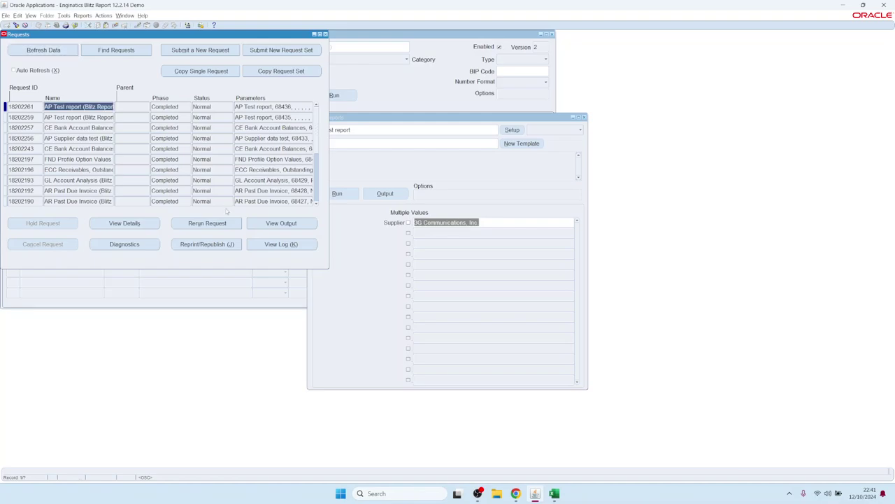
pyautogui.click(280, 244)
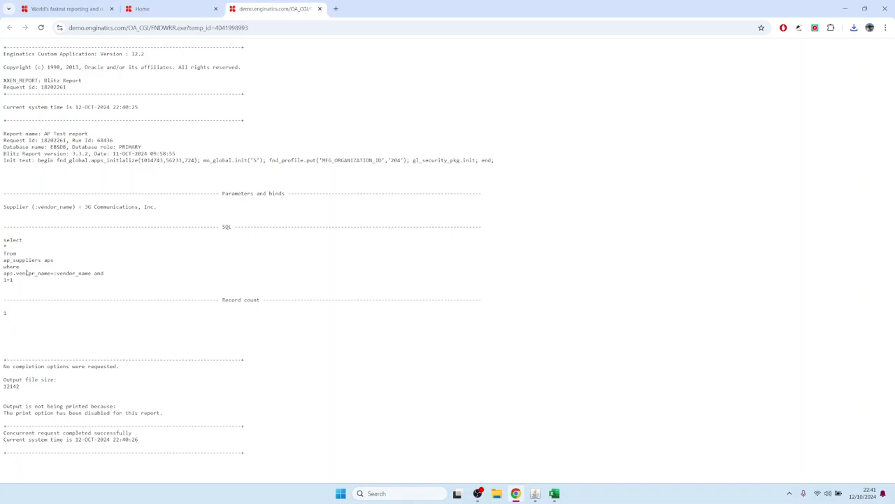
# Examine the executed SQL, the Supplier bind value and the record count in the request log, and close the log
pyautogui.moveTo(21, 283); pyautogui.dragTo(1, 242)
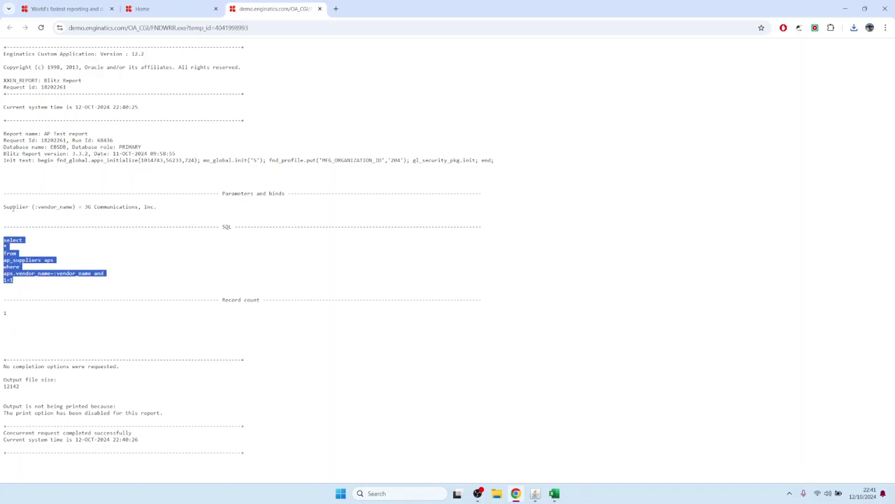
pyautogui.moveTo(4, 205); pyautogui.dragTo(161, 208)
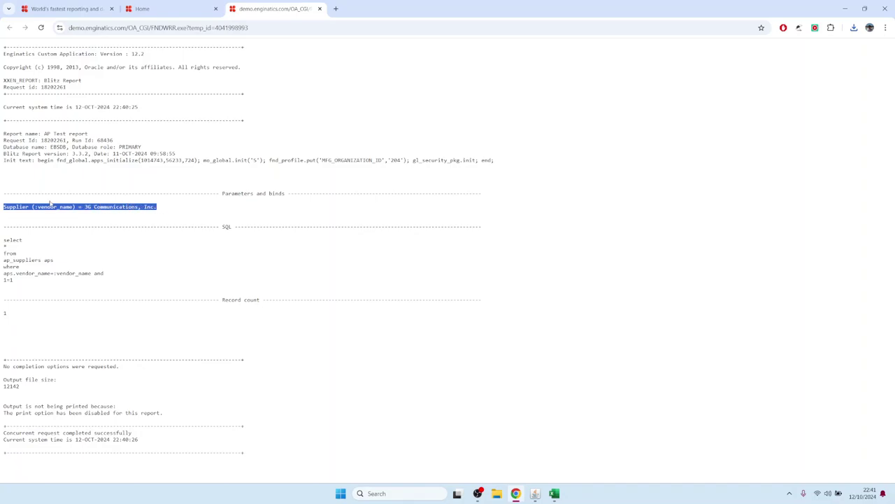
pyautogui.moveTo(8, 315); pyautogui.dragTo(3, 316)
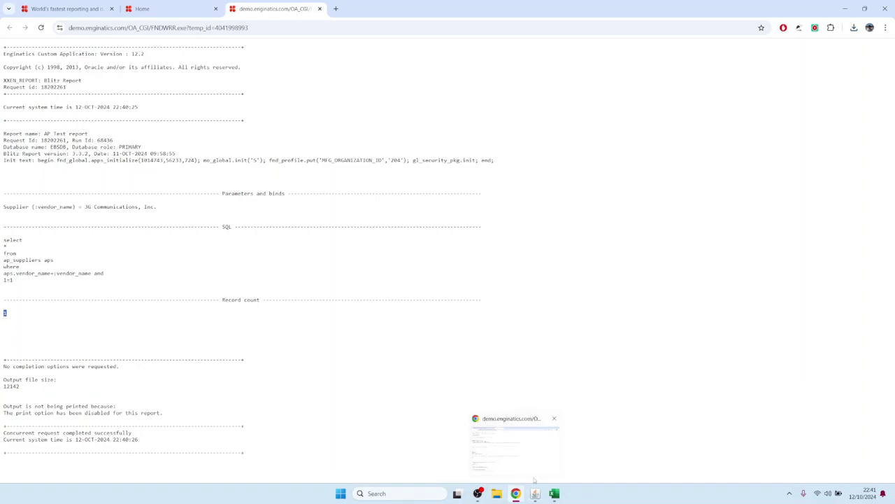
pyautogui.click(319, 9)
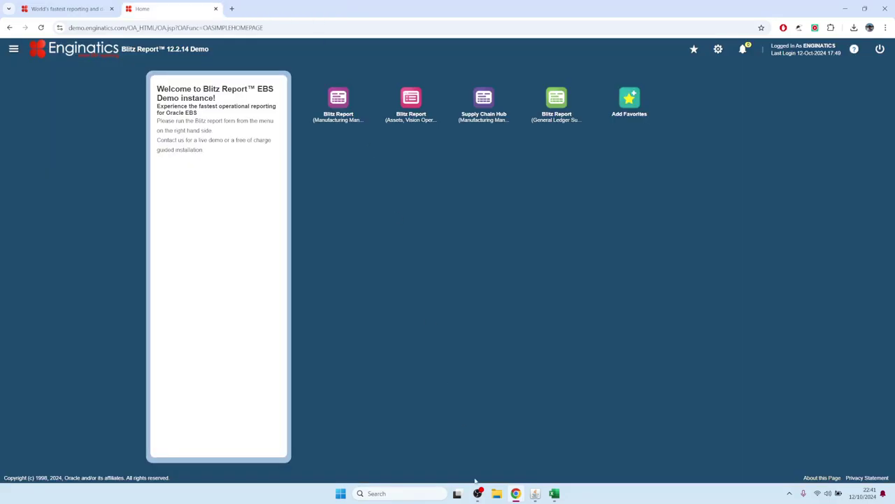
# Return to Oracle Applications, close the requests list and open the SQL in AP Test report's setup
pyautogui.click(535, 493)
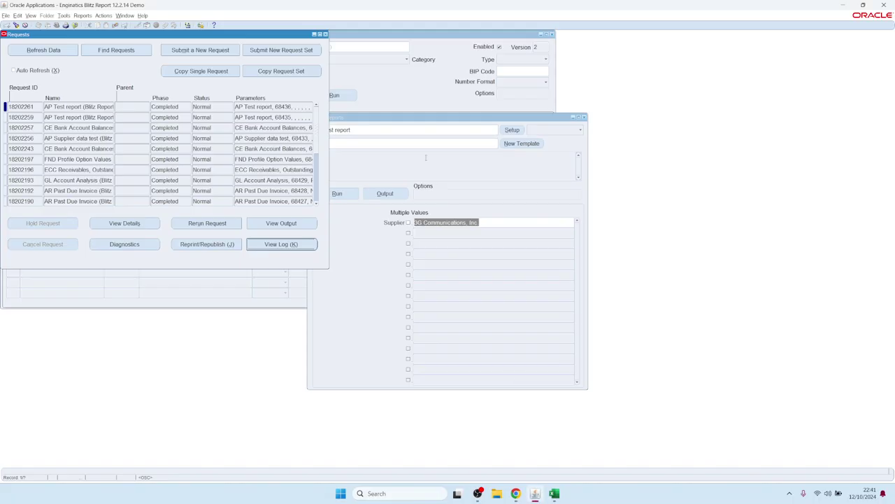
pyautogui.click(325, 35)
pyautogui.click(513, 129)
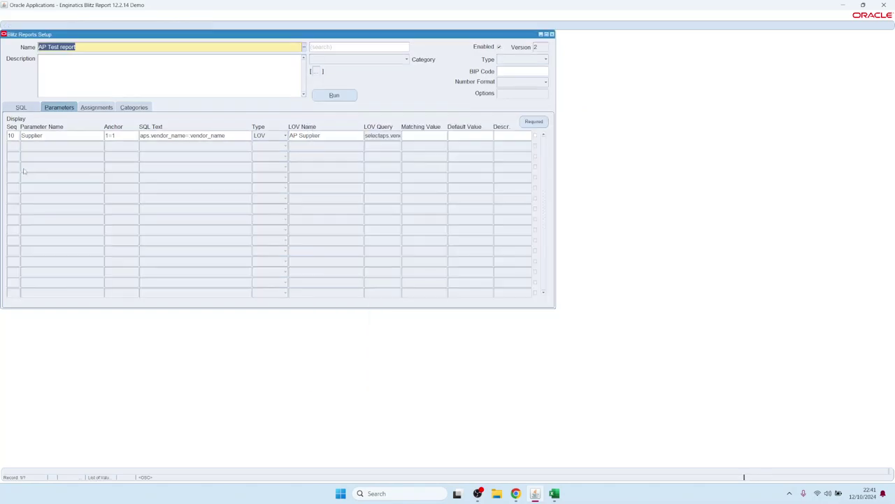
pyautogui.click(31, 108)
# Add the table ap_invoices_all with alias aia to the from clause after ap_suppliers aps
pyautogui.click(52, 168)
pyautogui.click(55, 146)
pyautogui.write(',')
pyautogui.press('Return')
pyautogui.write('ap_')
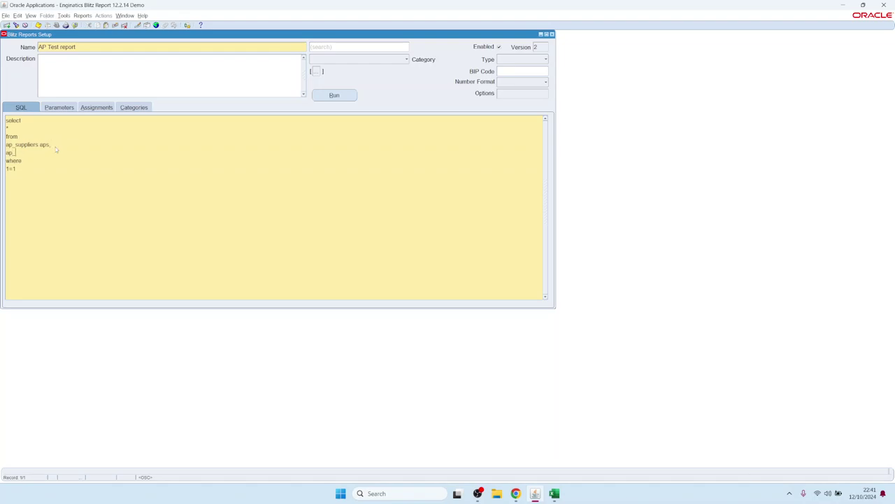
pyautogui.write('invoices_a')
pyautogui.write('ll aia where 1=1')
# Extend the where clause after 1=1 with the join condition "aps.vendor_id=aia.vendor_id"
pyautogui.write(' nad')
pyautogui.press('BackSpace')
pyautogui.press('BackSpace')
pyautogui.press('BackSpace')
pyautogui.write('and a')
pyautogui.write('ps vendor')
pyautogui.write('_id=')
pyautogui.hotkey('shift', 'Home')
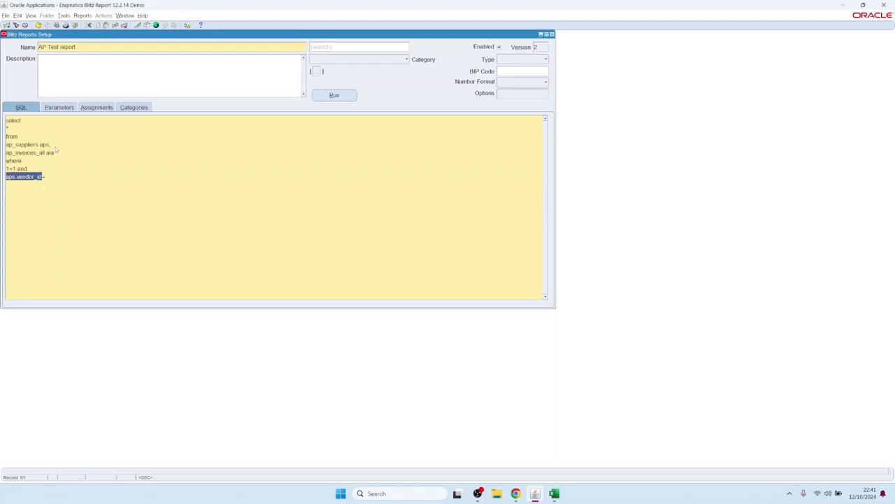
pyautogui.hotkey('ctrl', 'c')
pyautogui.press('End')
pyautogui.hotkey('ctrl', 'v')
pyautogui.hotkey('shift', 'Left')
pyautogui.hotkey('shift', 'Left')
pyautogui.hotkey('shift', 'Left')
pyautogui.press('BackSpace')
pyautogui.write('aia')
# Replace the asterisk in the select list with aps.vendor_name, aps.segment1 vendor_number and aia.*
pyautogui.hotkey('shift', 'End')
pyautogui.write('ap')
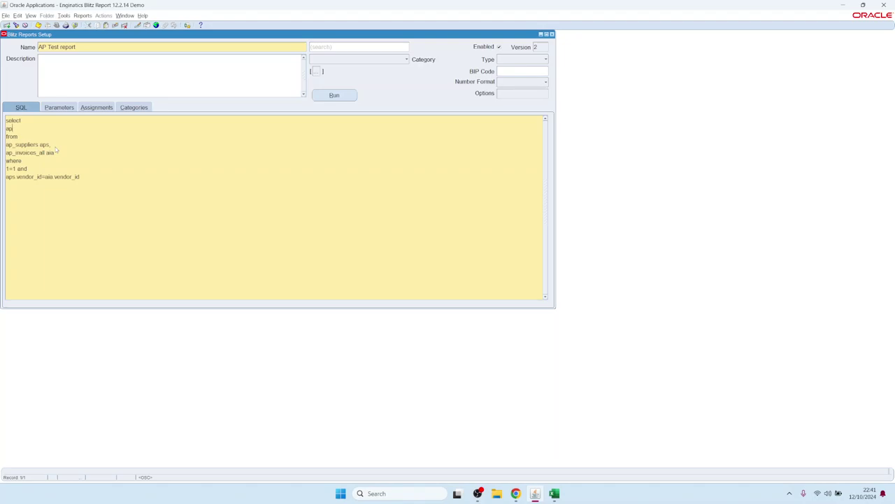
pyautogui.write('s.vendor_name,')
pyautogui.press('Return')
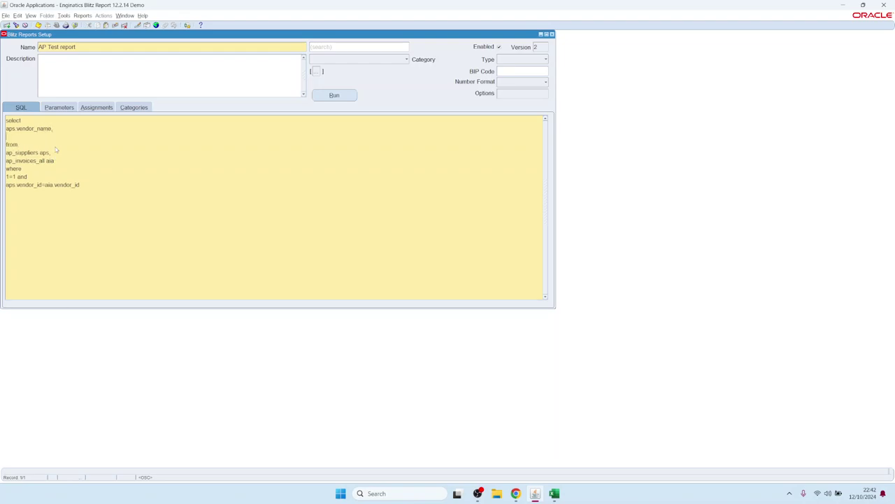
pyautogui.write('aps.segment1 vendor_number,')
pyautogui.press('Return')
pyautogui.write('aia.*')
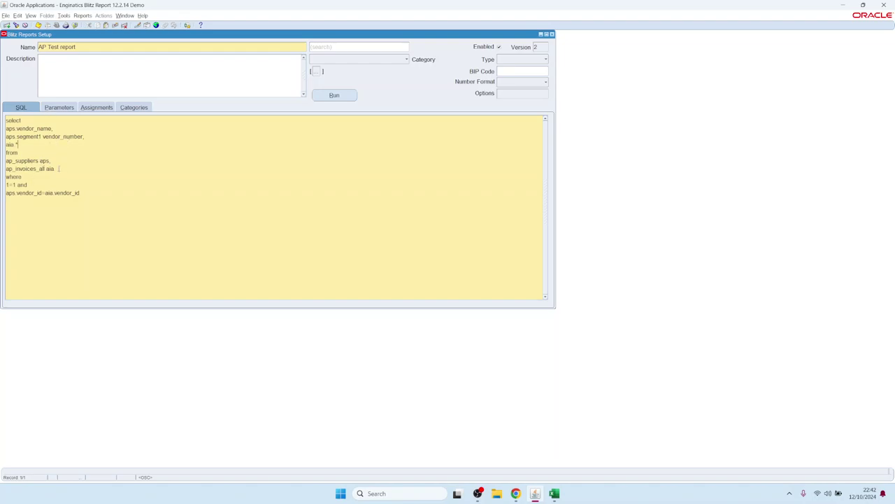
# Add a second parameter row with the anchor 1=1 and browse the existing parameters matching "inv"
pyautogui.tripleClick(40, 170)
pyautogui.click(61, 108)
pyautogui.click(43, 146)
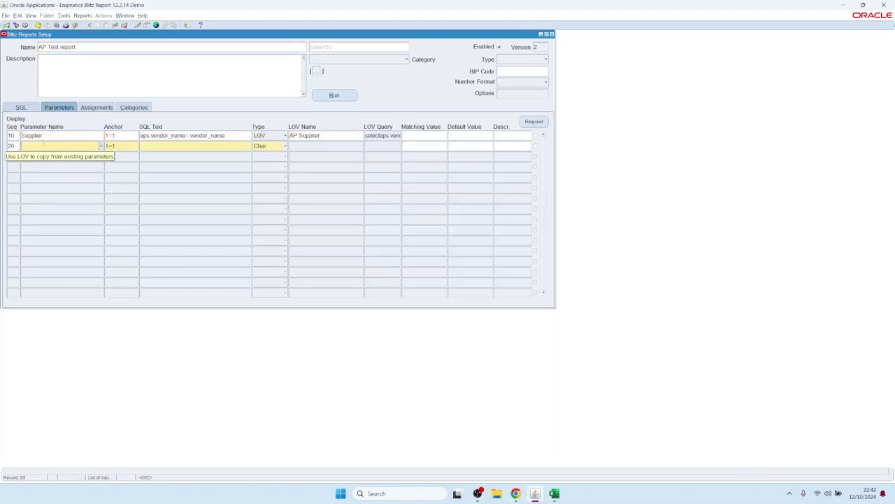
pyautogui.doubleClick(69, 144)
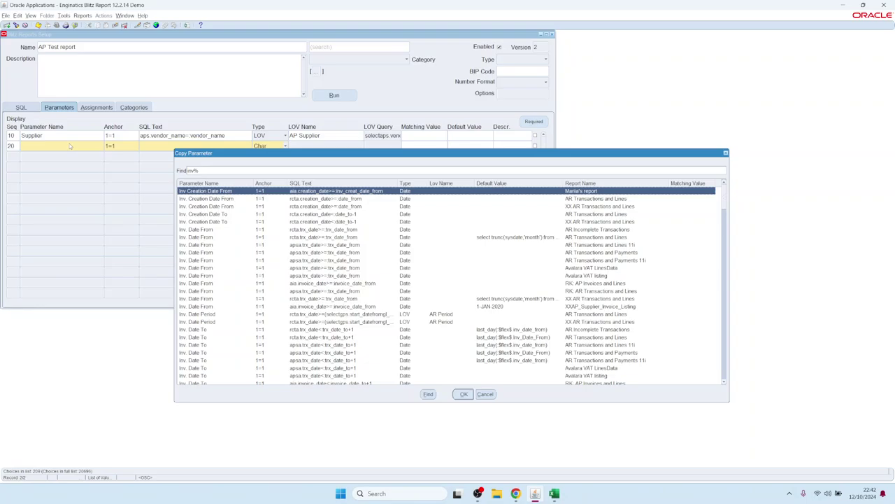
pyautogui.press('Down')
pyautogui.press('Down')
pyautogui.press('Down')
pyautogui.press('Down')
pyautogui.press('Down')
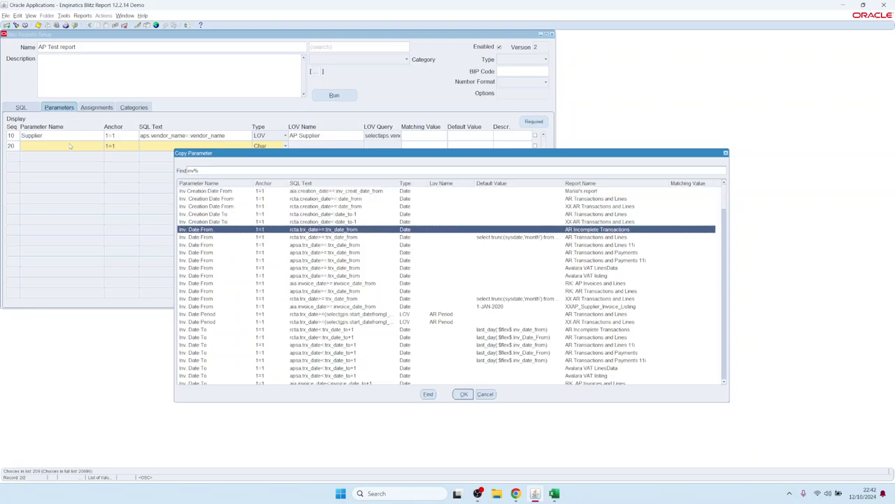
# Narrow the parameter search to "invoic" and select the Invoice Date From parameter of AP Intercompany Invoice Details
pyautogui.write('oic')
pyautogui.press('Down')
pyautogui.press('Down')
pyautogui.press('Down')
pyautogui.press('Down')
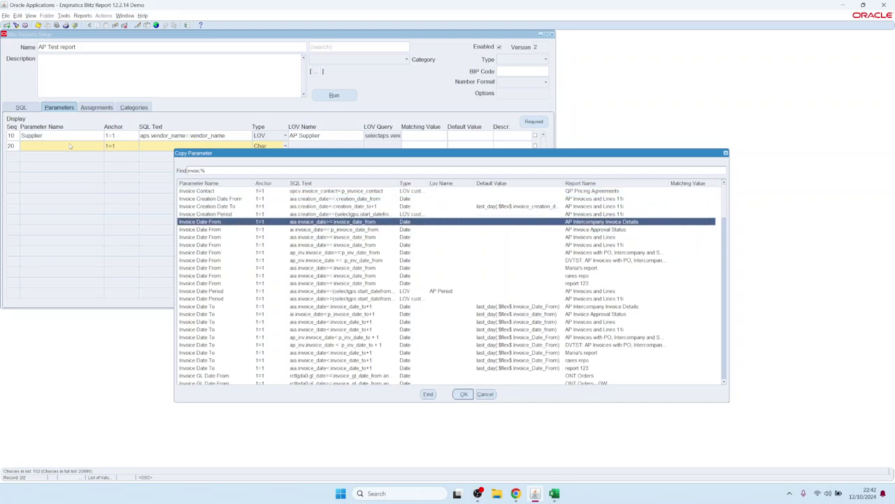
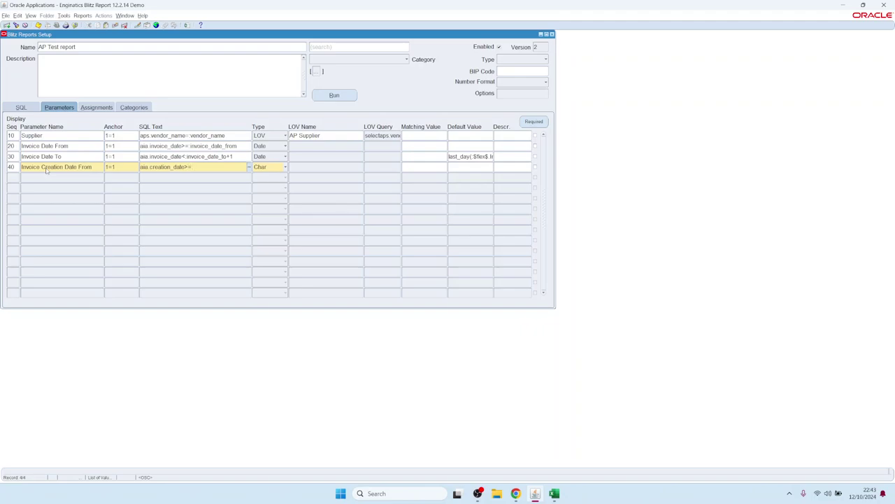
# Complete the SQL text of the Invoice Creation Date From parameter with the bind variable inv_create_date_from
pyautogui.write('inv_create_date_from')
pyautogui.click(47, 169)
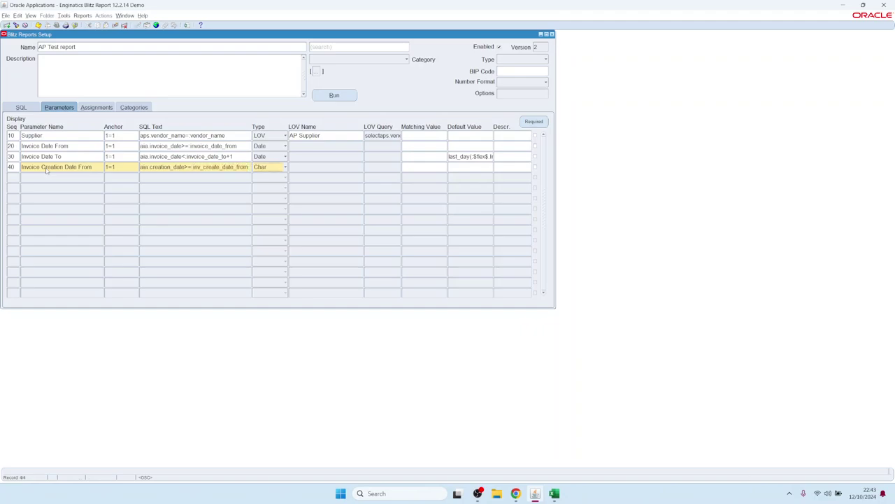
# Set the Invoice Creation Date From parameter's type to Date and run the report with that parameter at 01-JAN-2022
pyautogui.click(270, 167)
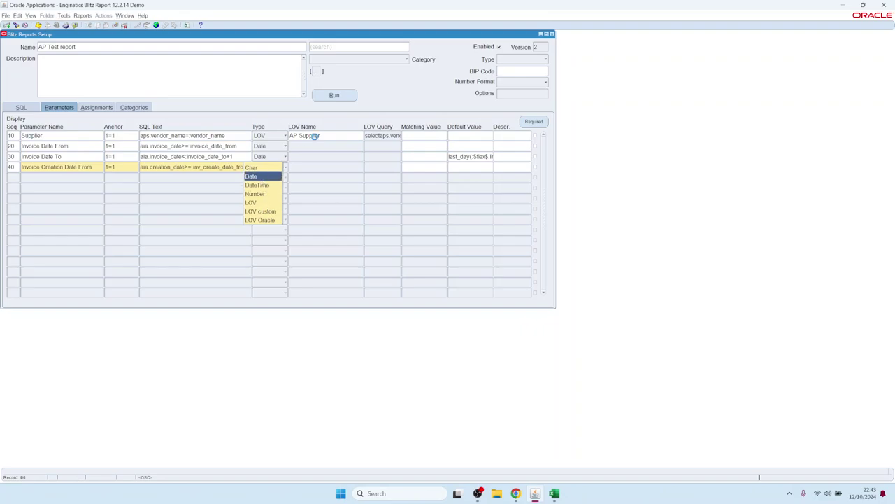
pyautogui.click(335, 95)
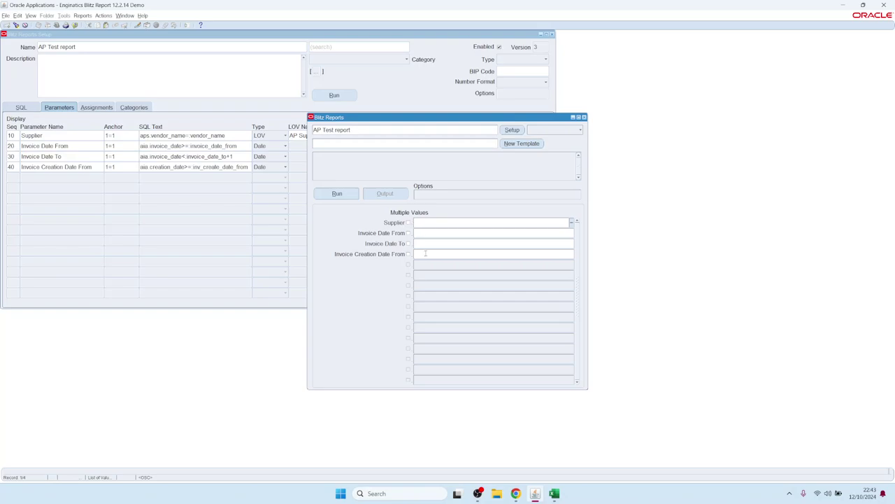
pyautogui.click(426, 253)
pyautogui.write('1jan22')
pyautogui.press('Tab')
pyautogui.click(338, 193)
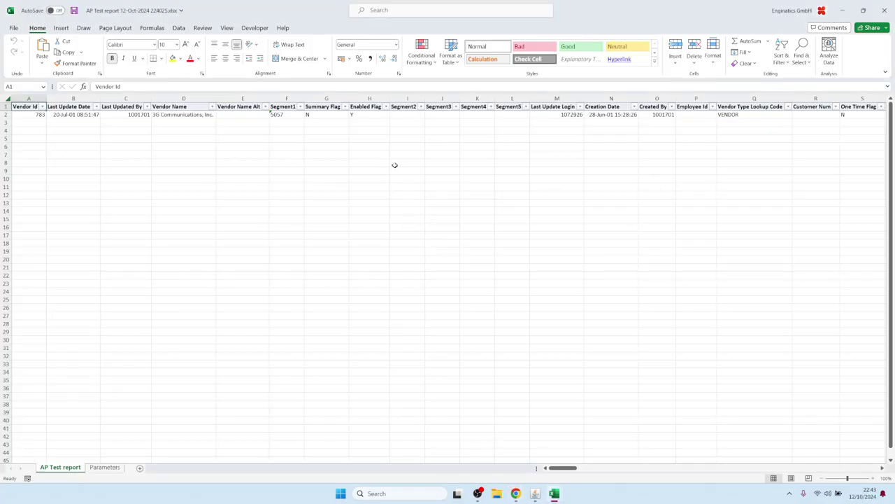
pyautogui.click(395, 166)
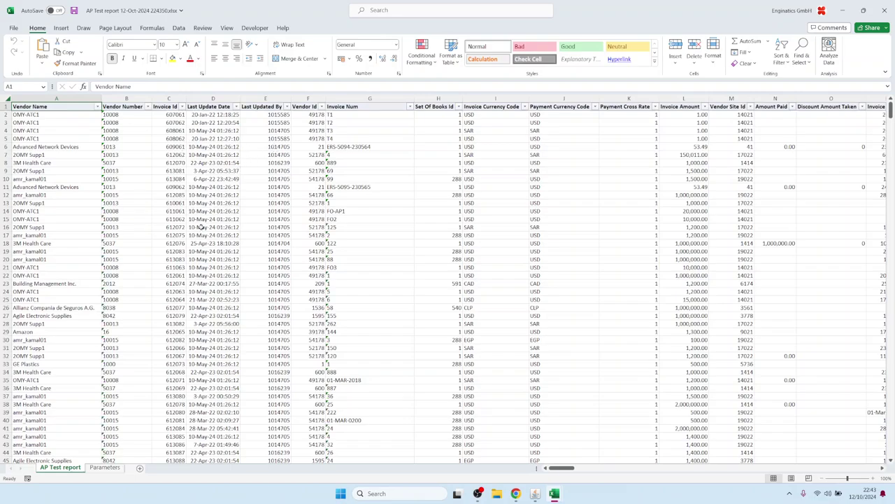
pyautogui.moveTo(559, 467); pyautogui.dragTo(534, 493)
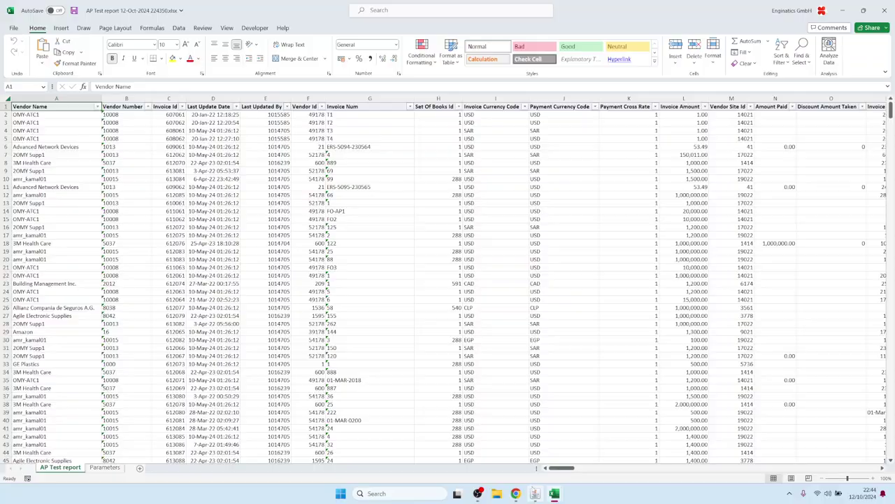
# Switch back to Oracle Applications and create a new report template that displays only Vendor Name and Vendor Number
pyautogui.click(535, 494)
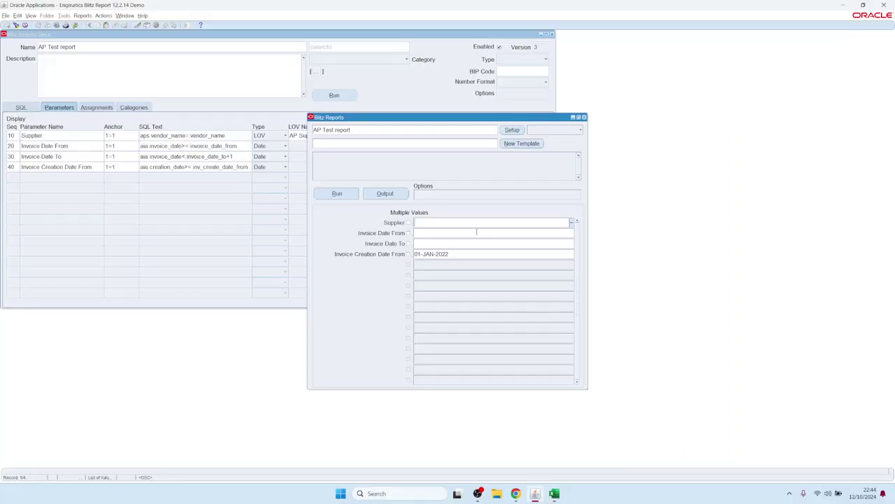
pyautogui.click(472, 143)
pyautogui.click(505, 144)
pyautogui.click(333, 247)
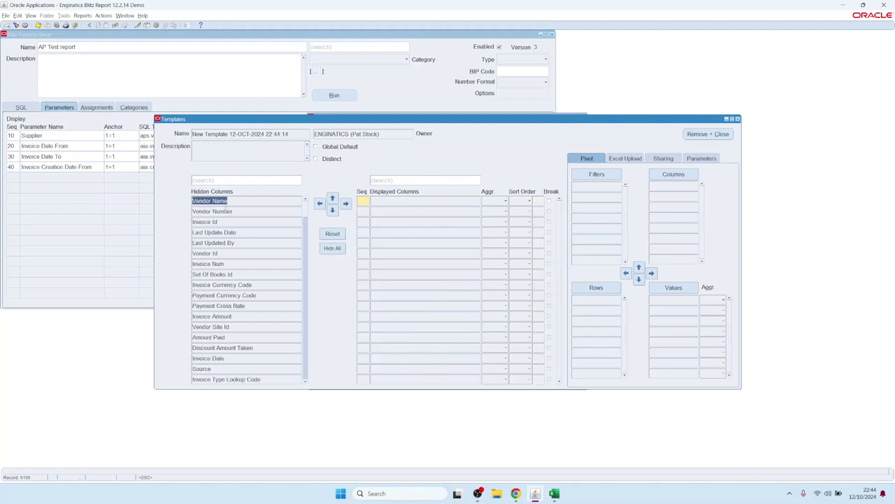
pyautogui.hotkey('shift', 'Down')
pyautogui.click(345, 203)
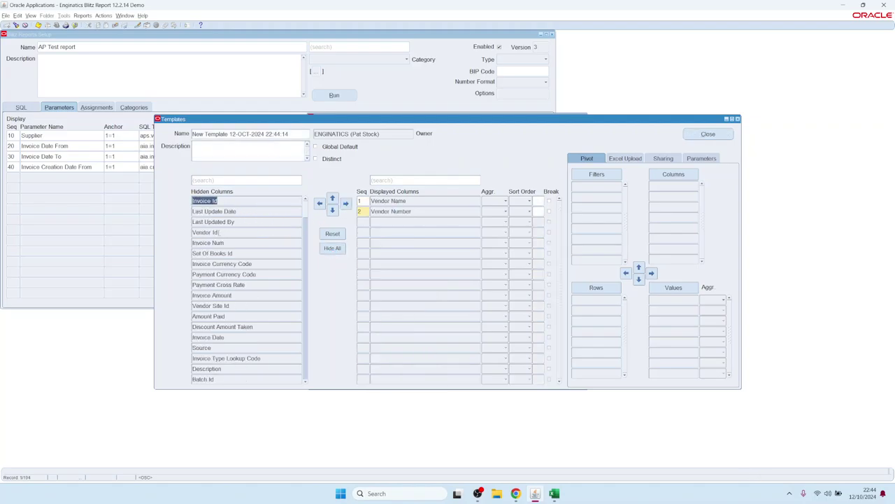
# Add Invoice Num, Invoice Currency Code, Invoice Amount, Amount Paid, Invoice Date, Source and Invoice Type Lookup Code to the template's displayed columns
pyautogui.click(209, 242)
pyautogui.keyDown('ctrl'); pyautogui.click(227, 264); pyautogui.keyUp('ctrl')
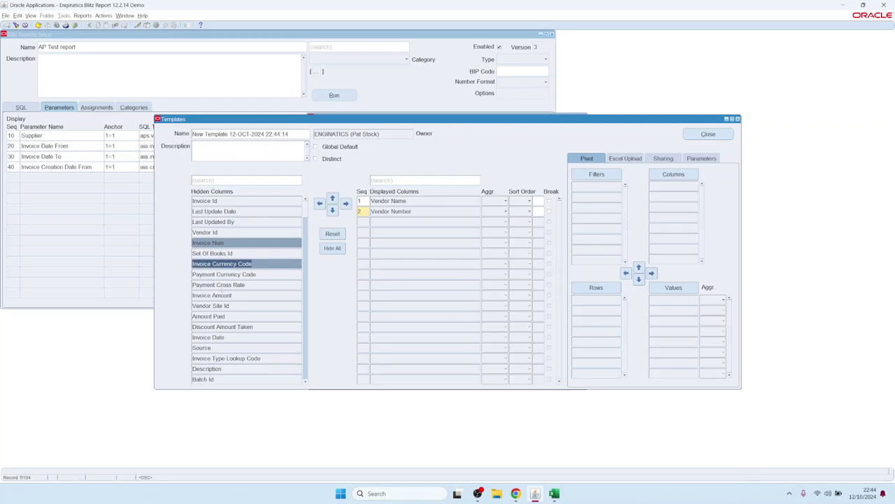
pyautogui.keyDown('ctrl'); pyautogui.click(220, 295); pyautogui.keyUp('ctrl')
pyautogui.keyDown('ctrl'); pyautogui.click(215, 316); pyautogui.keyUp('ctrl')
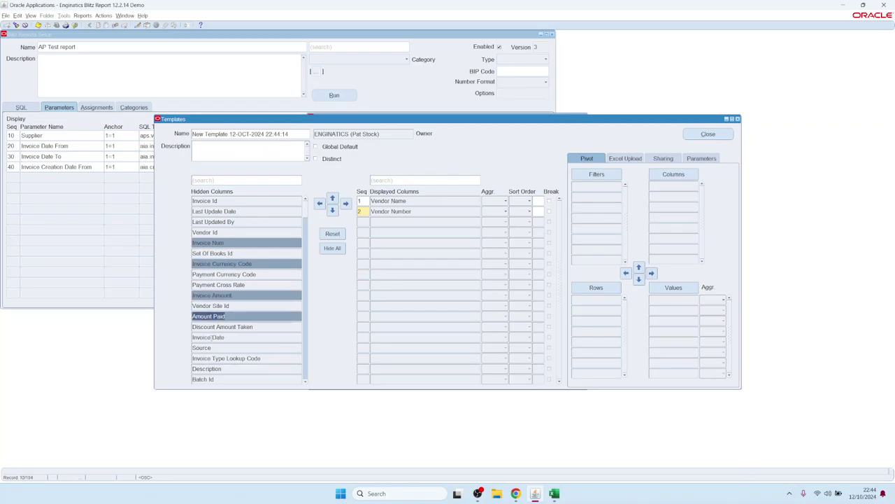
pyautogui.keyDown('ctrl'); pyautogui.click(231, 337); pyautogui.keyUp('ctrl')
pyautogui.keyDown('ctrl'); pyautogui.click(210, 347); pyautogui.keyUp('ctrl')
pyautogui.keyDown('ctrl'); pyautogui.click(214, 358); pyautogui.keyUp('ctrl')
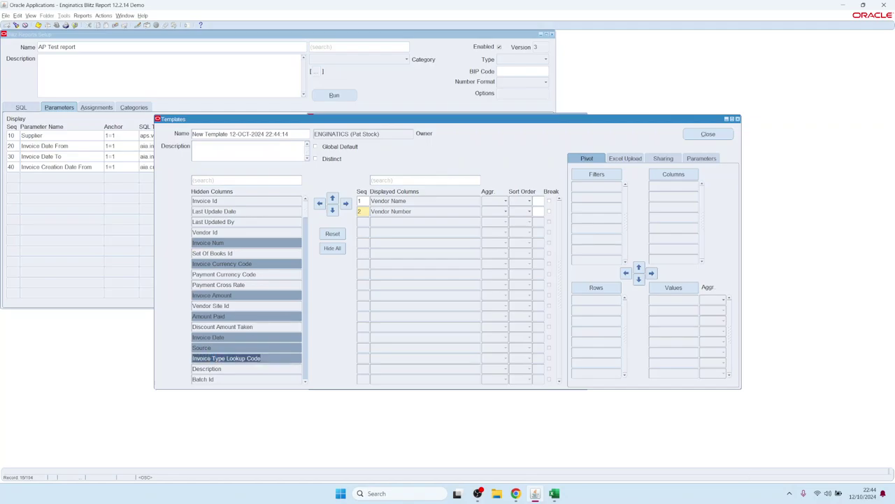
pyautogui.click(346, 203)
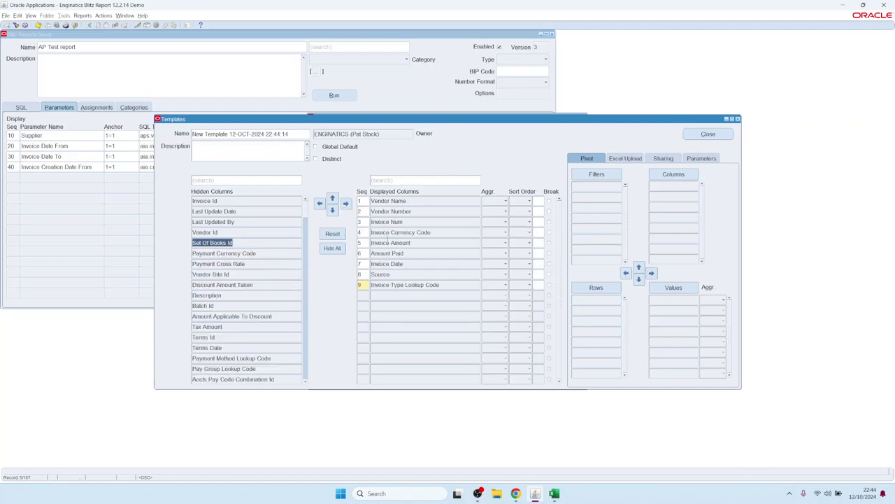
# Move Invoice Currency Code, Invoice Amount and Amount Paid to the end of the template's displayed columns
pyautogui.click(398, 232)
pyautogui.keyDown('shift'); pyautogui.click(388, 253); pyautogui.keyUp('shift')
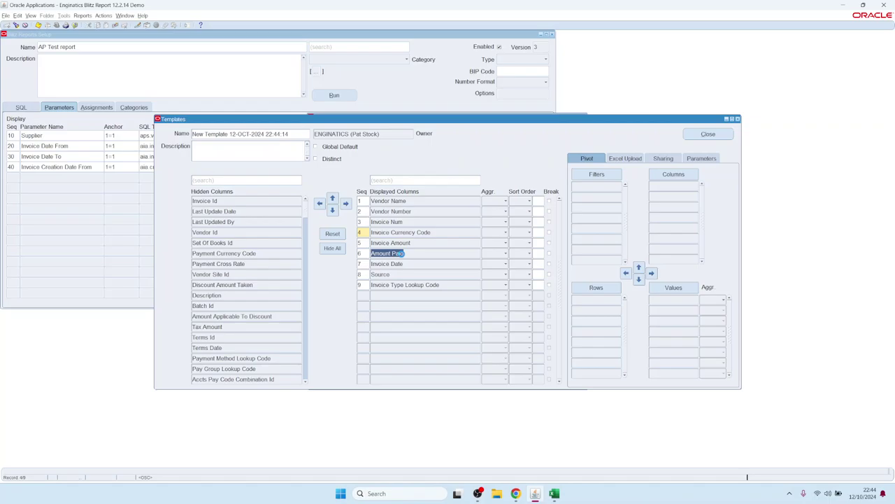
pyautogui.click(332, 198)
pyautogui.click(332, 210)
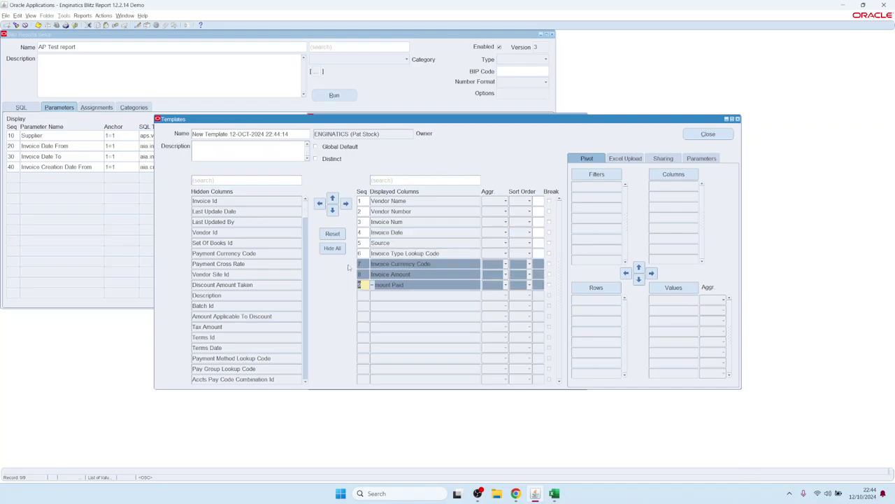
# Close the template definition and run the AP Test report with the new template
pyautogui.moveTo(596, 119); pyautogui.dragTo(656, 150)
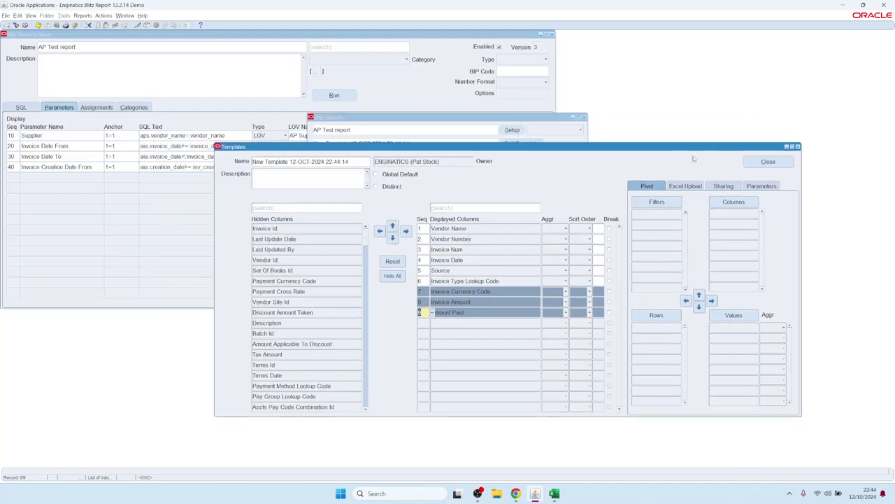
pyautogui.click(768, 164)
pyautogui.click(337, 193)
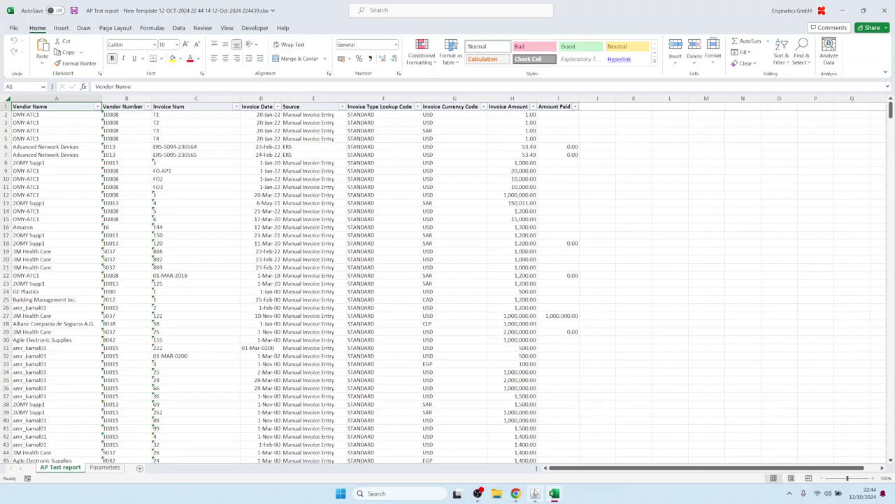
# Return to Oracle Applications, clear the Invoice Creation Date From value and rerun the report without any parameters
pyautogui.click(536, 493)
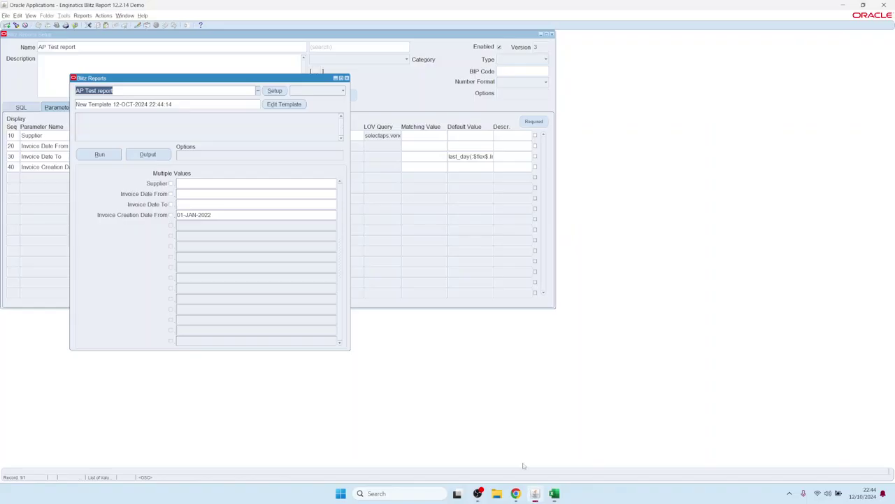
pyautogui.click(220, 214)
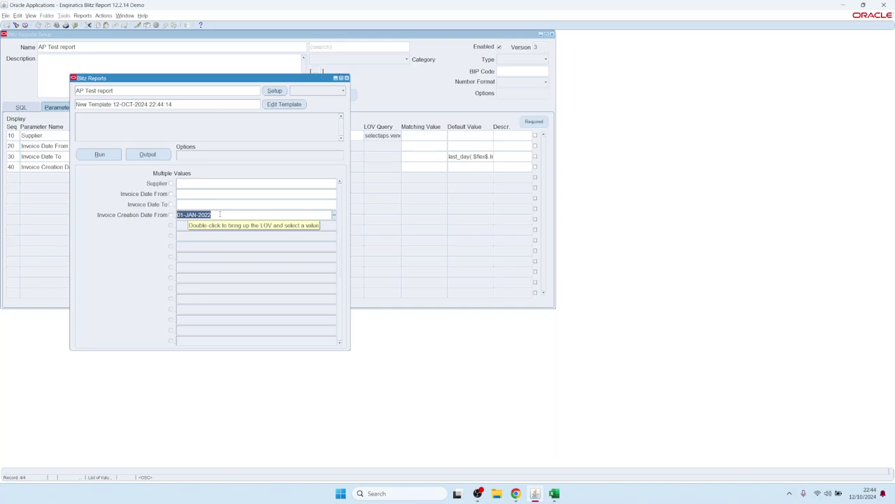
pyautogui.press('Delete')
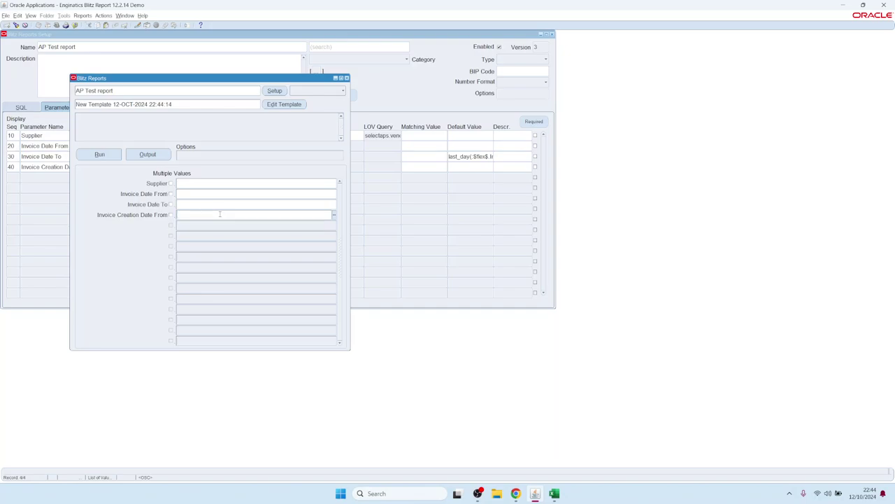
pyautogui.click(101, 157)
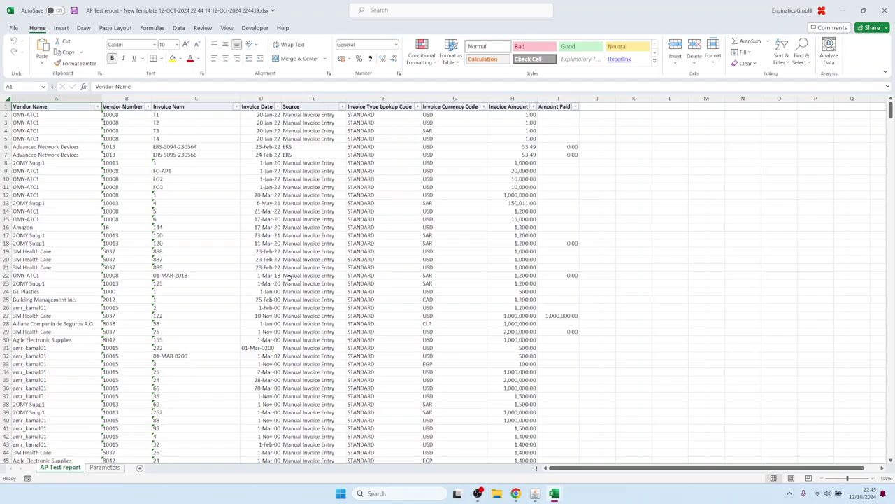
# Examine the unrestricted invoice output in the Excel workbook down to its last row
pyautogui.click(153, 236)
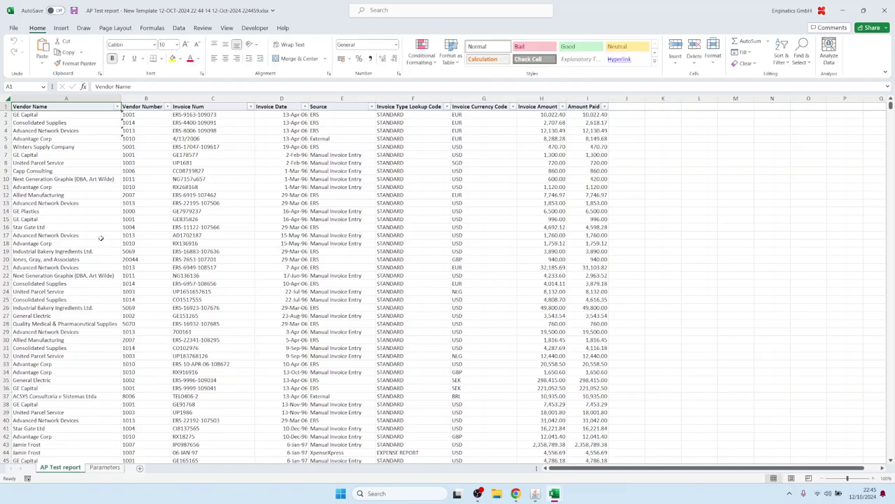
pyautogui.click(86, 219)
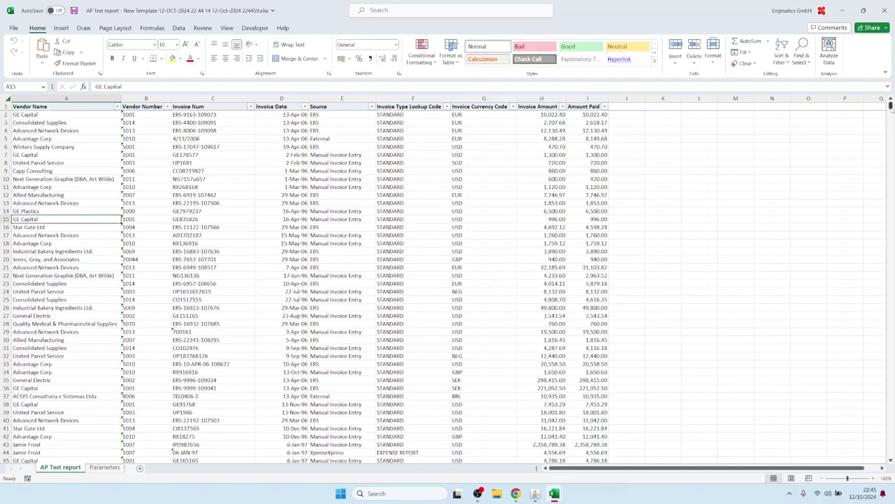
pyautogui.moveTo(894, 143); pyautogui.dragTo(890, 454)
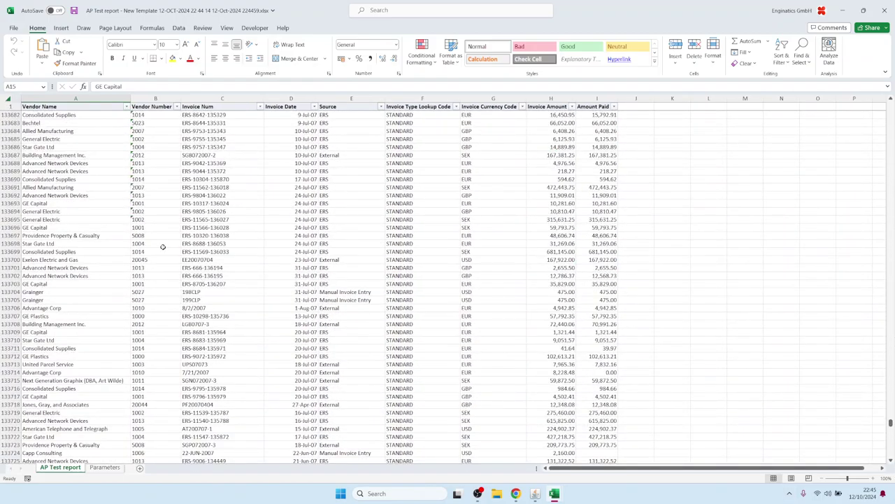
pyautogui.click(99, 258)
pyautogui.hotkey('ctrl', 'Down')
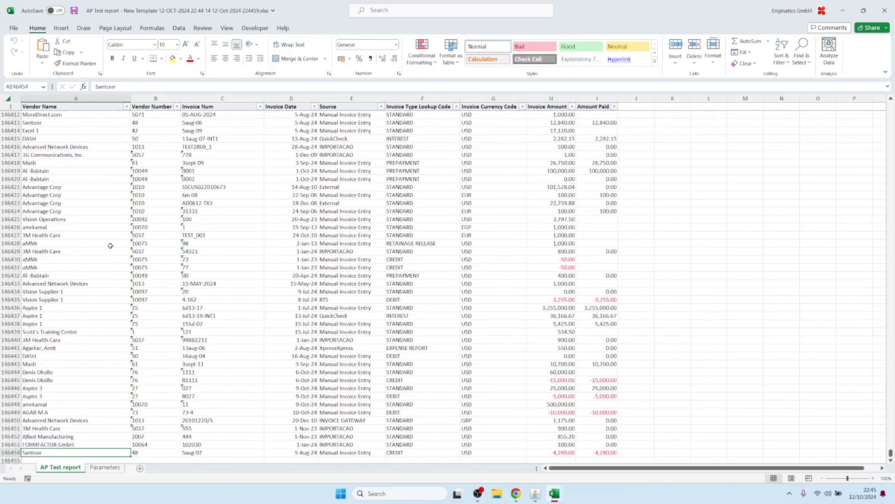
pyautogui.click(110, 284)
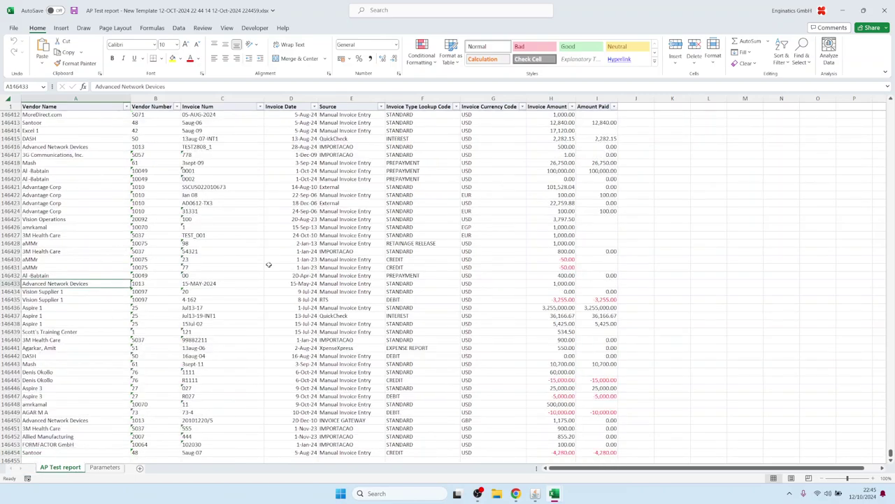
pyautogui.click(269, 265)
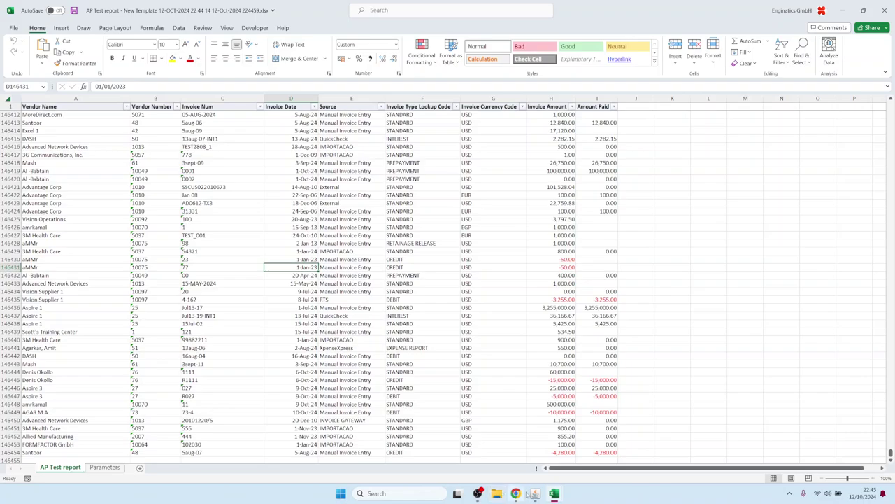
# In the report setup, mark Invoice Date From and Invoice Date To as required and check both on the run form
pyautogui.moveTo(535, 494)
pyautogui.click(525, 440)
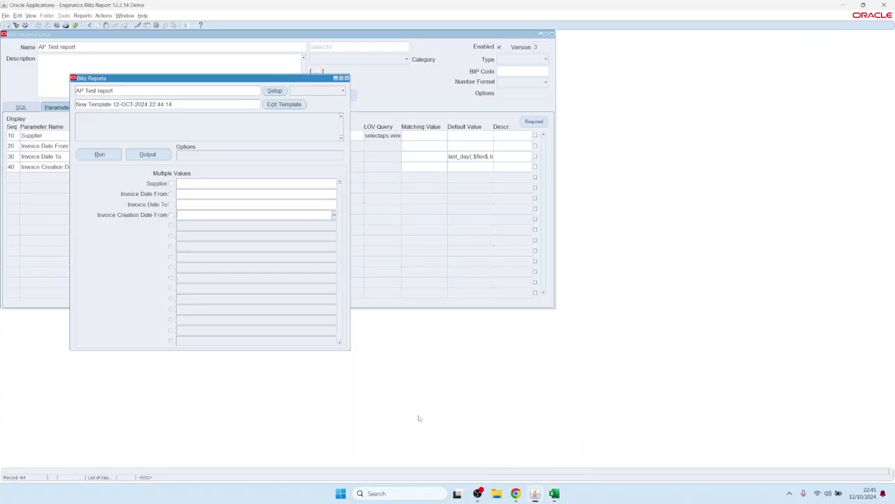
pyautogui.click(257, 195)
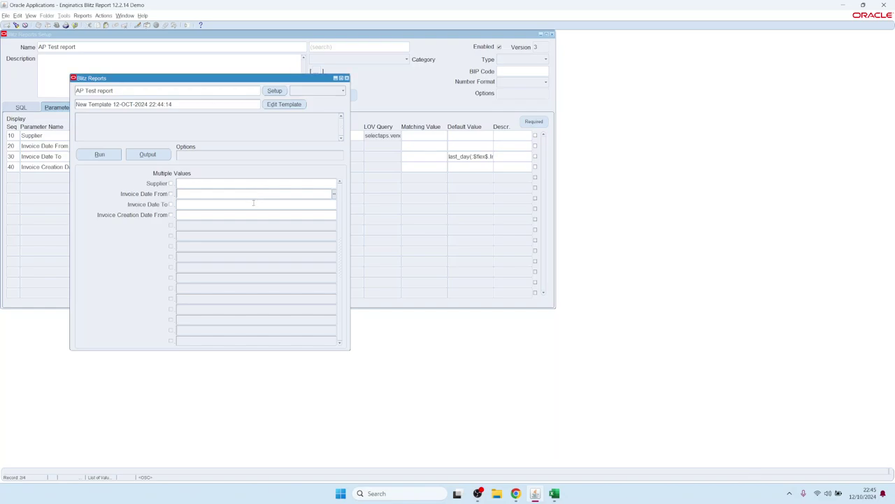
pyautogui.click(274, 92)
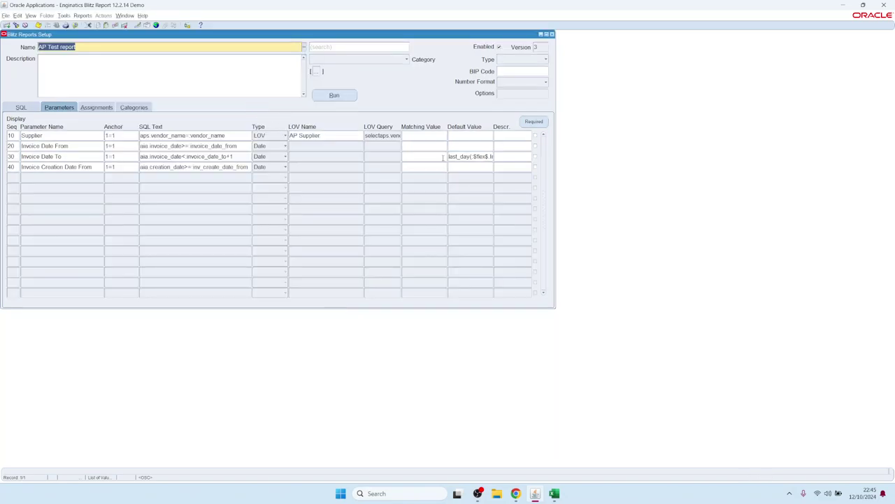
pyautogui.click(536, 147)
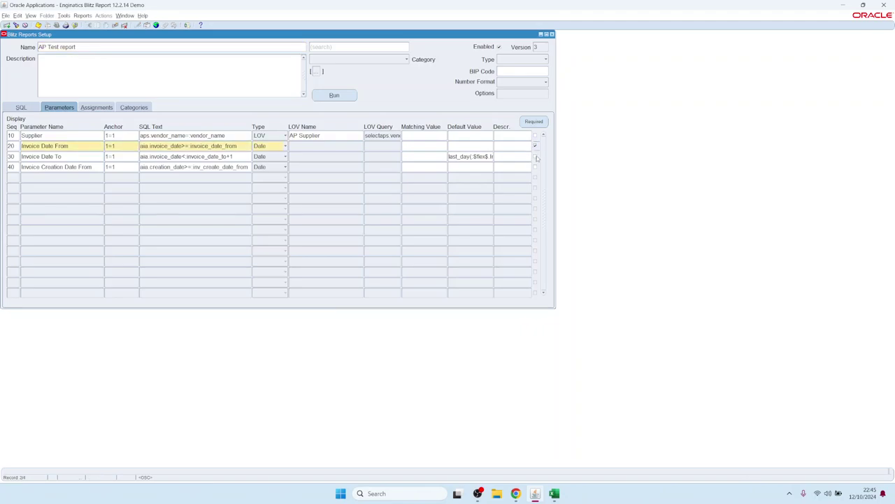
pyautogui.click(536, 157)
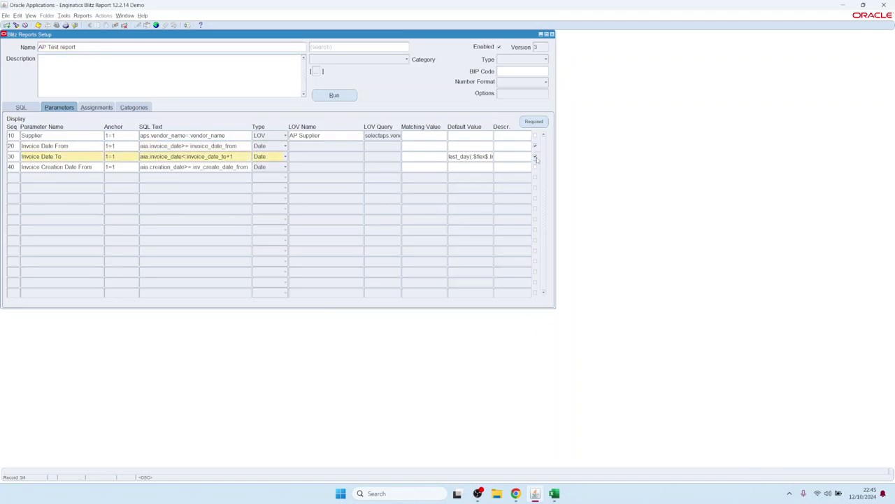
pyautogui.click(340, 97)
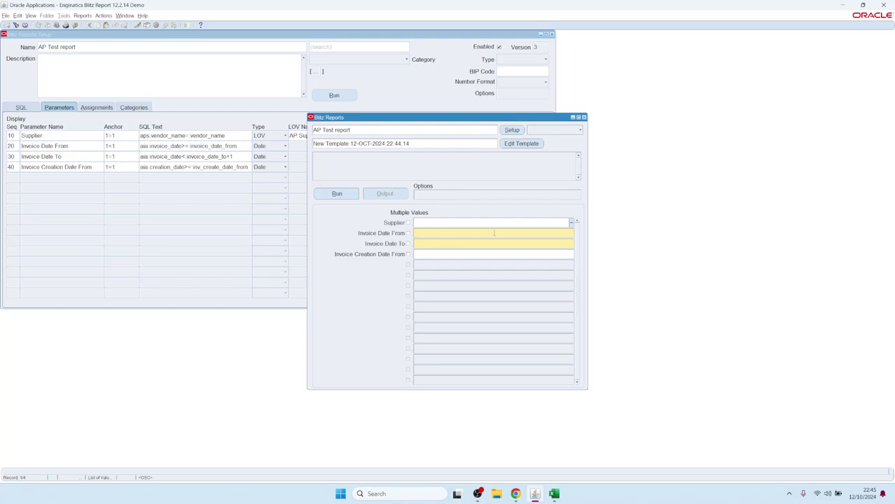
pyautogui.click(533, 231)
# Return to the report setup and remove the required flags from Invoice Date From and Invoice Date To
pyautogui.click(512, 130)
pyautogui.click(535, 147)
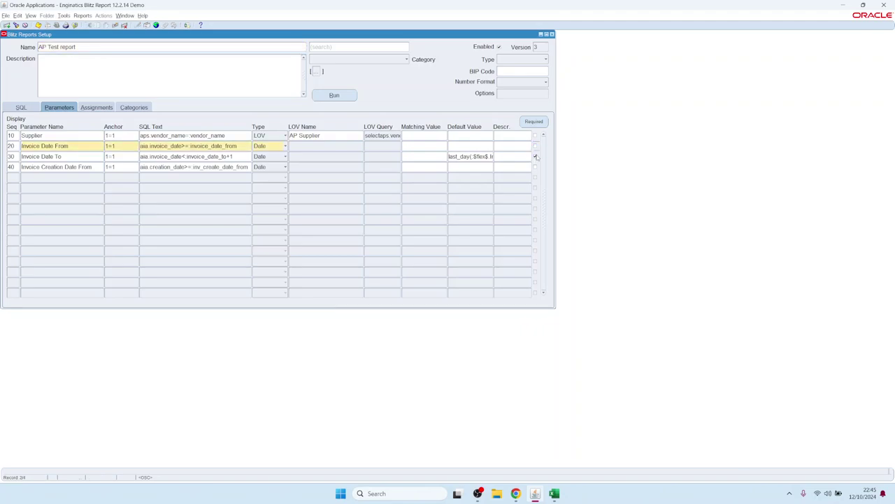
pyautogui.click(536, 156)
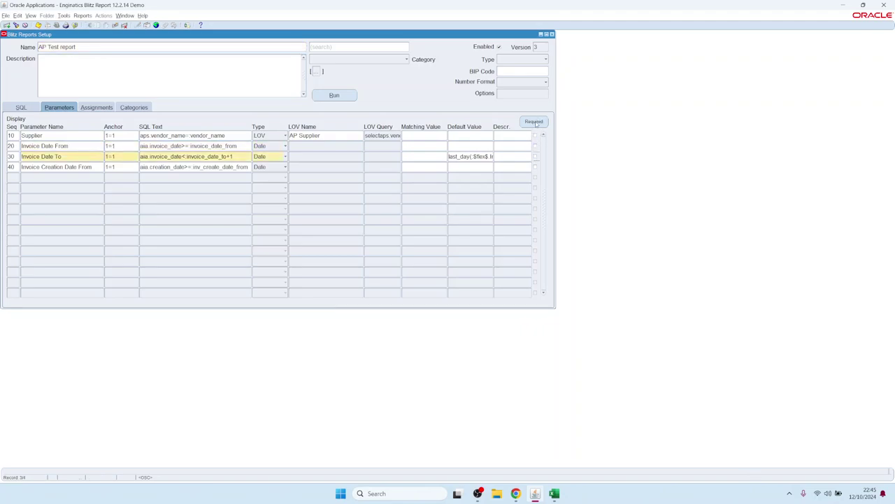
# Apply the default 'at least one parameter' rule as the advanced required-parameters expression and test it by running the report without parameters
pyautogui.click(536, 123)
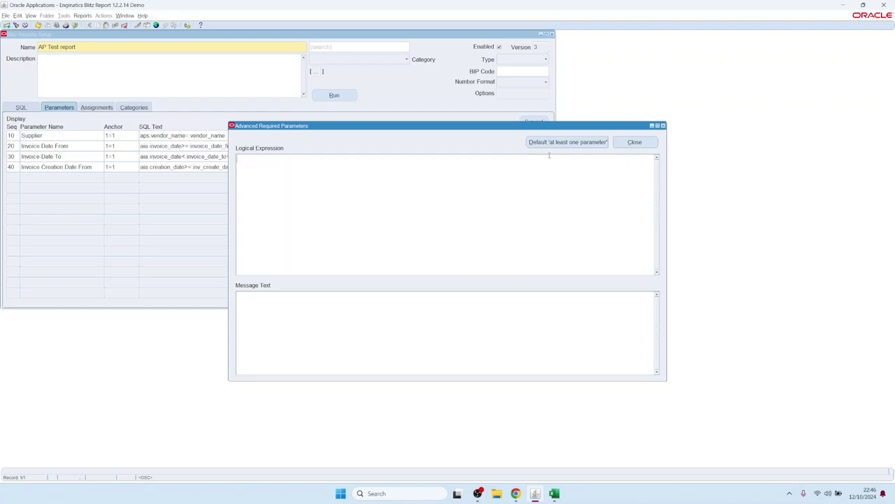
pyautogui.click(573, 142)
pyautogui.click(635, 142)
pyautogui.click(334, 95)
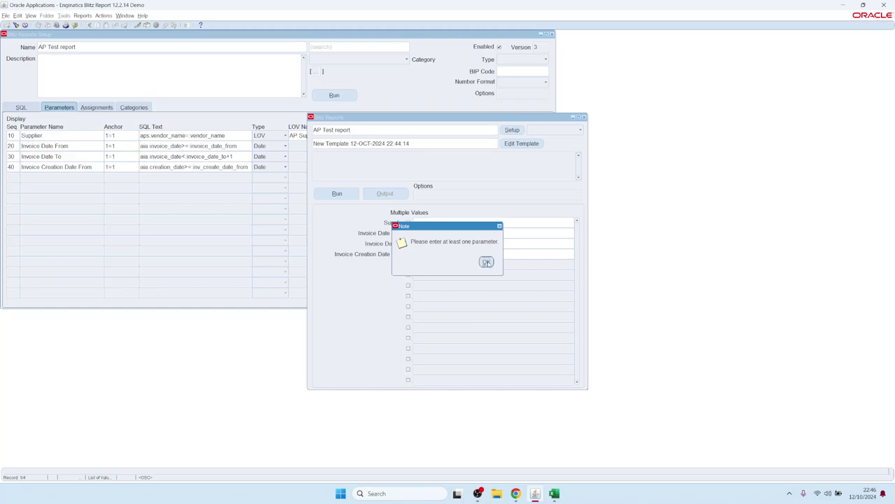
pyautogui.click(486, 261)
# Reopen the advanced required-parameters rule in the report setup and delete the Invoice_Creation_Date_From condition with its preceding "or" from the logical expression
pyautogui.click(515, 131)
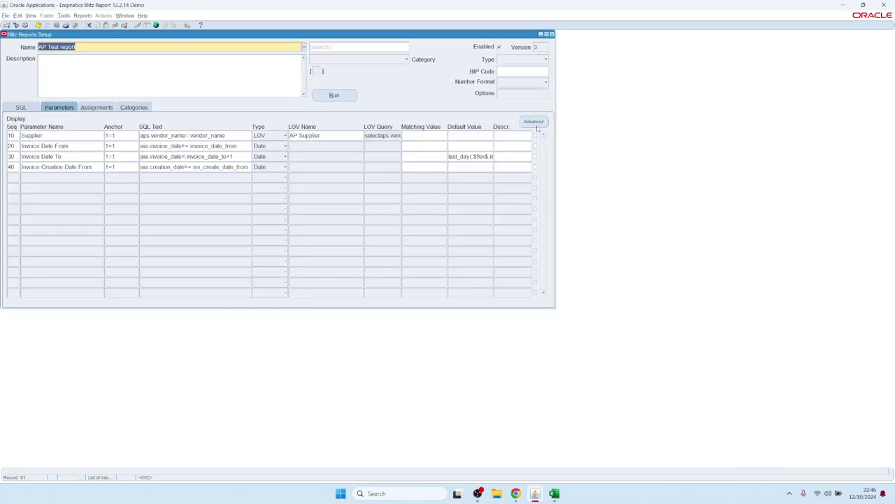
pyautogui.click(534, 121)
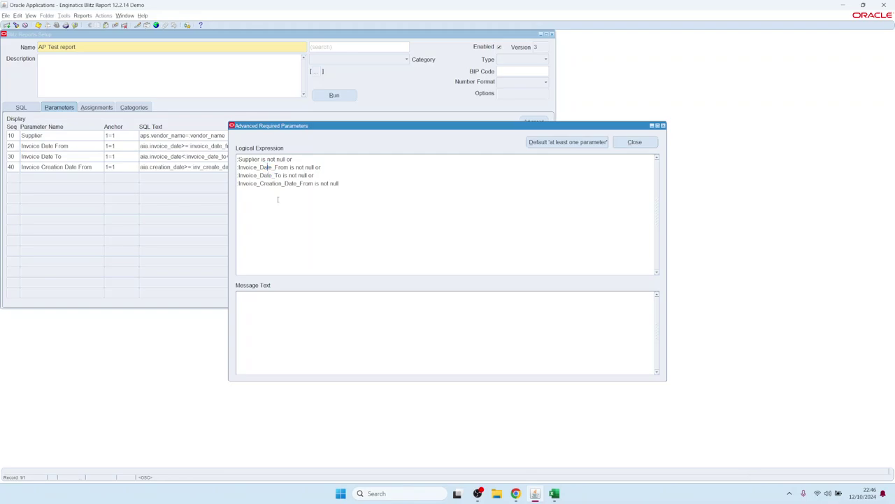
pyautogui.press('Down')
pyautogui.press('Down')
pyautogui.press('End')
pyautogui.hotkey('shift', 'Up')
pyautogui.hotkey('shift', 'Left')
pyautogui.hotkey('shift', 'Left')
pyautogui.hotkey('shift', 'Left')
pyautogui.press('BackSpace')
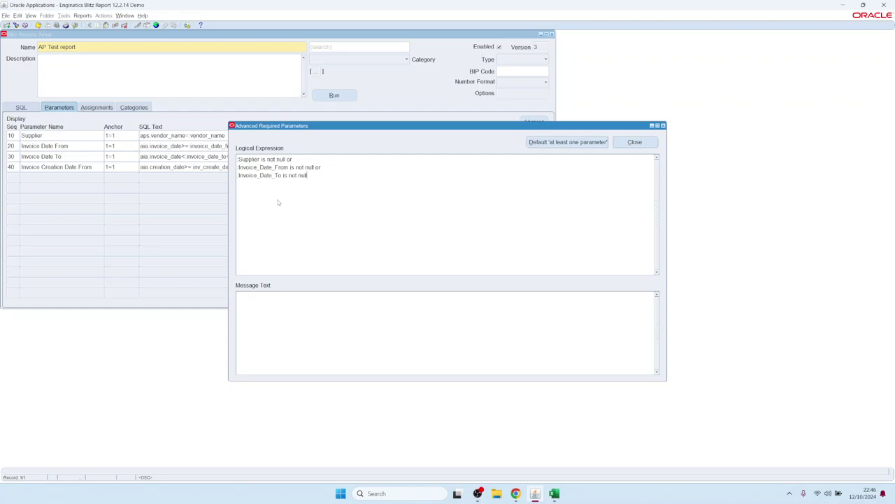
# Replace the two invoice date conditions in the logical expression with :Invoice_Date_To-:Invoice_Date_From<=365, keeping the Supplier is not null alternative
pyautogui.hotkey('shift', 'Home')
pyautogui.press('BackSpace')
pyautogui.write('Invoice_Date_To')
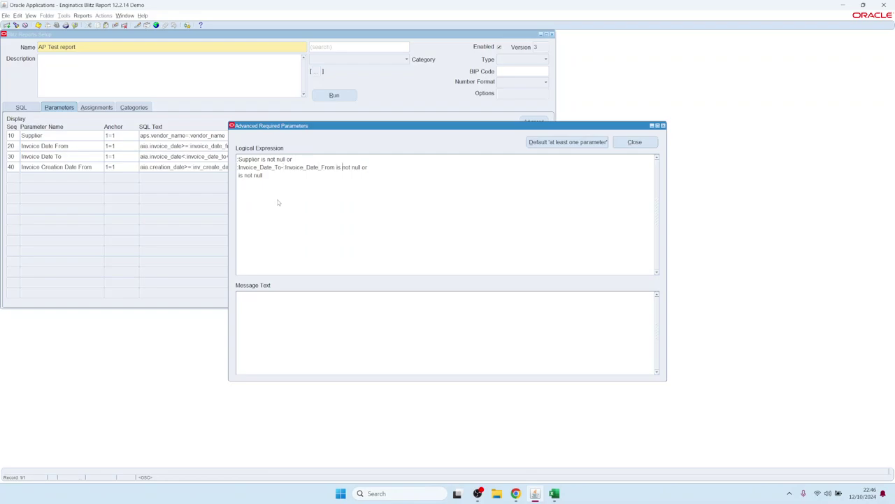
pyautogui.hotkey('shift', 'Left')
pyautogui.hotkey('shift', 'Left')
pyautogui.hotkey('shift', 'Left')
pyautogui.hotkey('shift', 'Left')
pyautogui.hotkey('shift', 'Left')
pyautogui.hotkey('shift', 'Left')
pyautogui.hotkey('shift', 'Left')
pyautogui.hotkey('shift', 'Left')
pyautogui.hotkey('shift', 'Left')
pyautogui.hotkey('shift', 'Left')
pyautogui.hotkey('shift', 'Left')
pyautogui.hotkey('shift', 'Left')
pyautogui.hotkey('shift', 'Left')
pyautogui.hotkey('shift', 'Left')
pyautogui.hotkey('shift', 'Left')
pyautogui.hotkey('shift', 'Left')
pyautogui.hotkey('shift', 'Left')
pyautogui.hotkey('shift', 'Left')
pyautogui.hotkey('shift', 'Left')
pyautogui.hotkey('shift', 'Left')
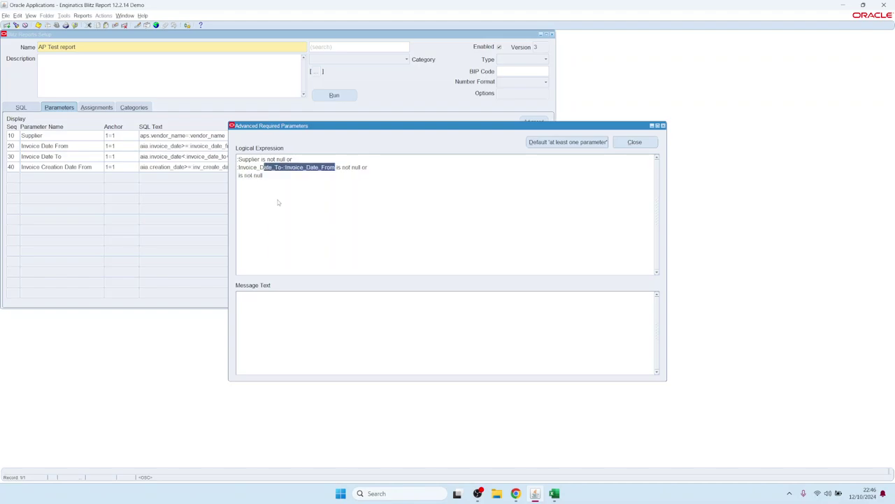
pyautogui.press('End')
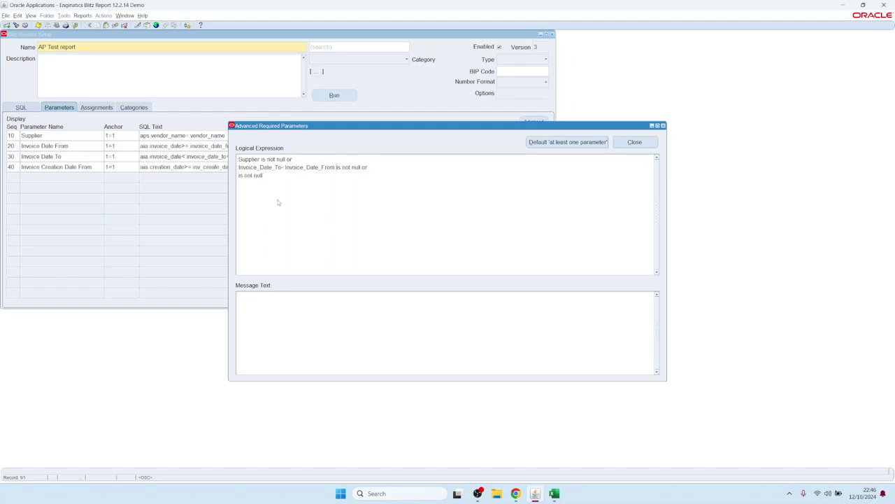
pyautogui.hotkey('ctrl', 'shift', 'End')
pyautogui.write('<=365')
pyautogui.click(265, 160)
pyautogui.moveTo(263, 160); pyautogui.dragTo(205, 157)
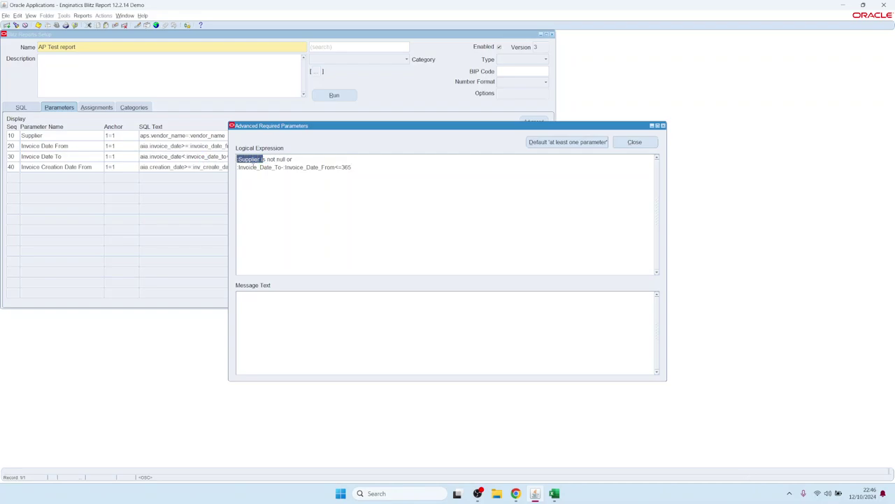
# Set the rule's message text to "Please enter a supplier name or date range up to 1 year" and test it with an empty report run
pyautogui.click(282, 308)
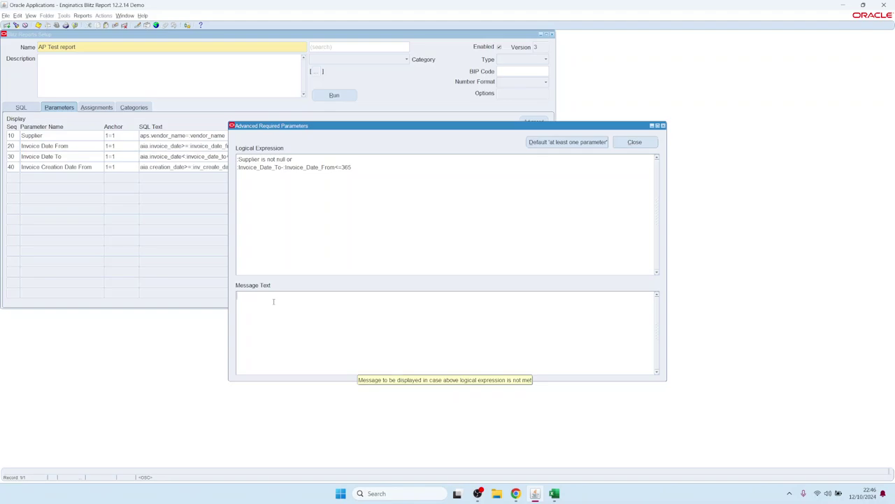
pyautogui.write('Please')
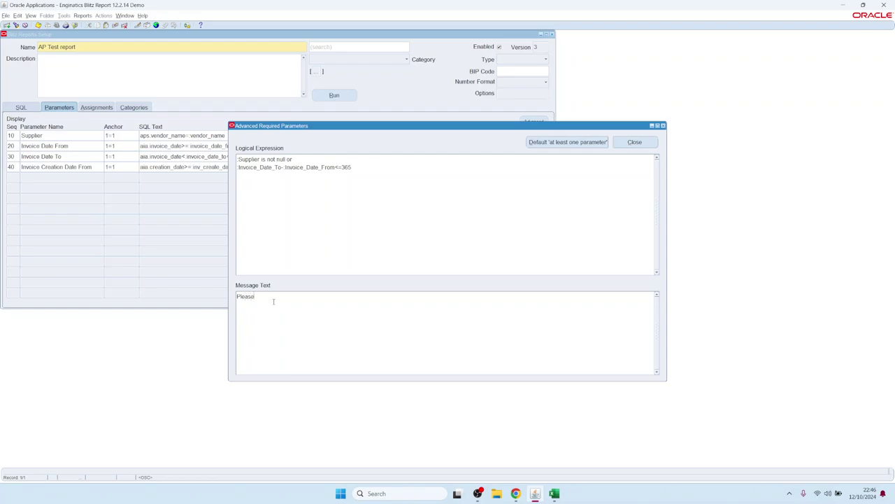
pyautogui.write(' enter a supplier name or date range up to 1 year')
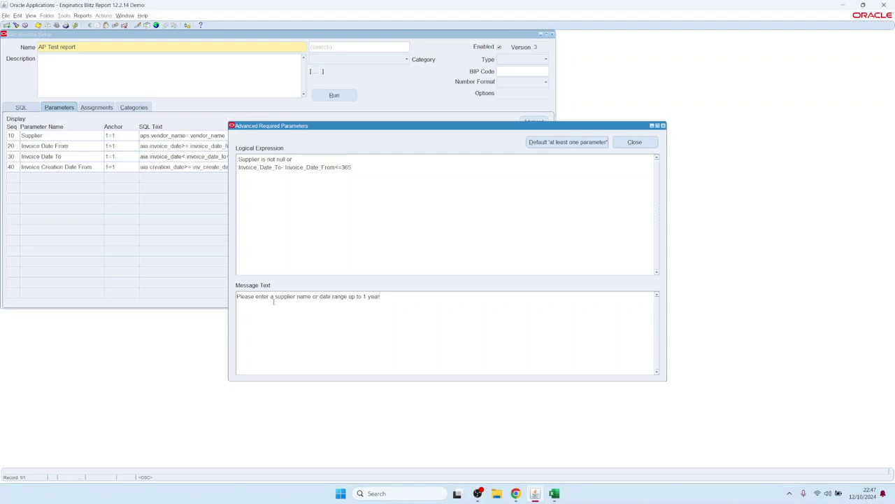
pyautogui.press('Tab')
pyautogui.press('Return')
pyautogui.hotkey('alt', 'r')
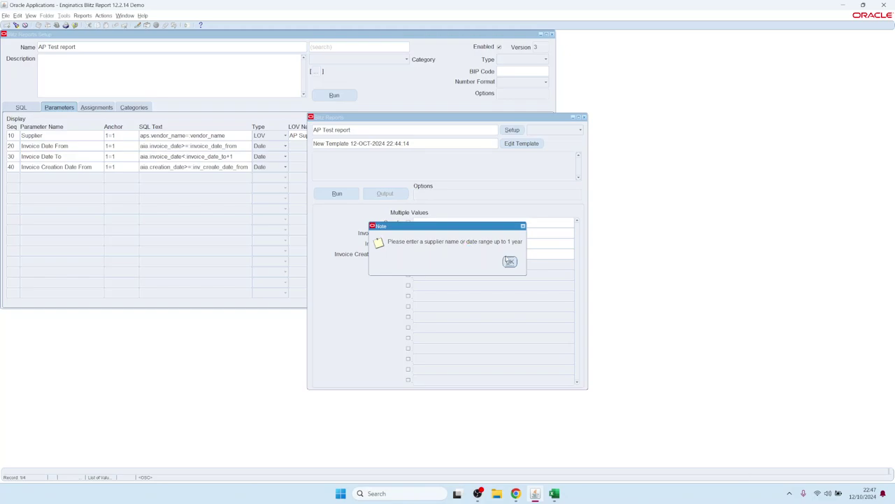
pyautogui.click(510, 262)
# Run the report for invoice dates 01-JAN-2005 to 31-JAN-2005 and check the resulting invoices in the Excel workbook
pyautogui.click(430, 234)
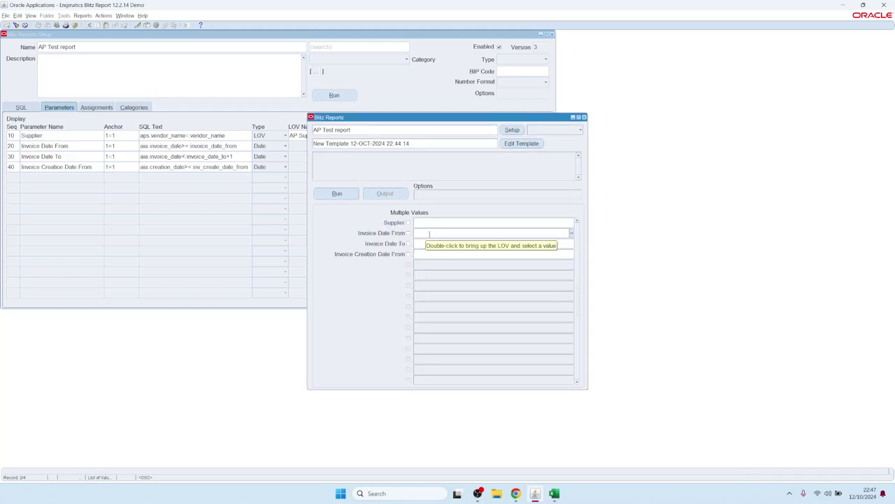
pyautogui.write('1jan')
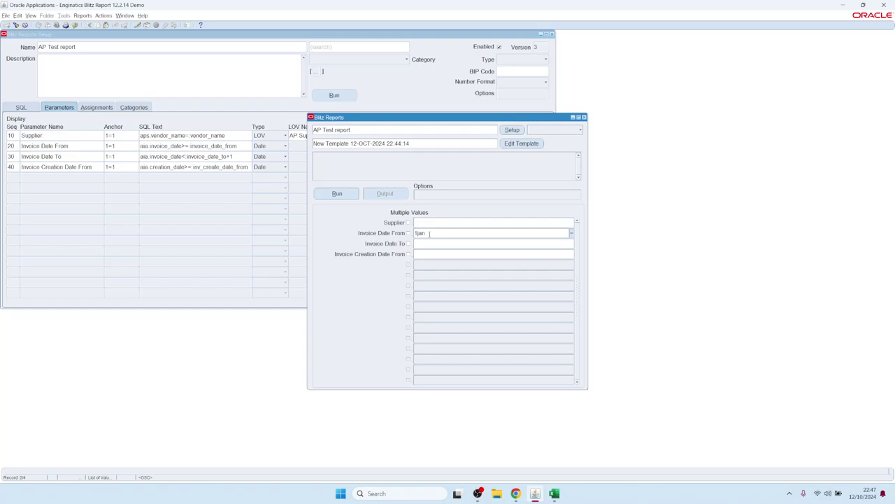
pyautogui.write('05')
pyautogui.press('Tab')
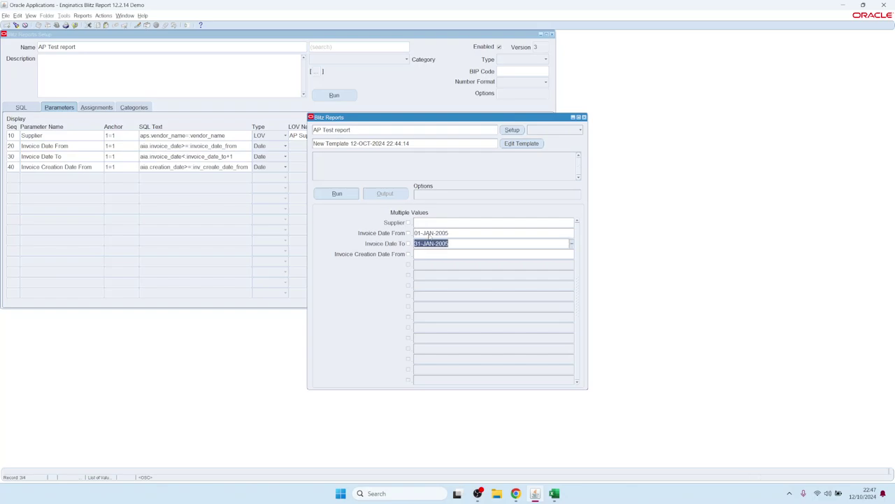
pyautogui.click(429, 238)
pyautogui.hotkey('alt', 'r')
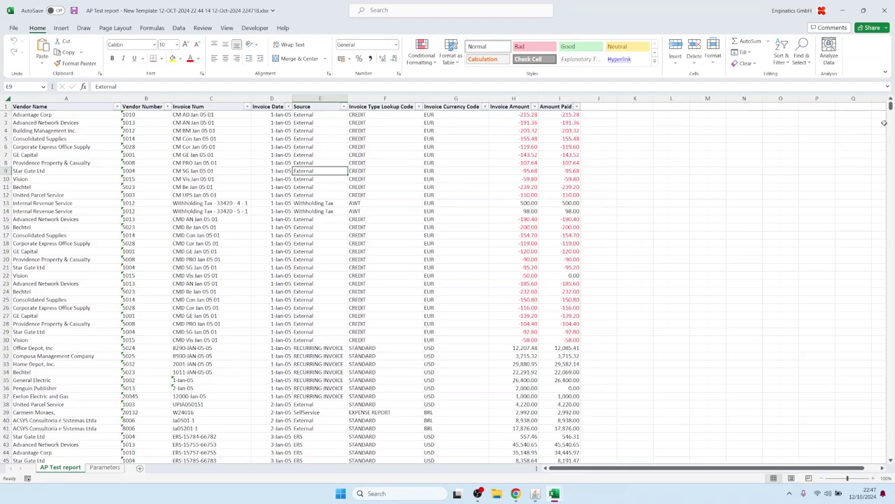
pyautogui.moveTo(891, 107)
pyautogui.mouseDown()
pyautogui.moveTo(884, 264)
pyautogui.moveTo(889, 107)
pyautogui.mouseUp()
pyautogui.click(512, 227)
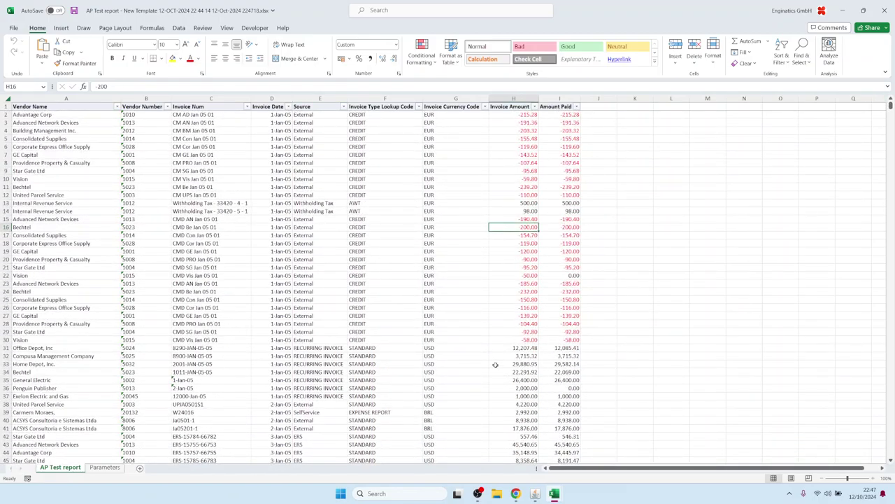
# Return to Oracle Applications, open the report's SQL version history and examine the updater and SQL text of the earlier versions
pyautogui.click(540, 494)
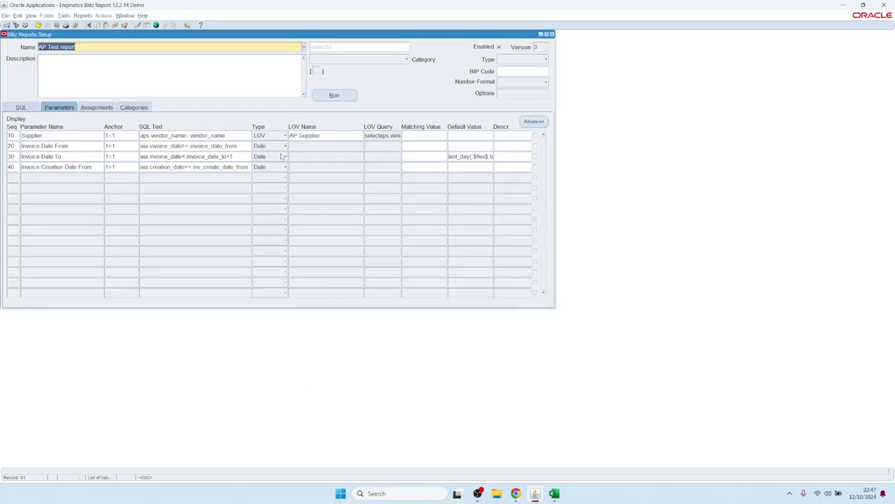
pyautogui.click(26, 108)
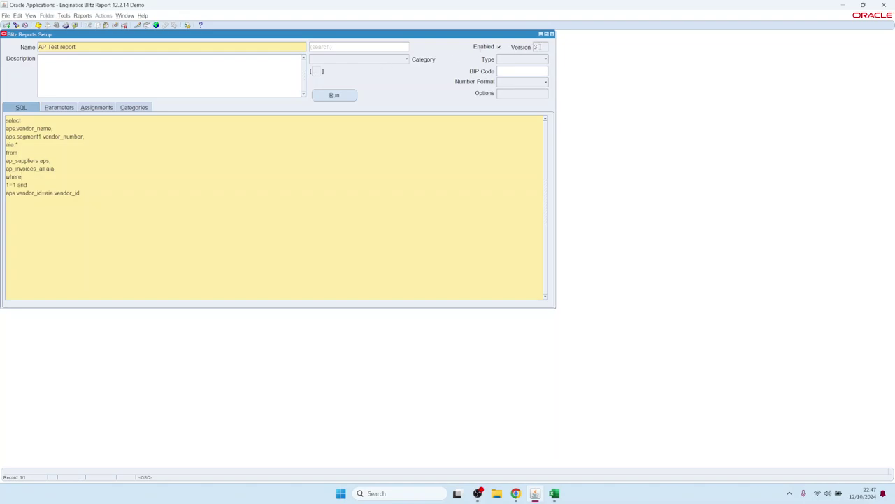
pyautogui.click(537, 46)
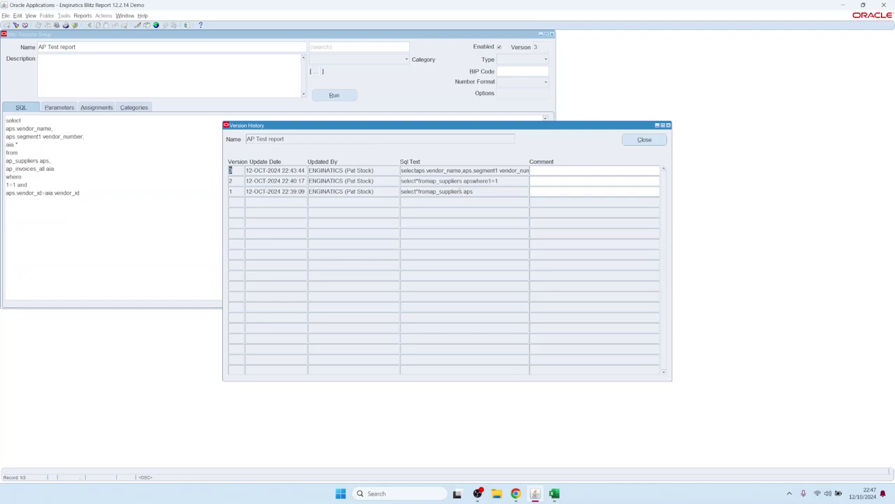
pyautogui.moveTo(458, 190); pyautogui.dragTo(402, 191)
pyautogui.moveTo(310, 191); pyautogui.dragTo(376, 191)
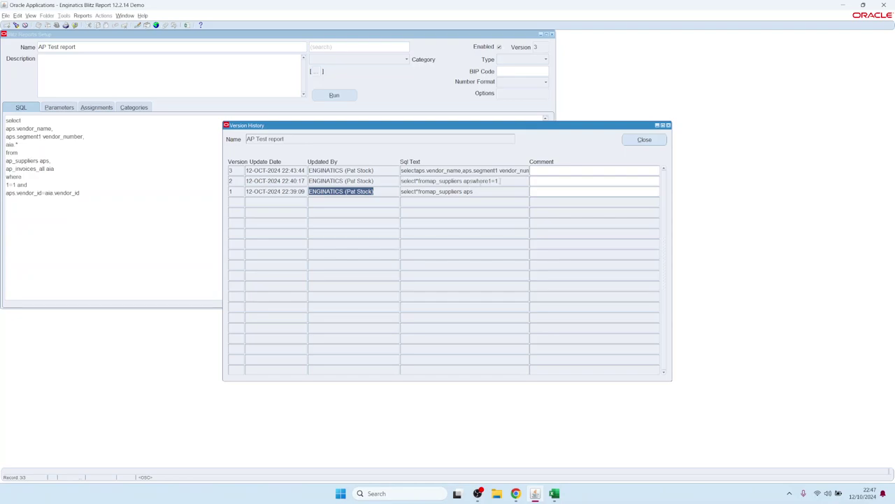
pyautogui.click(499, 180)
pyautogui.moveTo(499, 180); pyautogui.dragTo(402, 181)
pyautogui.doubleClick(467, 180)
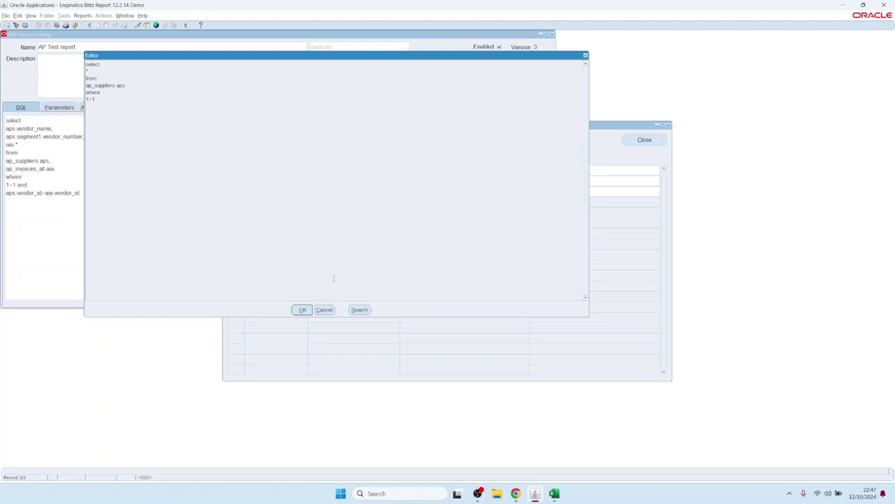
pyautogui.click(328, 309)
# Enter the comment "Added 1=1 anchor" for version 2 in the version history
pyautogui.click(563, 180)
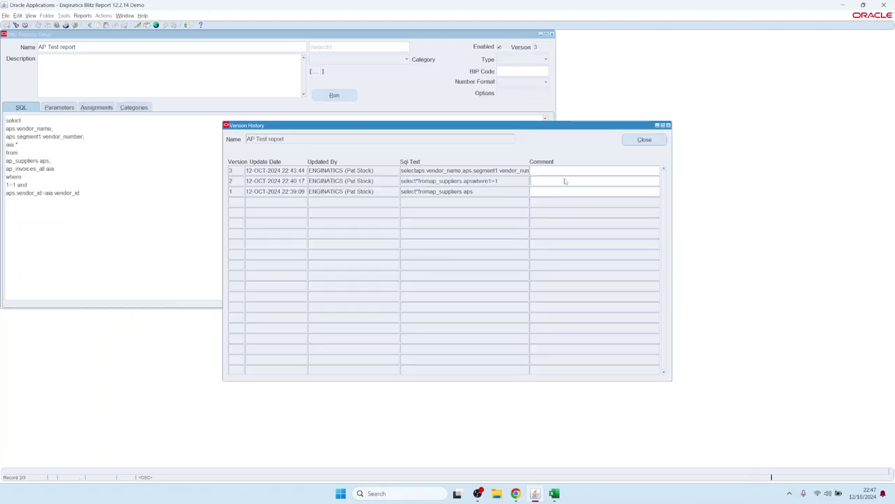
pyautogui.doubleClick(564, 181)
pyautogui.write('Added a')
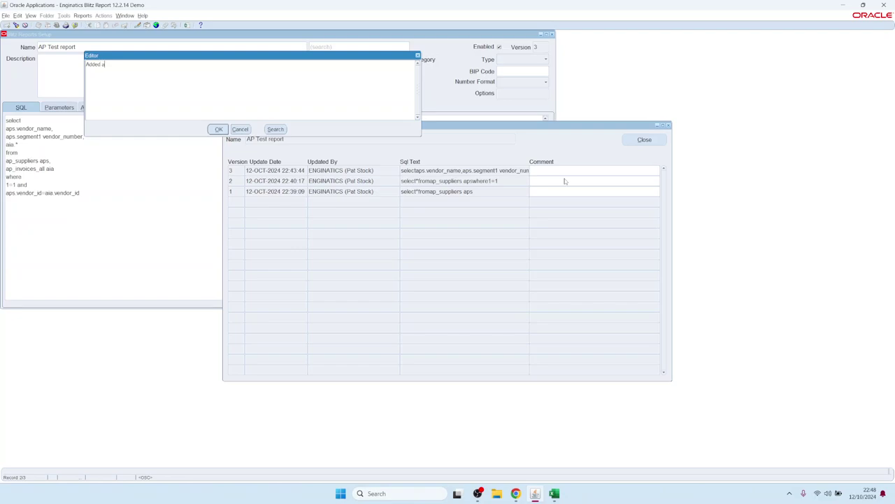
pyautogui.write('nchor')
pyautogui.click(219, 129)
pyautogui.write('1=1')
pyautogui.click(218, 130)
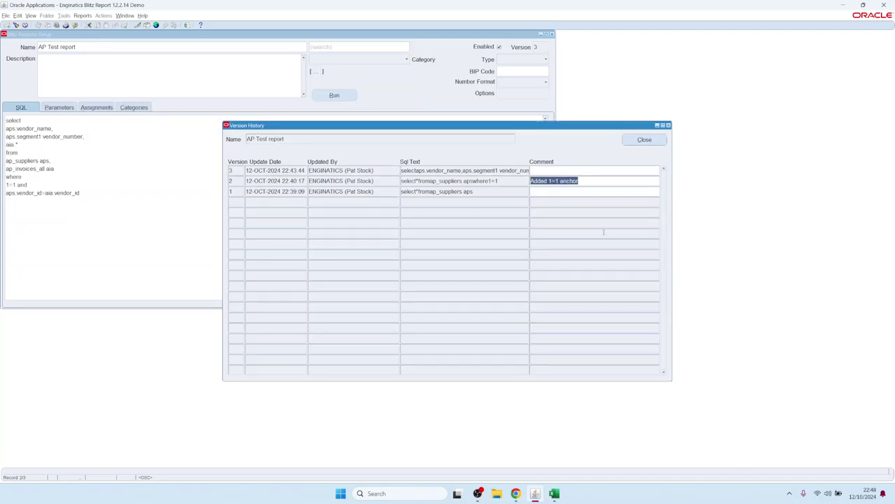
# Review version 3's SQL text, enter the comment "Added invoice data" for it, and save and close the version history
pyautogui.doubleClick(462, 171)
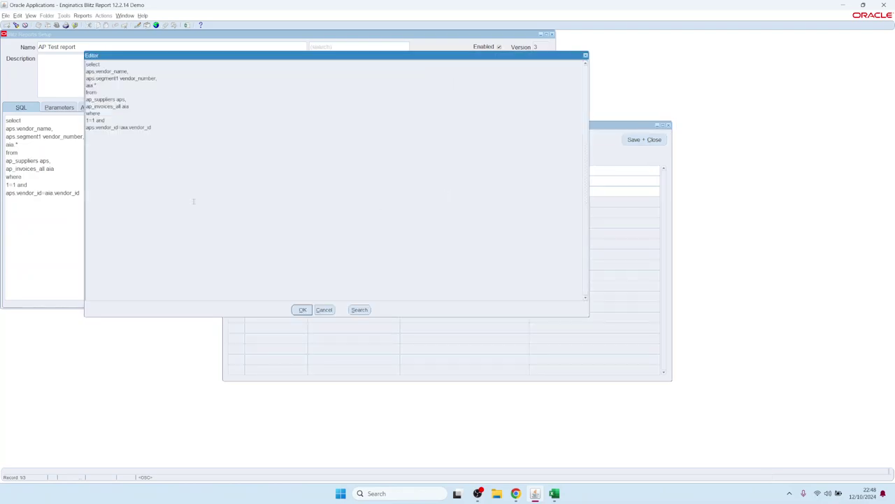
pyautogui.click(302, 309)
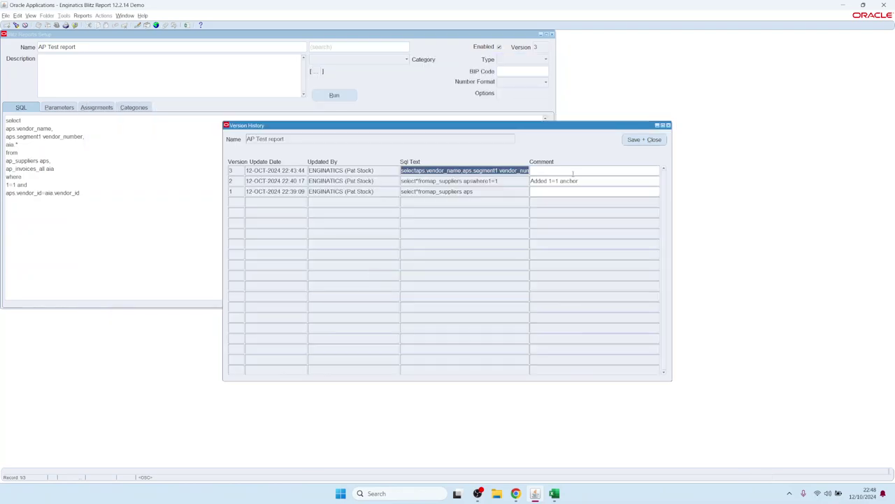
pyautogui.click(572, 172)
pyautogui.write('Added ')
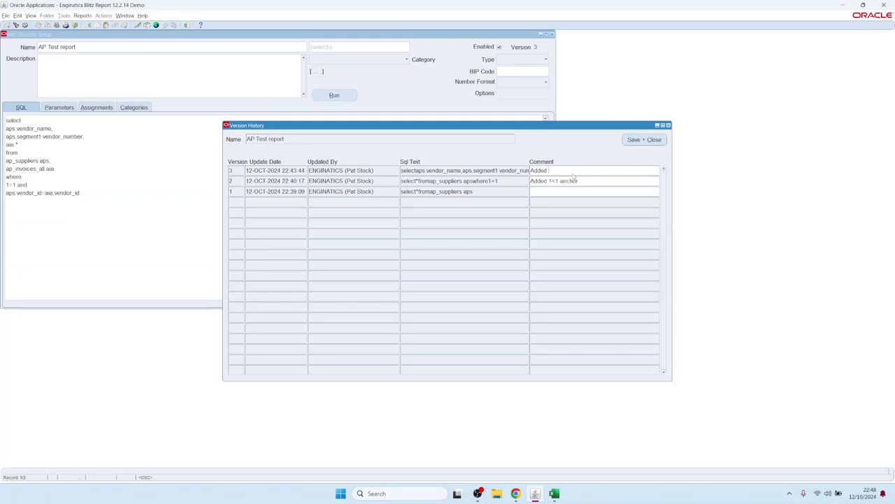
pyautogui.write('invoice data')
pyautogui.click(644, 139)
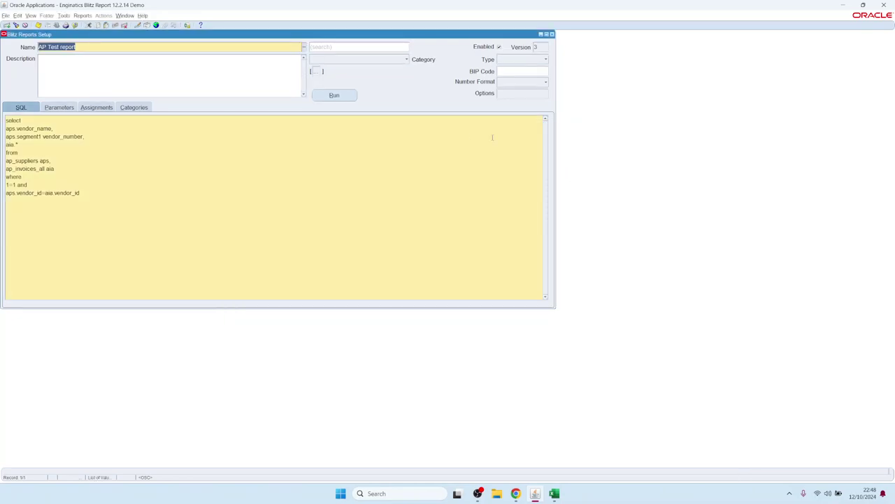
# Add a Supplier Number parameter to the report with the 1=1 anchor and SQL text aps.segment1=:supplier_number
pyautogui.click(59, 107)
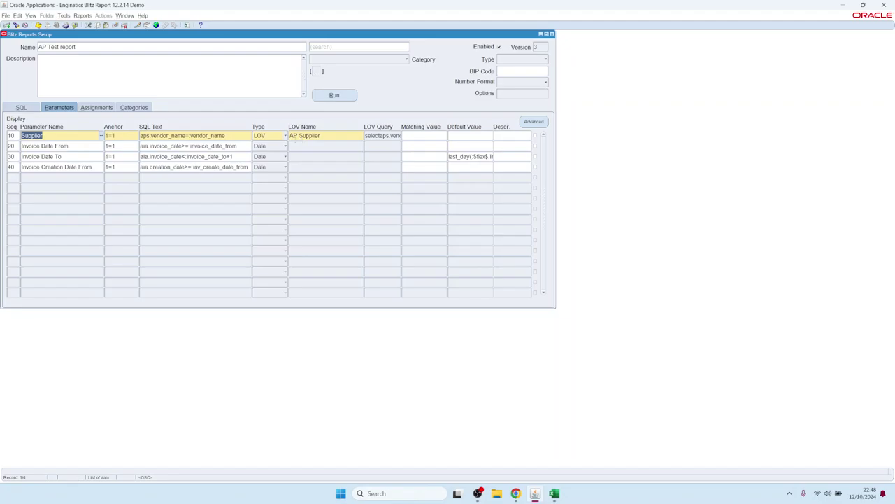
pyautogui.click(273, 138)
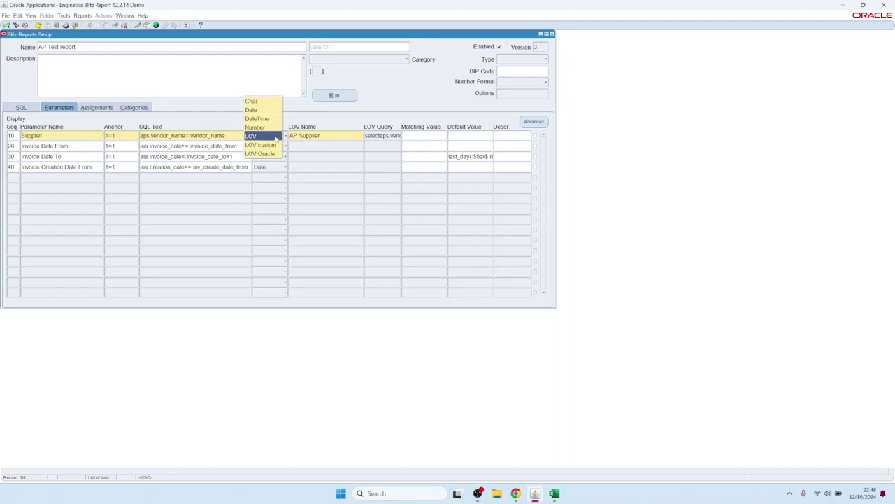
pyautogui.click(325, 135)
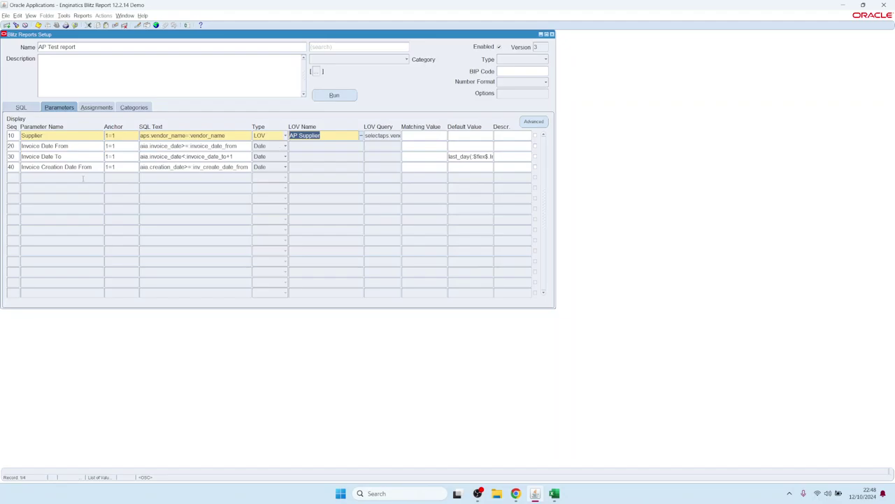
pyautogui.click(82, 178)
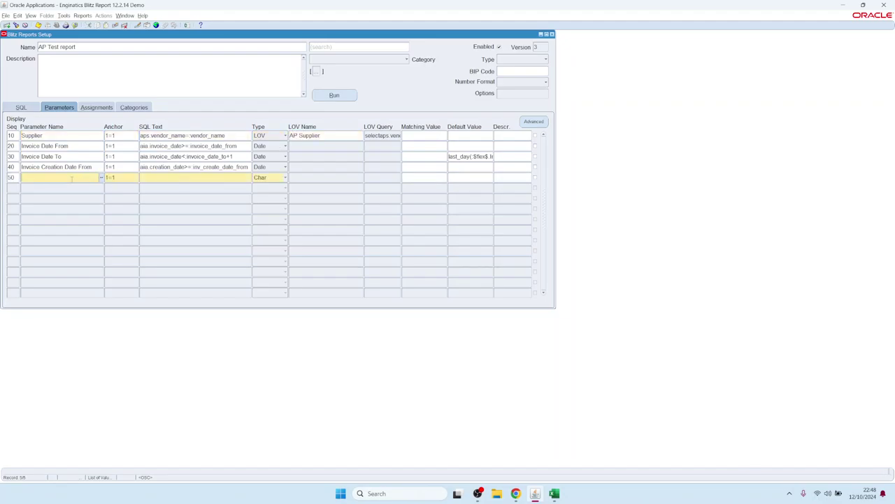
pyautogui.write('Supplier Number')
pyautogui.press('Tab')
pyautogui.press('Tab')
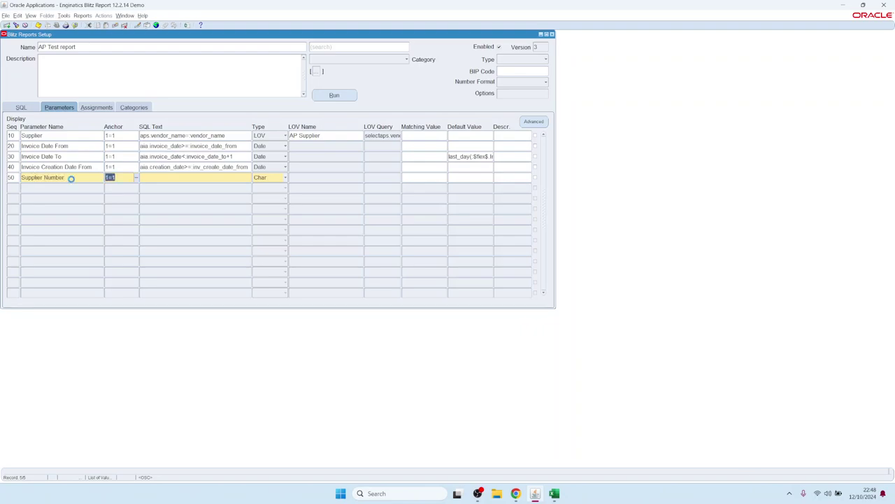
pyautogui.write('aps.segment1')
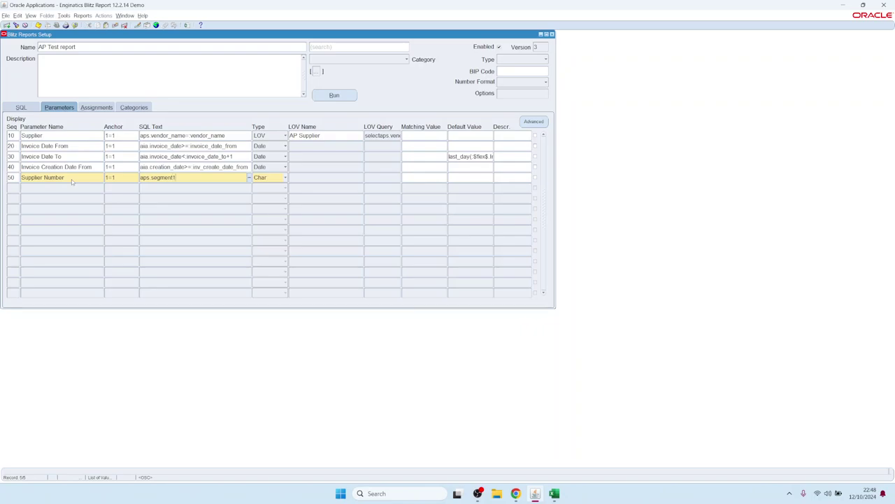
pyautogui.write('=:supplier_number')
# Set the Supplier Number parameter's type to LOV Oracle, search the Oracle LOVs for vendor and assign AP_SRS_VENDOR_NUMBER
pyautogui.click(271, 178)
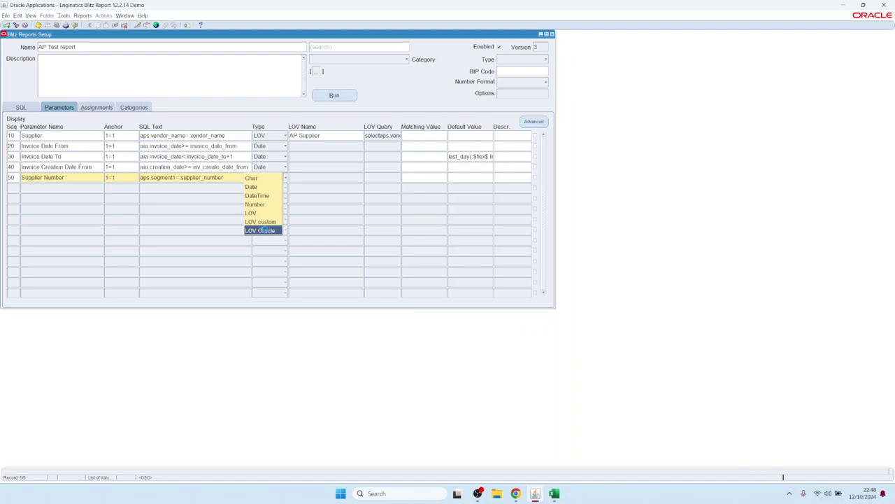
pyautogui.click(265, 230)
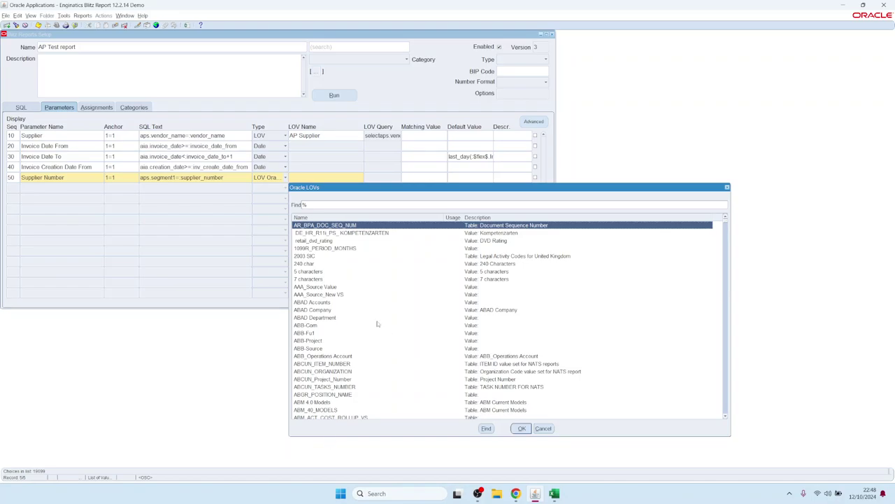
pyautogui.moveTo(728, 222); pyautogui.dragTo(726, 256)
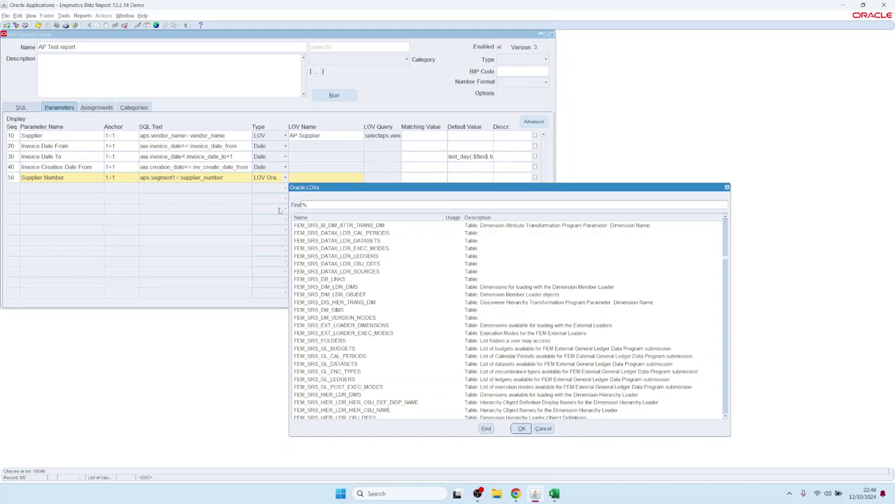
pyautogui.write('vendor%')
pyautogui.press('Return')
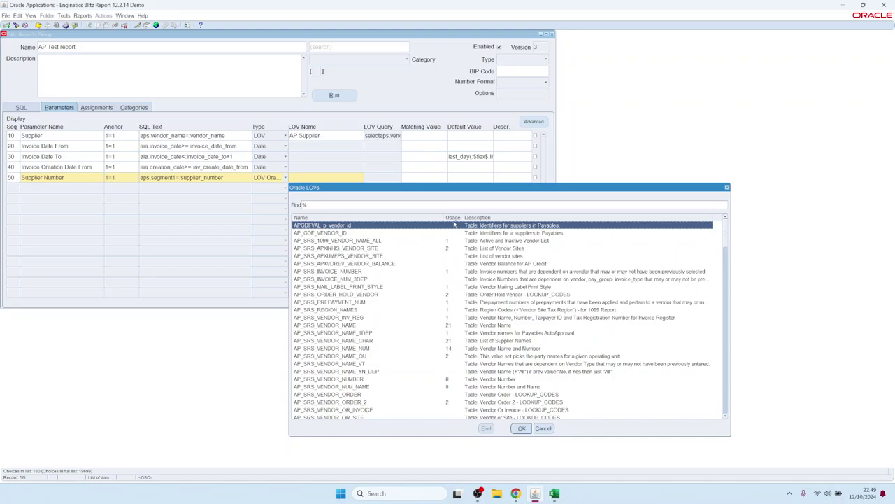
pyautogui.click(449, 325)
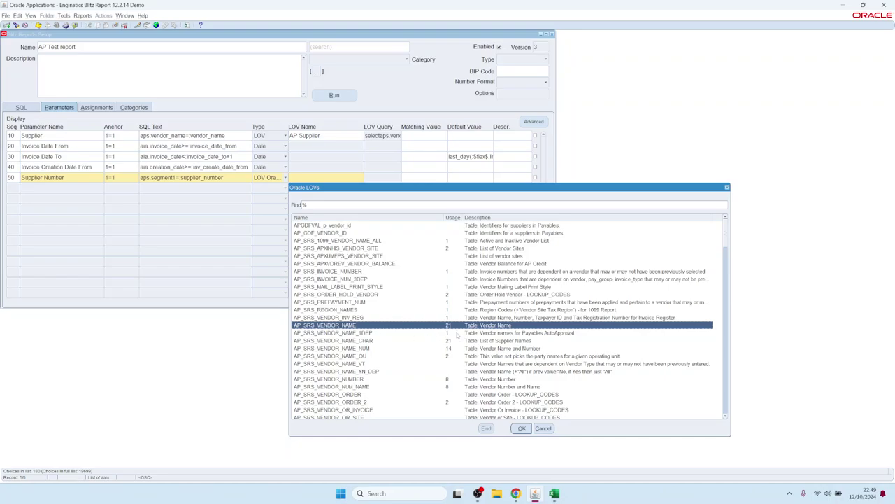
pyautogui.click(365, 349)
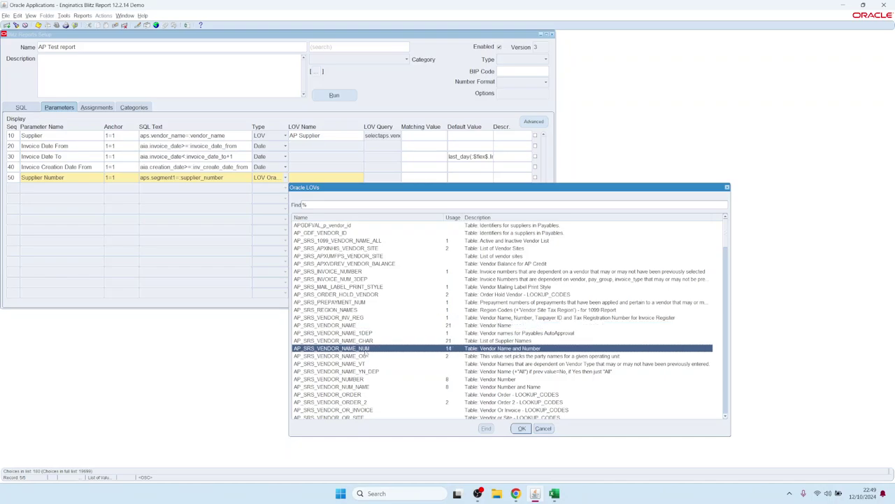
pyautogui.click(339, 381)
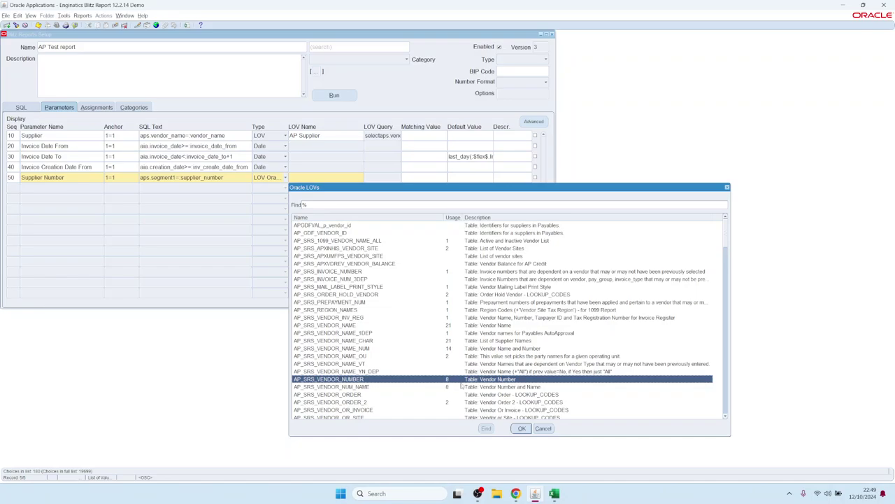
pyautogui.doubleClick(466, 379)
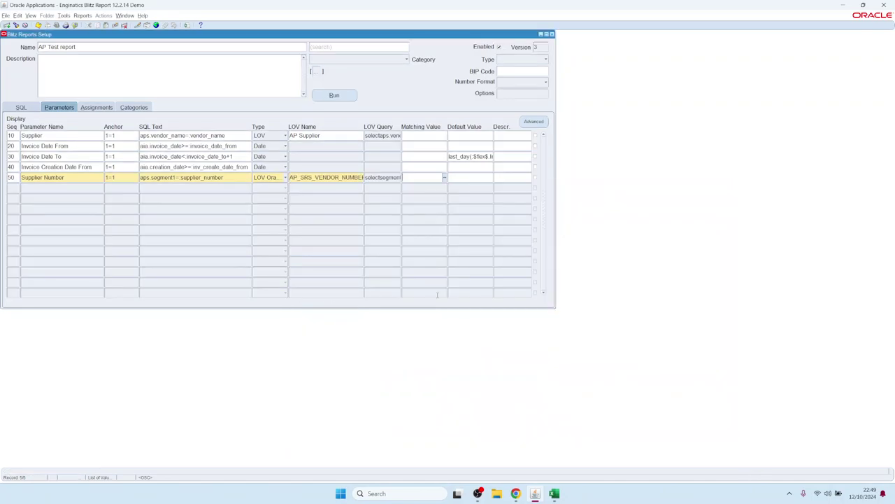
# Open the Supplier Number parameter's LOV definition, examine its name and query columns id, value and description, and close it
pyautogui.doubleClick(388, 179)
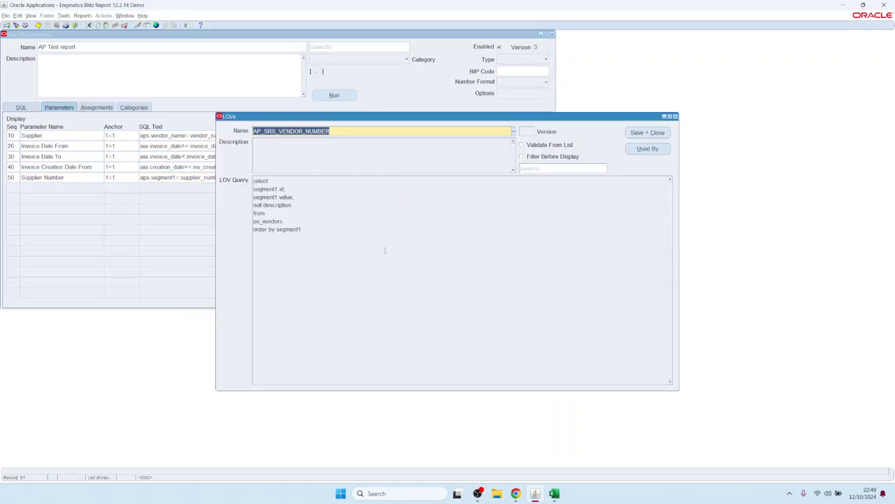
pyautogui.click(387, 288)
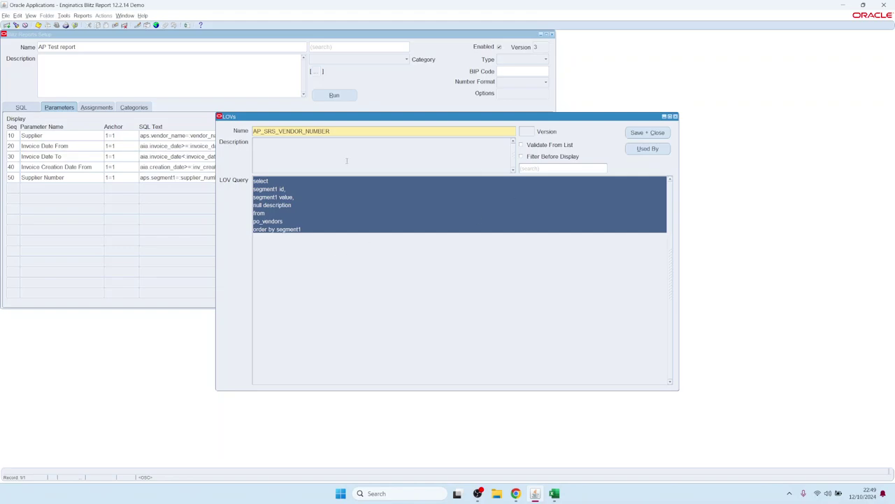
pyautogui.click(320, 130)
pyautogui.click(368, 240)
pyautogui.click(340, 258)
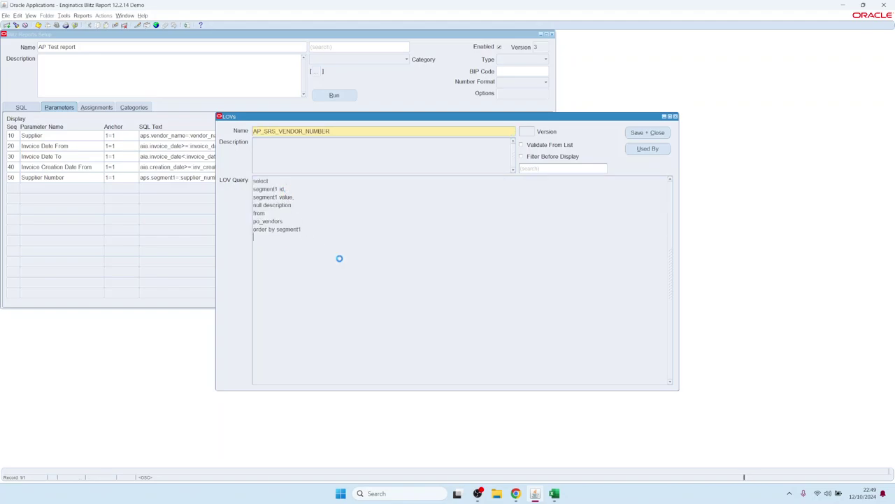
pyautogui.click(401, 319)
pyautogui.click(390, 284)
pyautogui.click(338, 132)
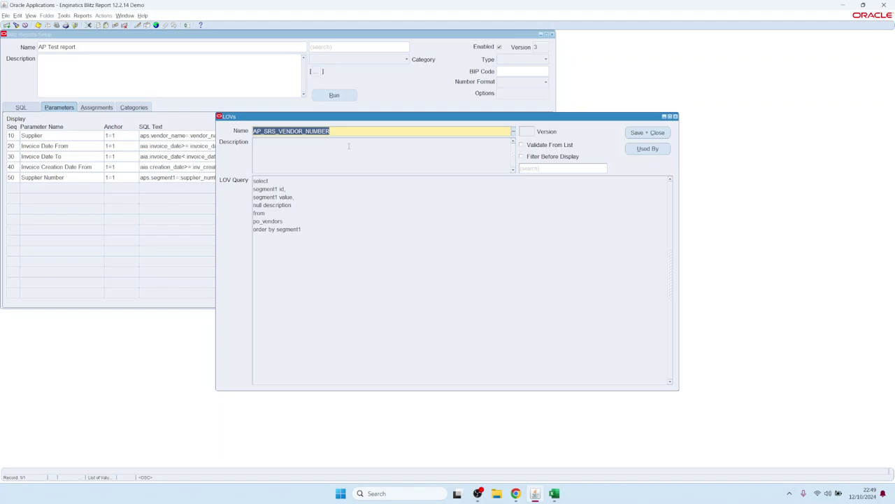
pyautogui.click(361, 247)
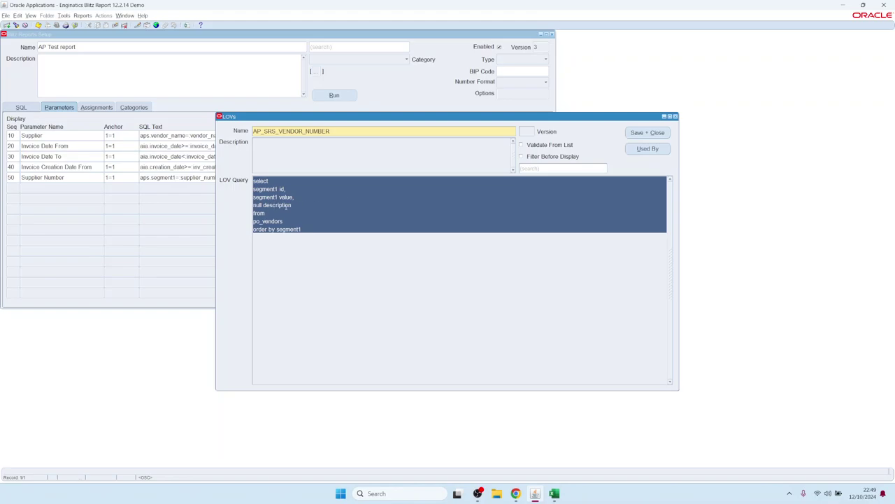
pyautogui.click(292, 205)
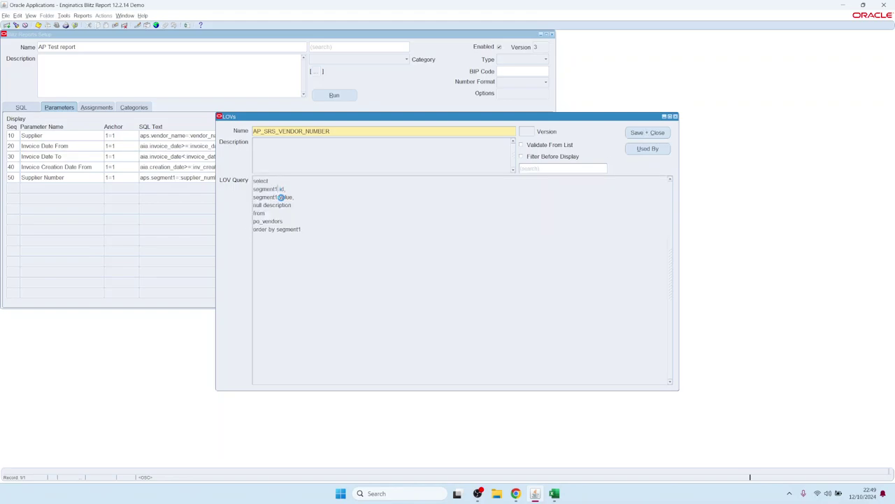
pyautogui.doubleClick(259, 205)
pyautogui.moveTo(253, 189); pyautogui.dragTo(266, 205)
pyautogui.click(644, 132)
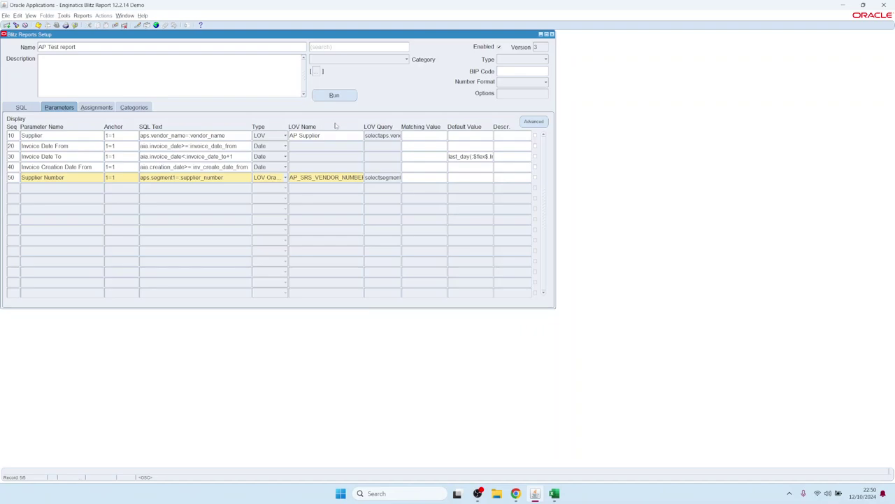
# Try to run the report with only a supplier number chosen from its list of values
pyautogui.click(335, 95)
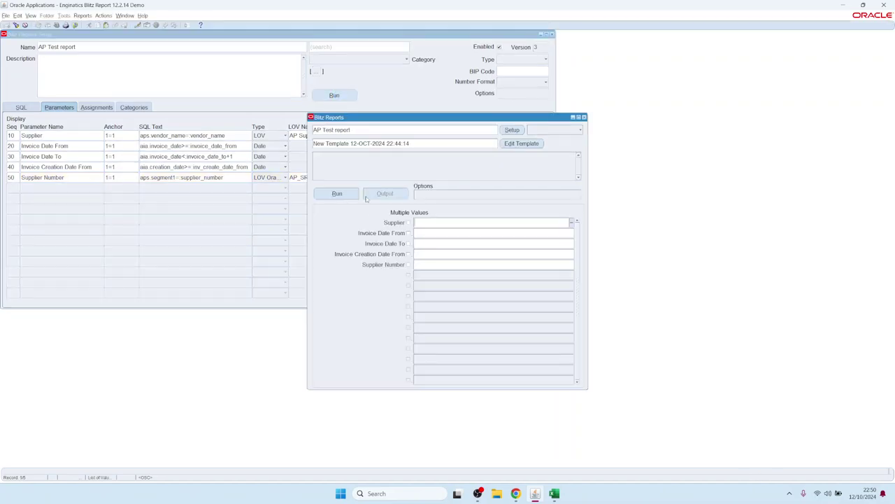
pyautogui.doubleClick(424, 263)
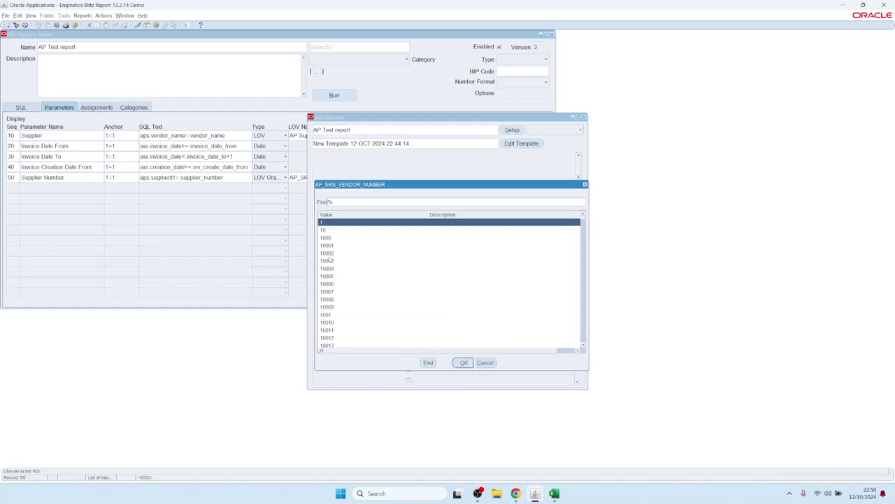
pyautogui.click(353, 292)
pyautogui.click(463, 363)
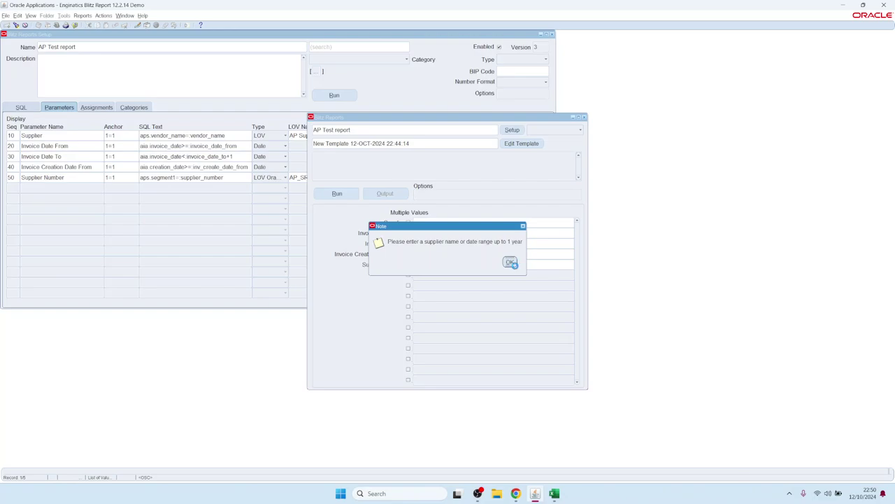
pyautogui.click(510, 262)
# Return to the report setup and clear the logical expression in the advanced required parameters
pyautogui.click(513, 130)
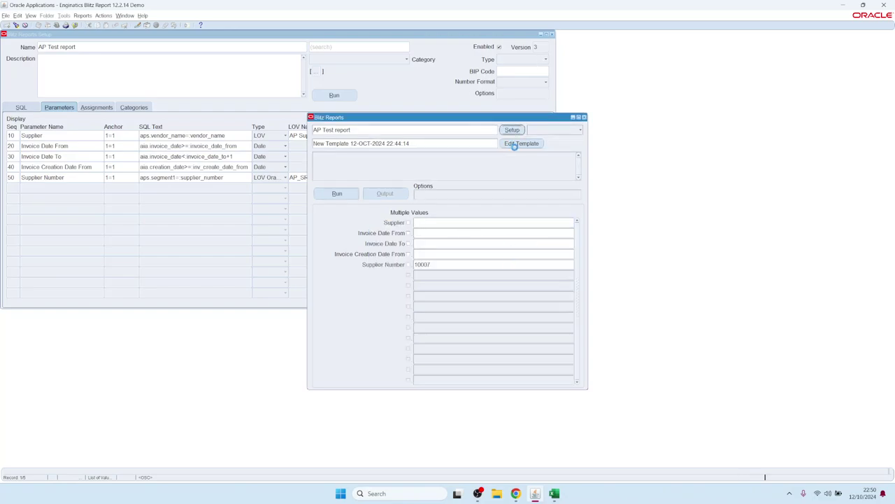
pyautogui.click(534, 121)
pyautogui.click(438, 200)
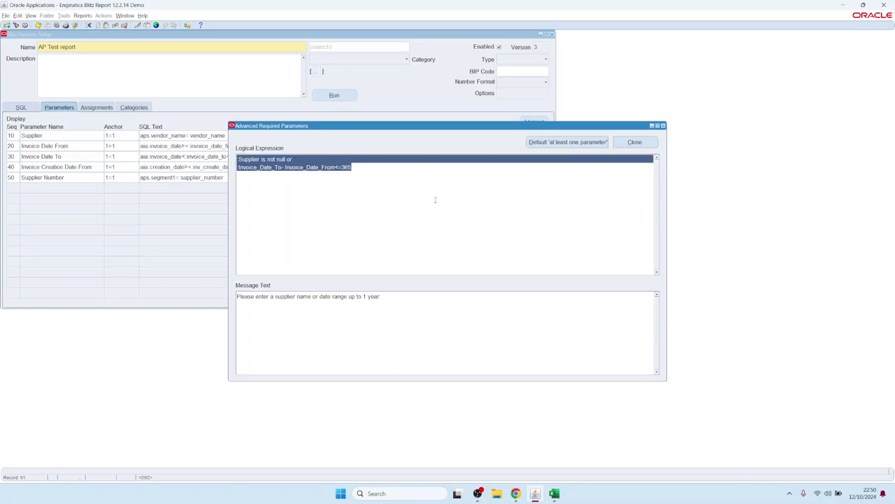
pyautogui.press('Delete')
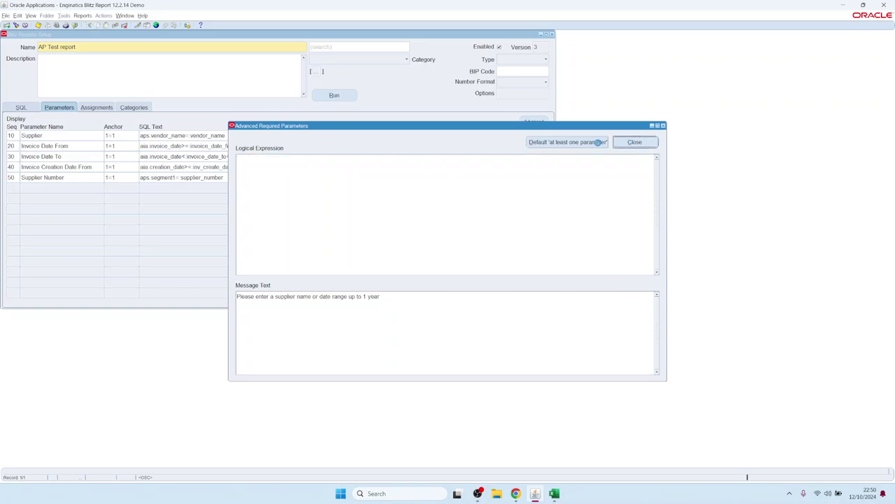
pyautogui.click(619, 142)
# Run the report with only a supplier number chosen from its list and check the output in the Excel workbook
pyautogui.click(352, 95)
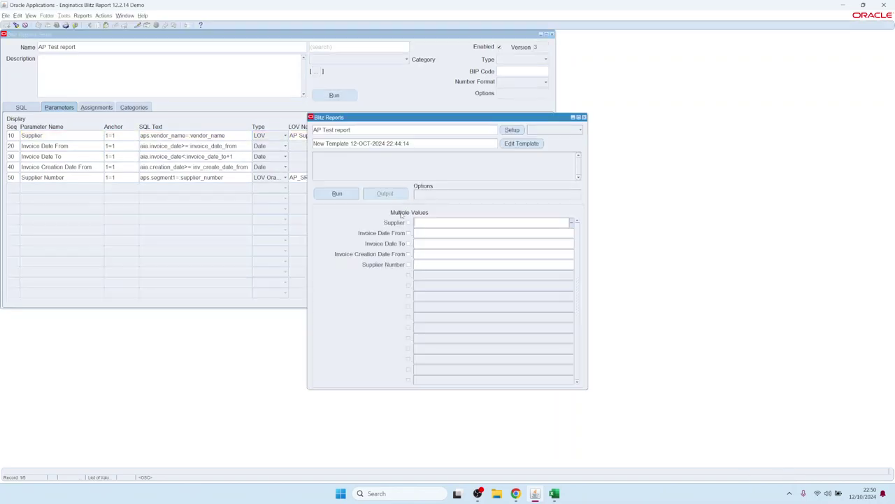
pyautogui.click(431, 266)
pyautogui.doubleClick(432, 261)
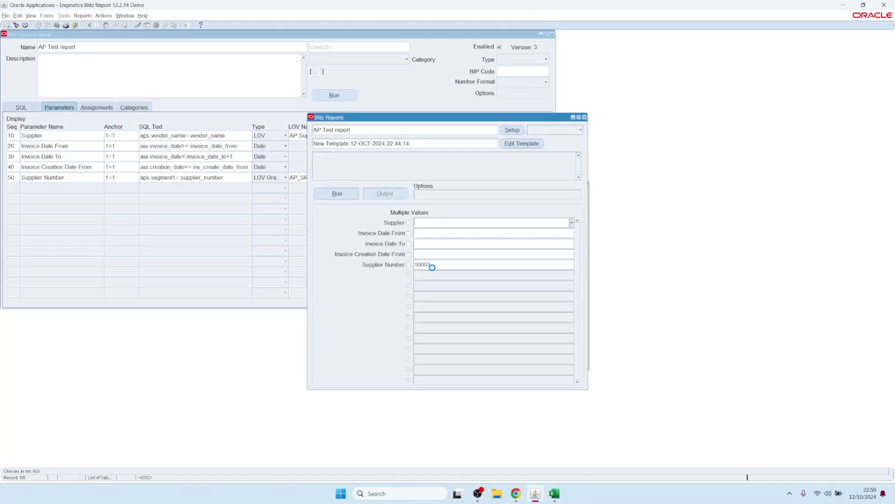
pyautogui.click(345, 195)
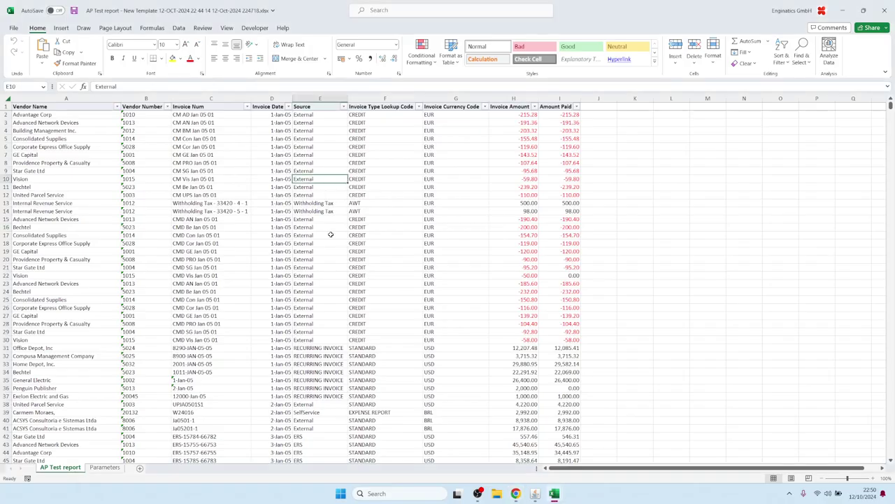
pyautogui.click(47, 116)
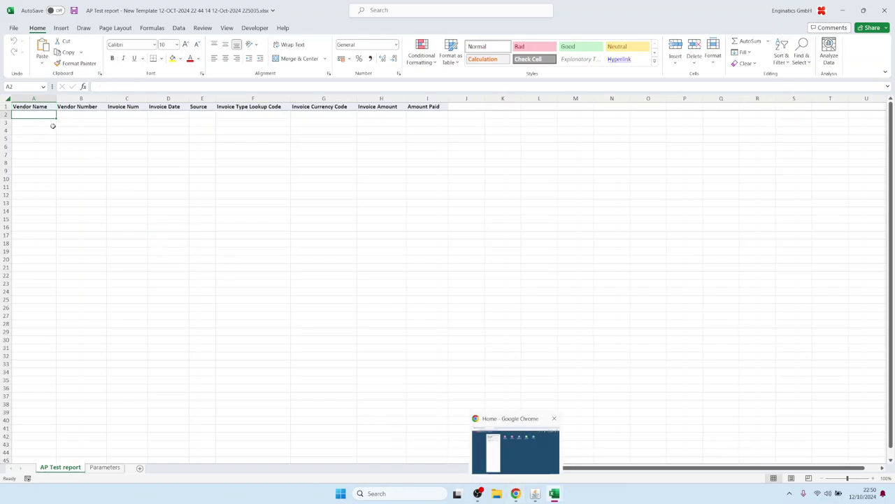
# Return to Oracle Applications, list the concurrent requests and open the log of the latest AP Test report request
pyautogui.moveTo(533, 492)
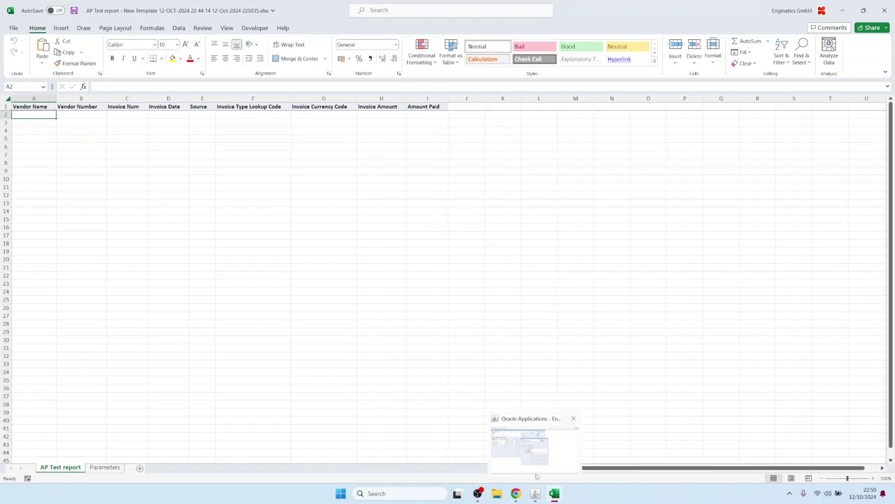
pyautogui.click(511, 415)
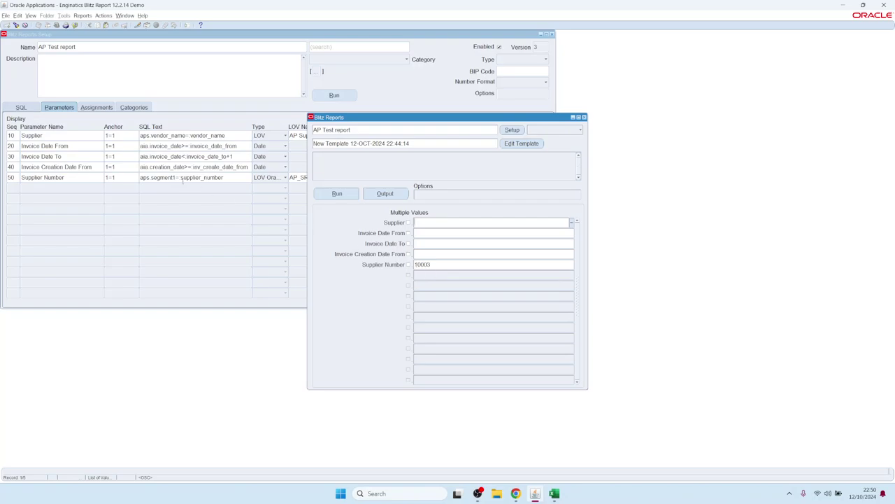
pyautogui.click(452, 265)
pyautogui.click(31, 15)
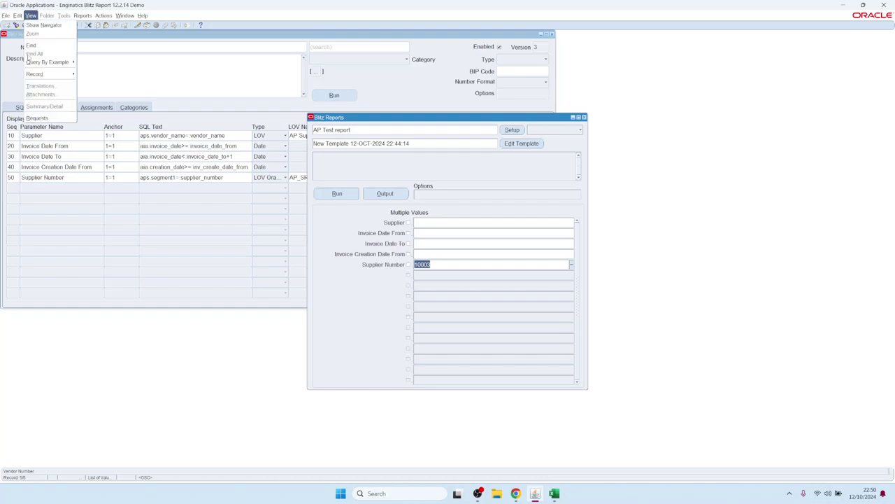
pyautogui.click(43, 118)
pyautogui.click(266, 243)
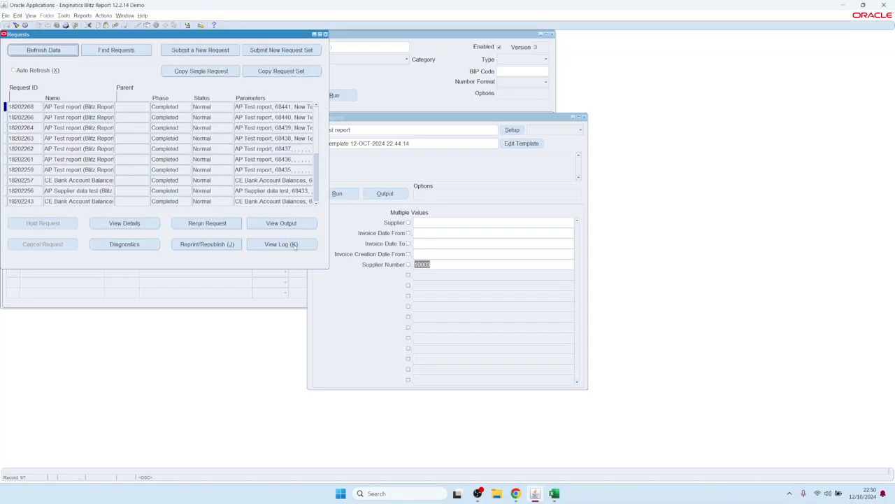
# Open the latest AP Test report request's log and examine the Supplier Number bind value and the matching condition in the SQL
pyautogui.click(281, 244)
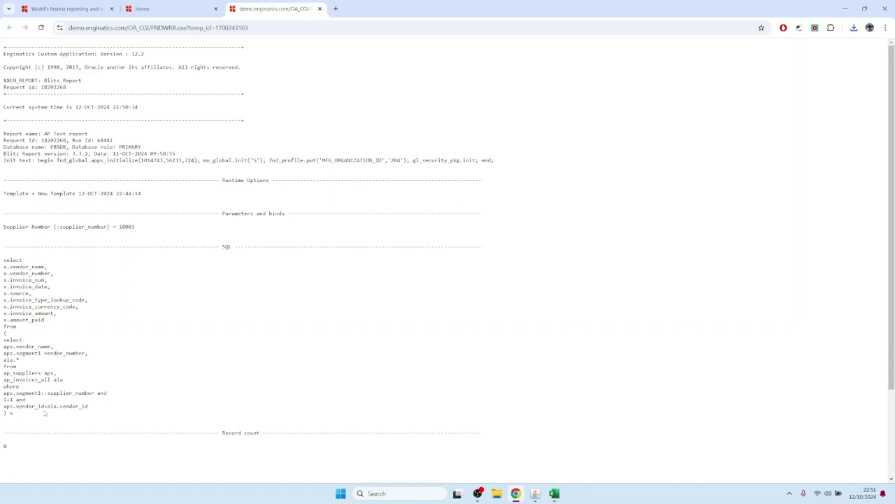
pyautogui.moveTo(122, 394); pyautogui.dragTo(3, 393)
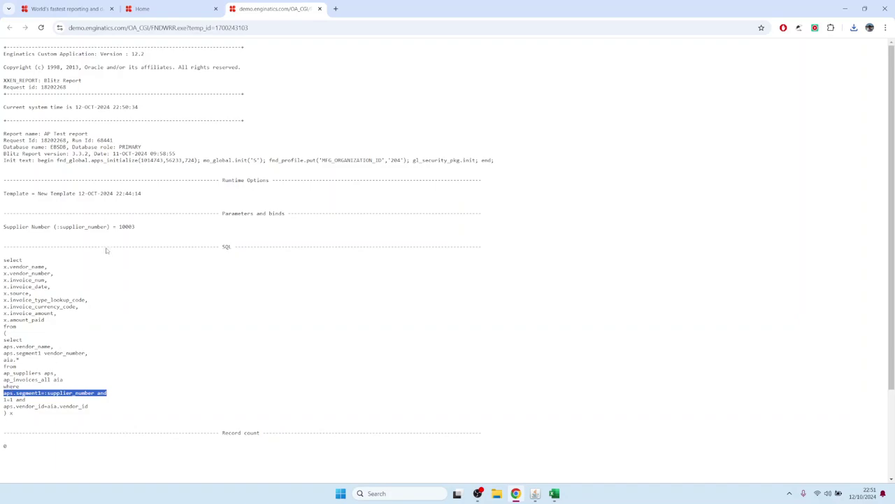
pyautogui.moveTo(118, 226); pyautogui.dragTo(140, 229)
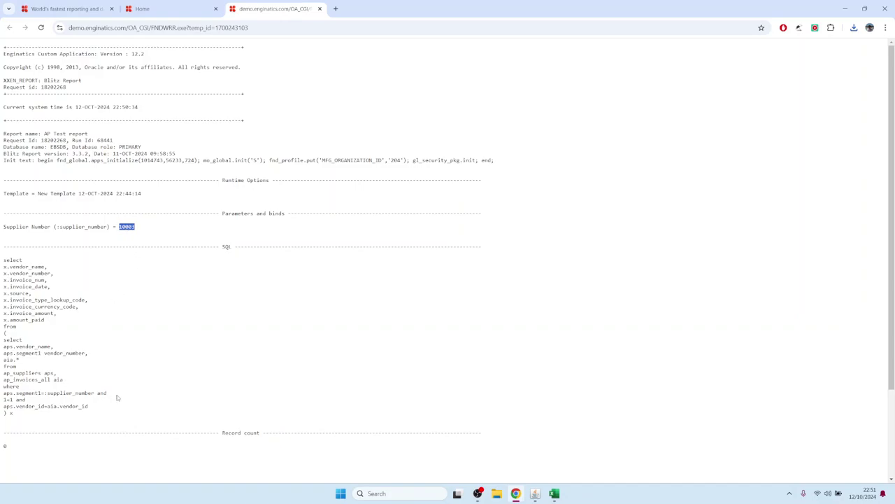
pyautogui.moveTo(118, 396); pyautogui.dragTo(2, 381)
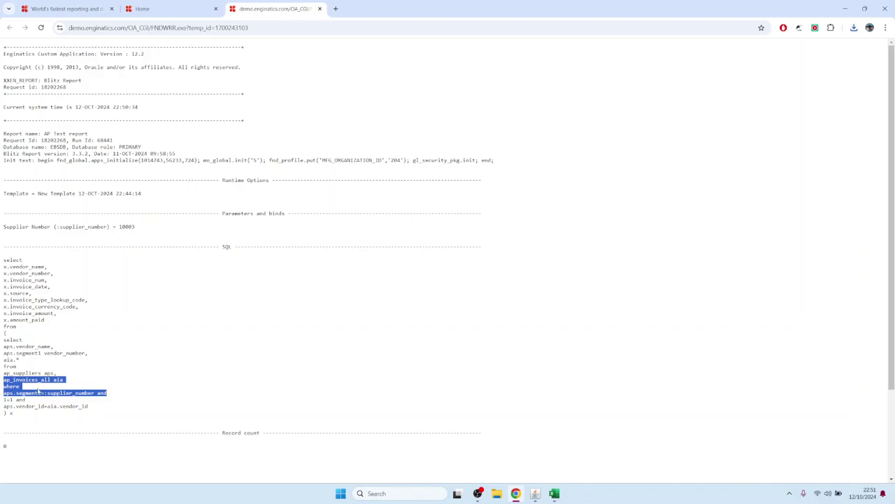
# Switch to the earlier AP Test report workbook ending in 224718 in Excel and copy the vendor numbers in cells B7:B27
pyautogui.moveTo(554, 494)
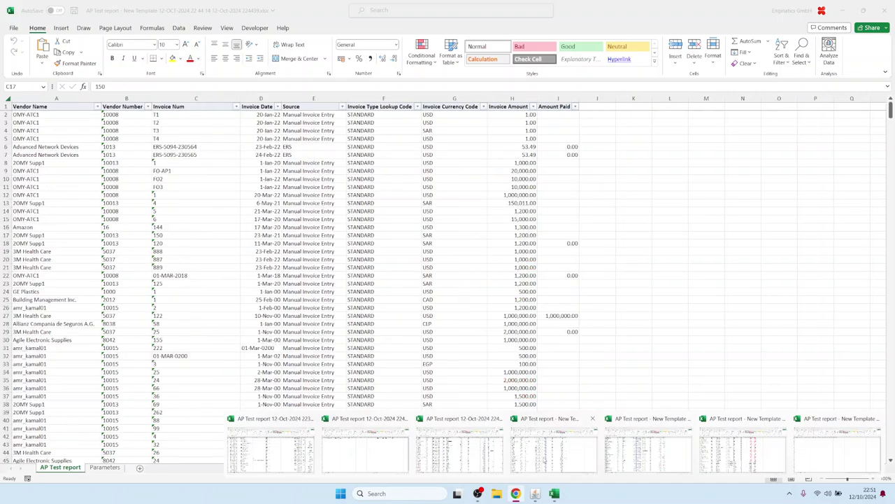
pyautogui.click(742, 462)
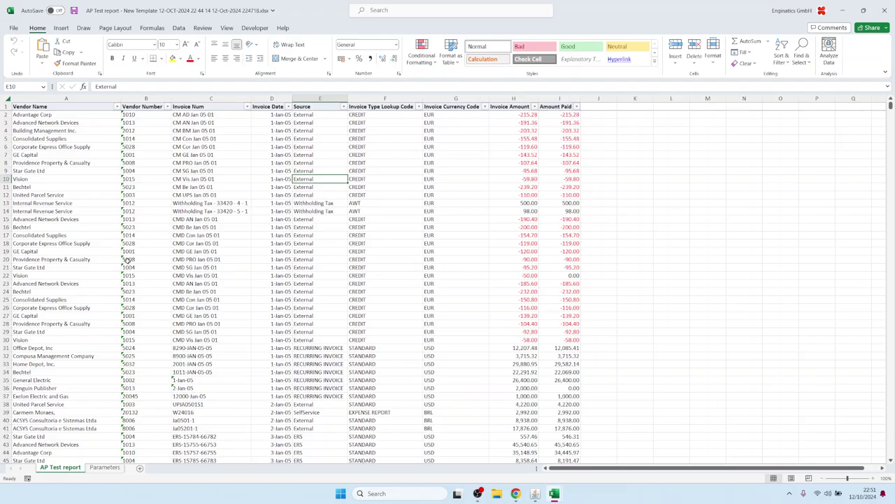
pyautogui.scroll(-10, 169, 291)
pyautogui.scroll(10, 170, 290)
pyautogui.moveTo(133, 155); pyautogui.dragTo(138, 318)
pyautogui.hotkey('ctrl', 'c')
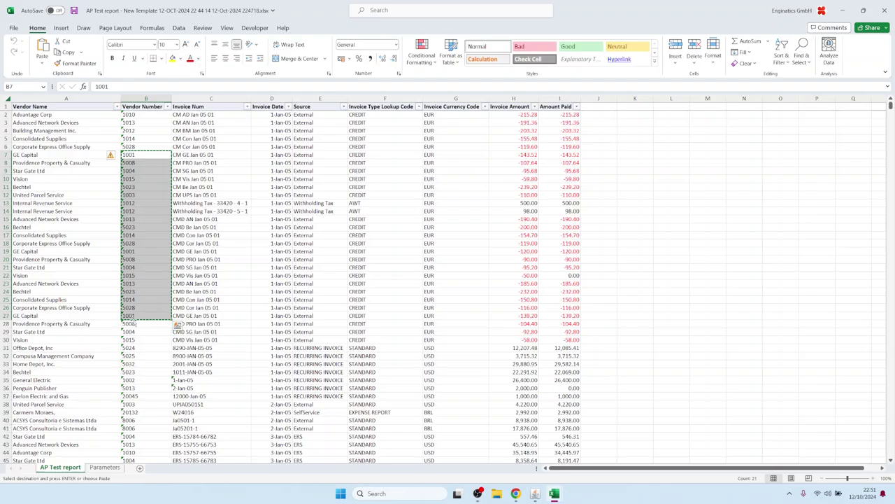
# Return to Oracle Applications, allow multiple values for Supplier Number and replace its value with the copied vendor numbers
pyautogui.click(536, 494)
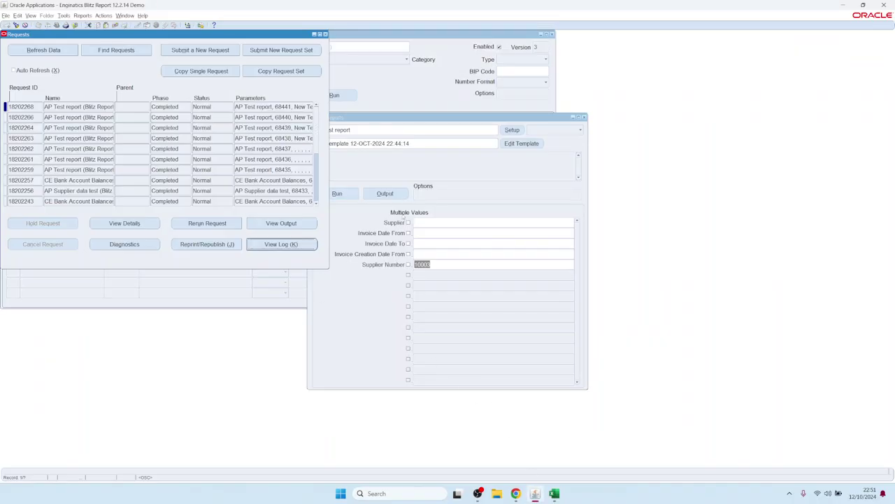
pyautogui.click(404, 215)
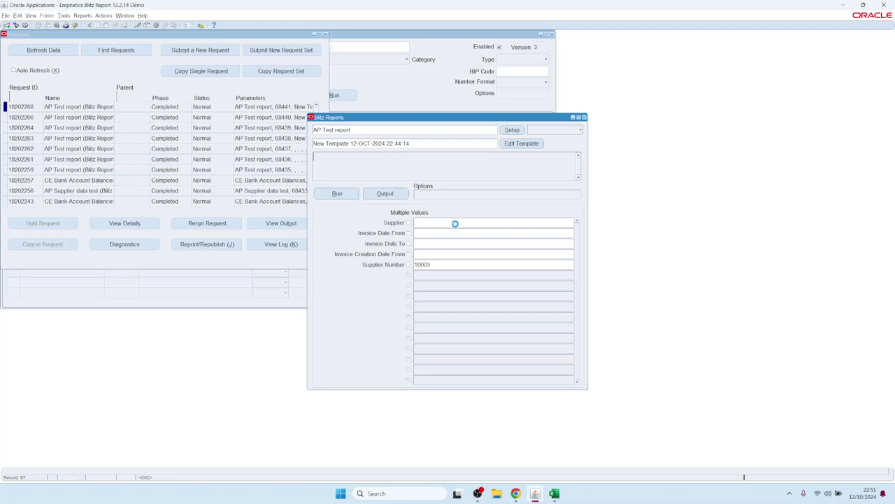
pyautogui.click(409, 264)
pyautogui.click(427, 264)
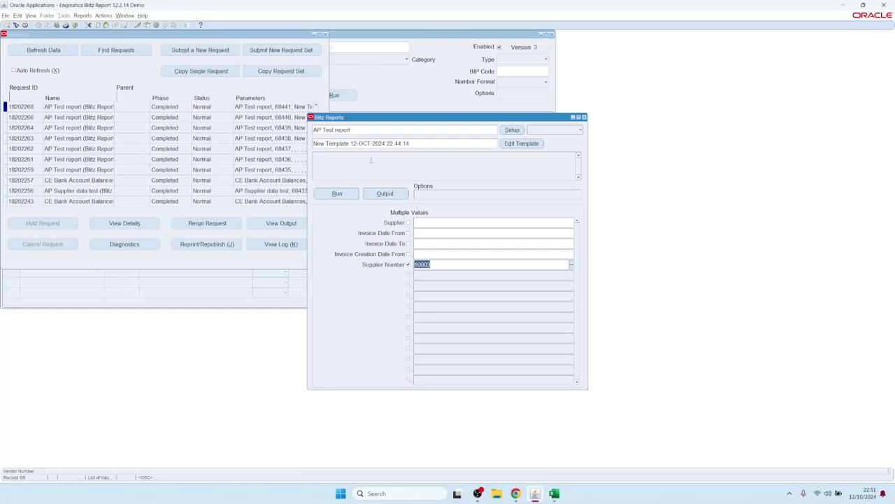
pyautogui.click(137, 25)
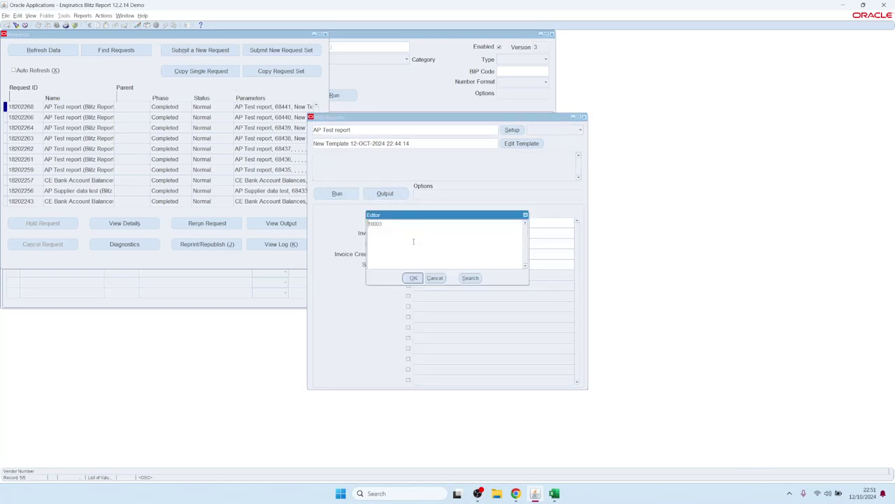
pyautogui.doubleClick(394, 227)
pyautogui.hotkey('ctrl', 'v')
pyautogui.click(412, 277)
# Run the report with the supplier number list and check the vendor number filter values and last row of the Excel output
pyautogui.click(353, 195)
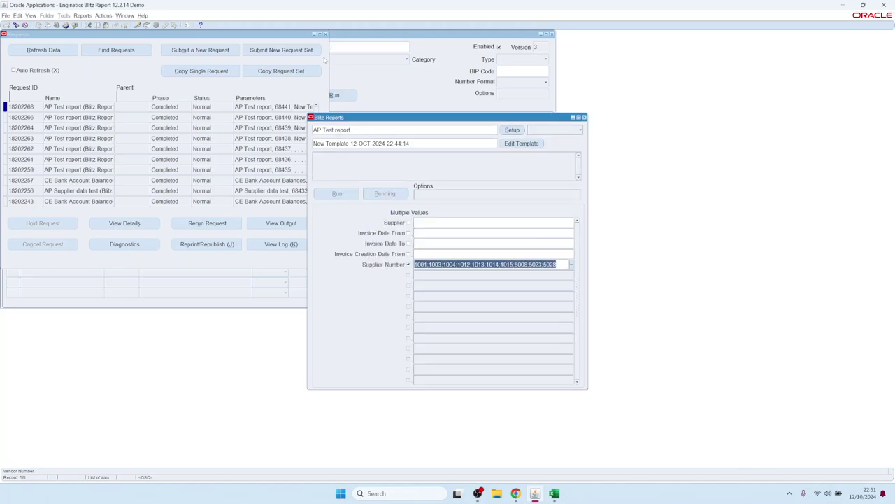
pyautogui.click(325, 33)
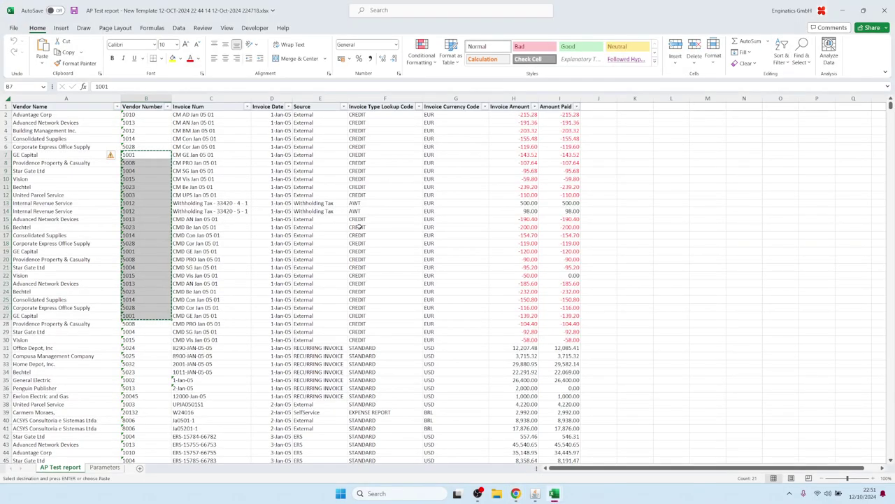
pyautogui.click(68, 195)
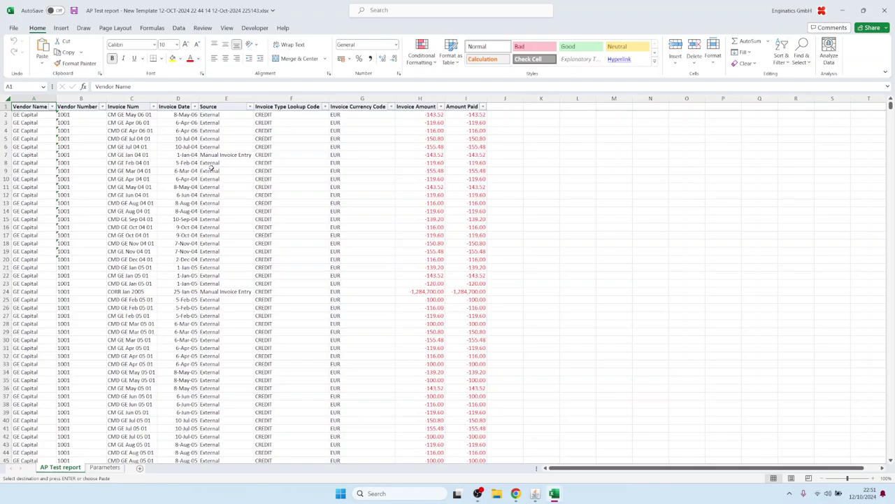
pyautogui.moveTo(35, 131); pyautogui.dragTo(17, 274)
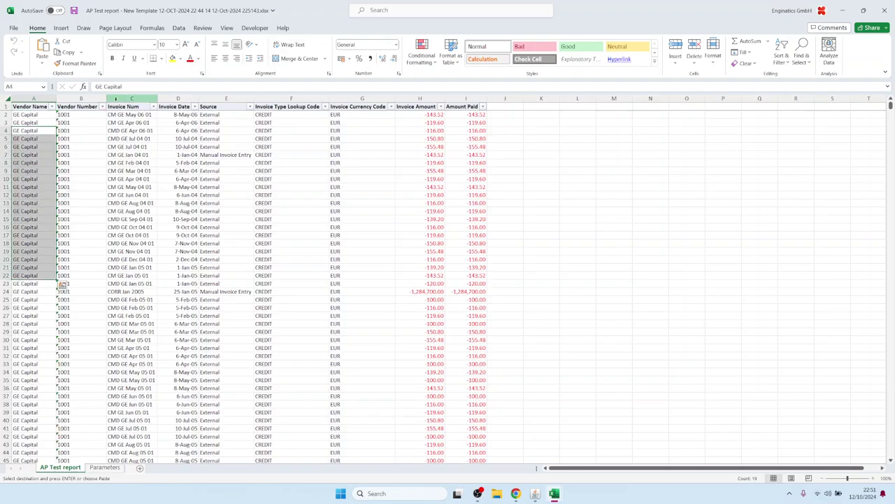
pyautogui.click(102, 106)
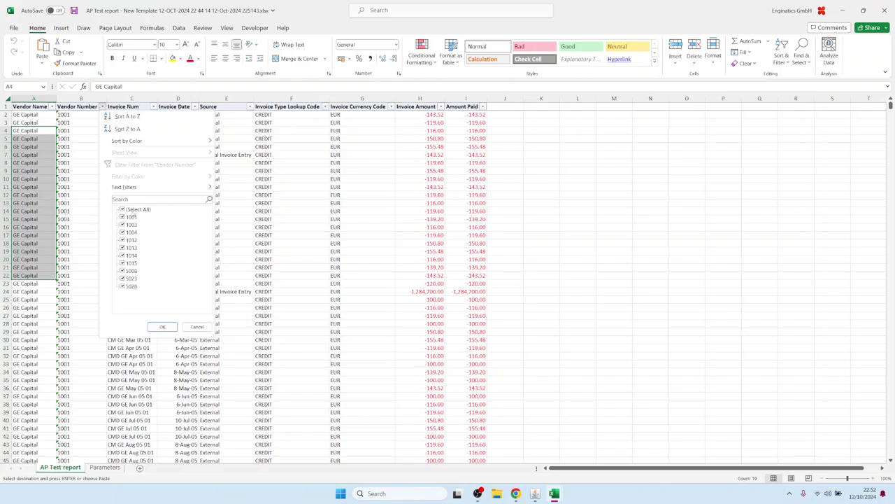
pyautogui.click(198, 326)
pyautogui.click(54, 307)
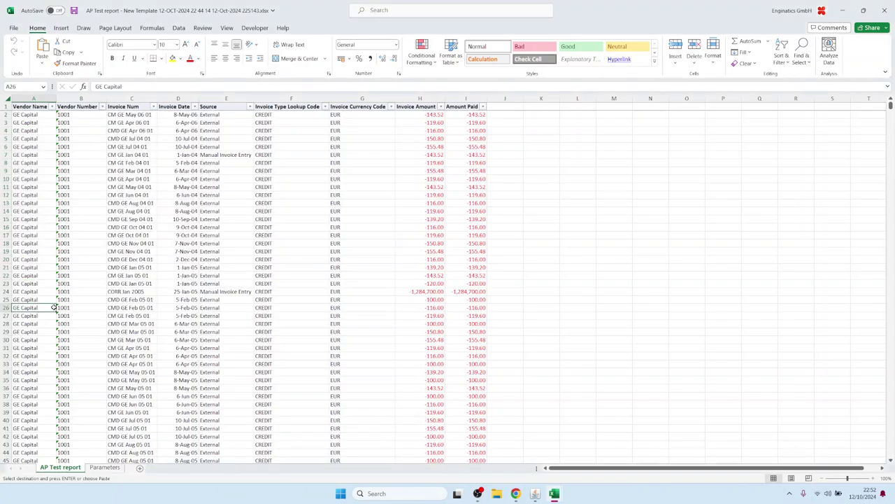
pyautogui.hotkey('ctrl', 'Down')
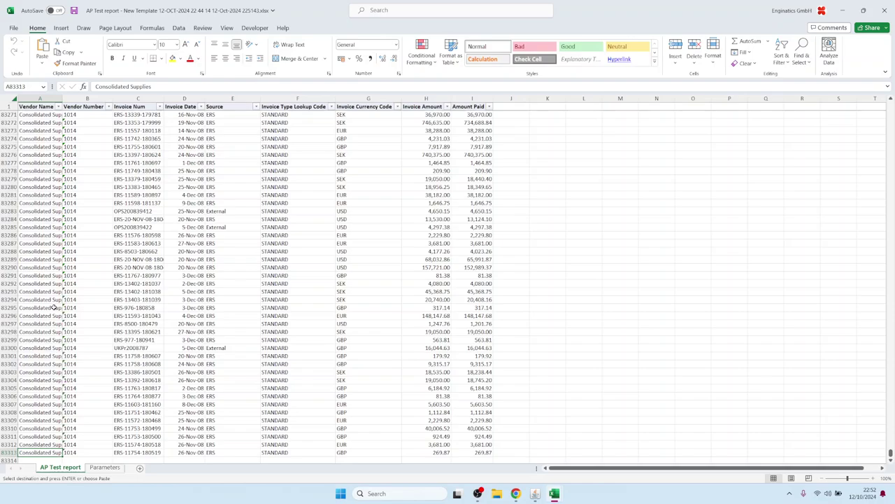
pyautogui.click(250, 196)
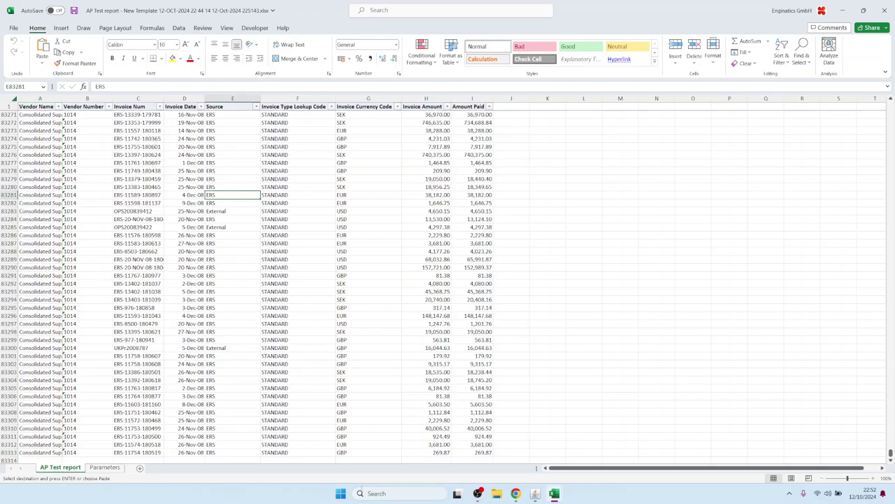
# Return to the report setup in Oracle Applications and examine the Supplier Number parameter's AP_SRS_VENDOR_NUMBER LOV query
pyautogui.moveTo(535, 493)
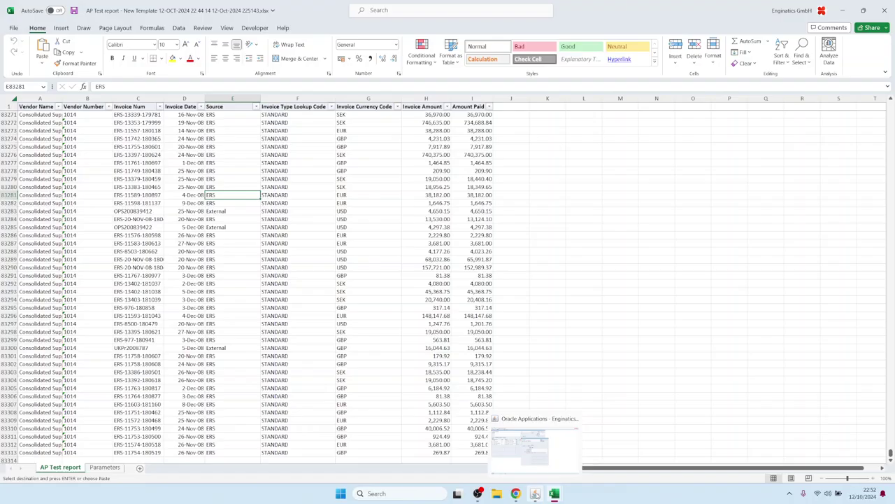
pyautogui.click(545, 448)
pyautogui.click(512, 130)
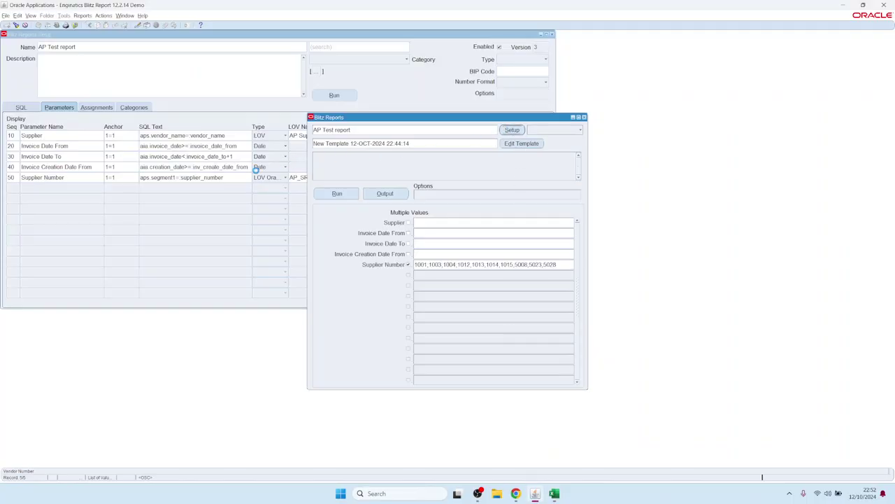
pyautogui.doubleClick(382, 177)
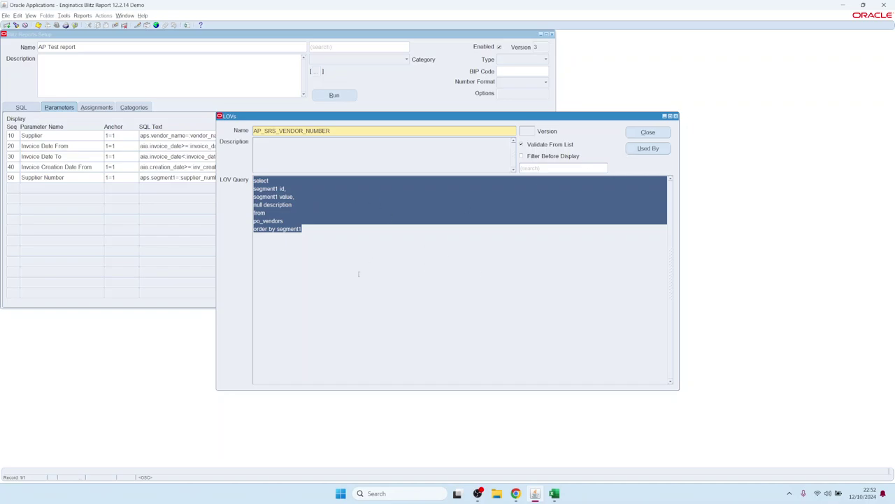
pyautogui.click(648, 132)
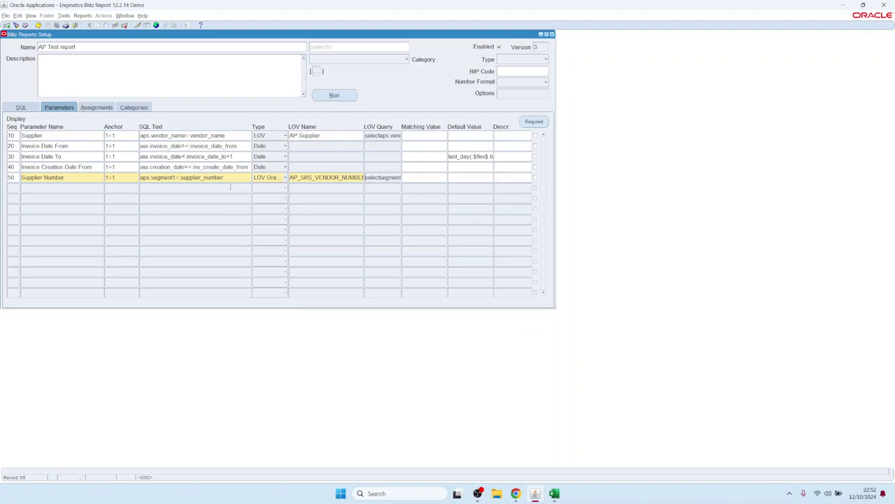
# Change the Supplier Number parameter's type to LOV custom, replace null with vendor_name as the query's description column, and save
pyautogui.click(278, 178)
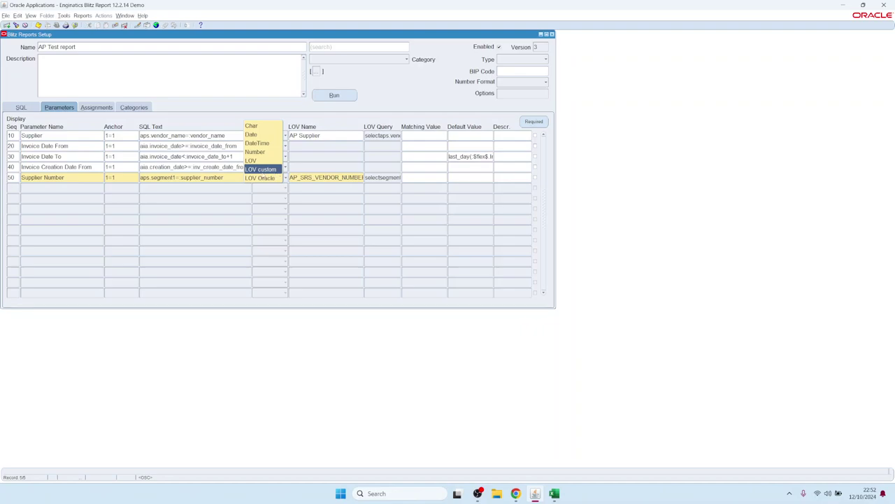
pyautogui.click(268, 170)
pyautogui.doubleClick(384, 177)
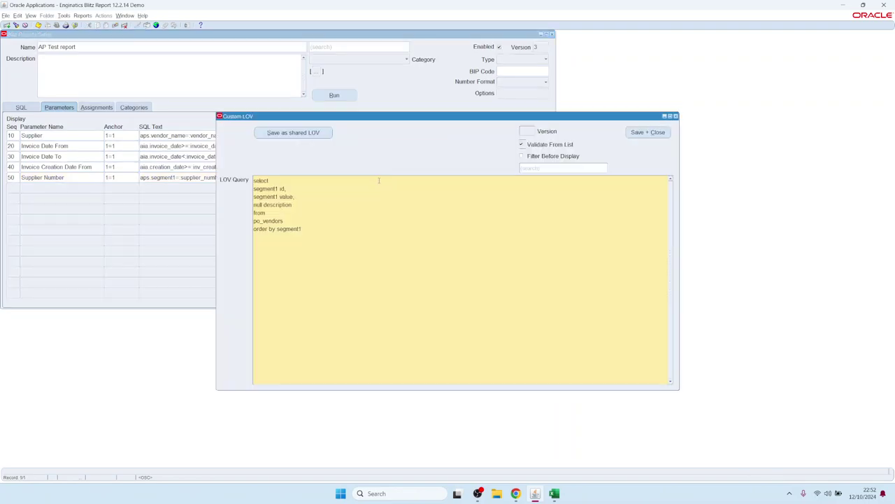
pyautogui.hotkey('ctrl', 'a')
pyautogui.click(260, 205)
pyautogui.doubleClick(260, 205)
pyautogui.write('vendor_name')
pyautogui.click(648, 131)
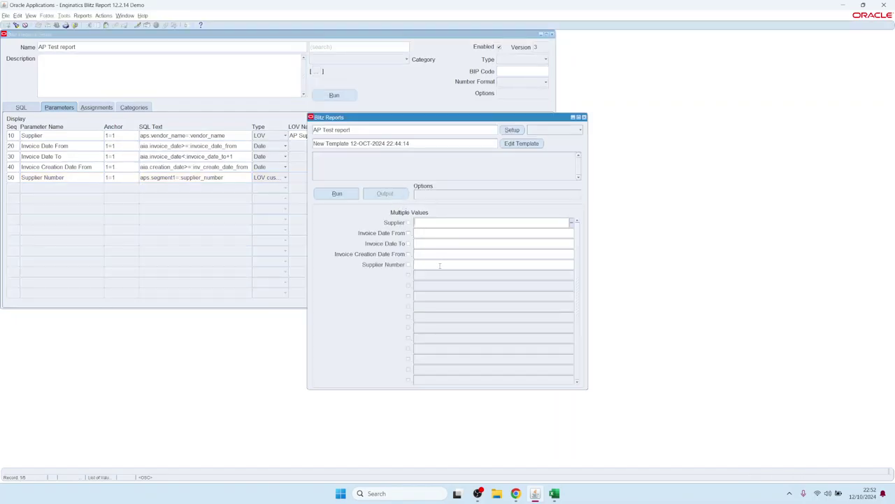
# Check the descriptions in the Supplier Number list of values in the report run form and pick one supplier number
pyautogui.click(440, 265)
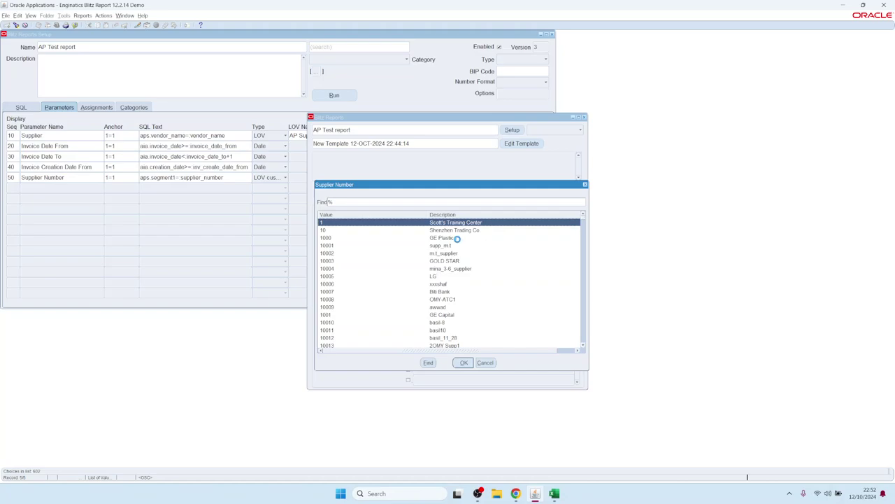
pyautogui.scroll(-10, 457, 238)
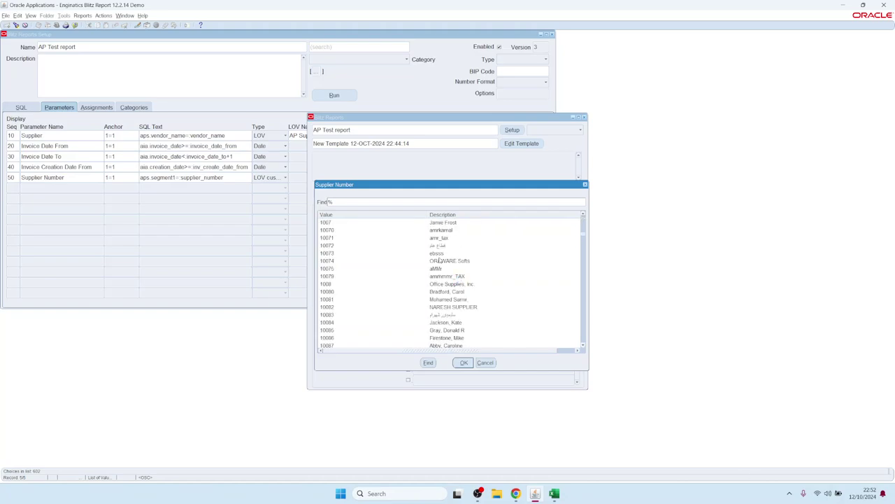
pyautogui.click(441, 277)
pyautogui.scroll(5, 490, 300)
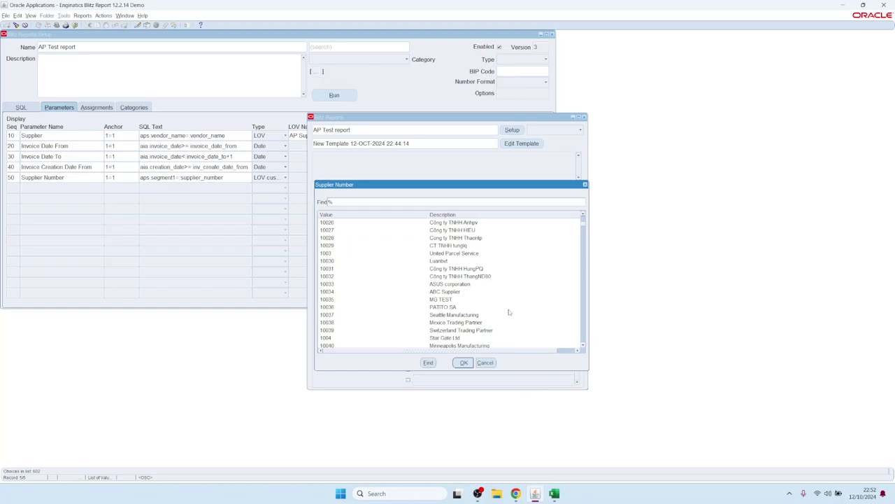
pyautogui.click(464, 362)
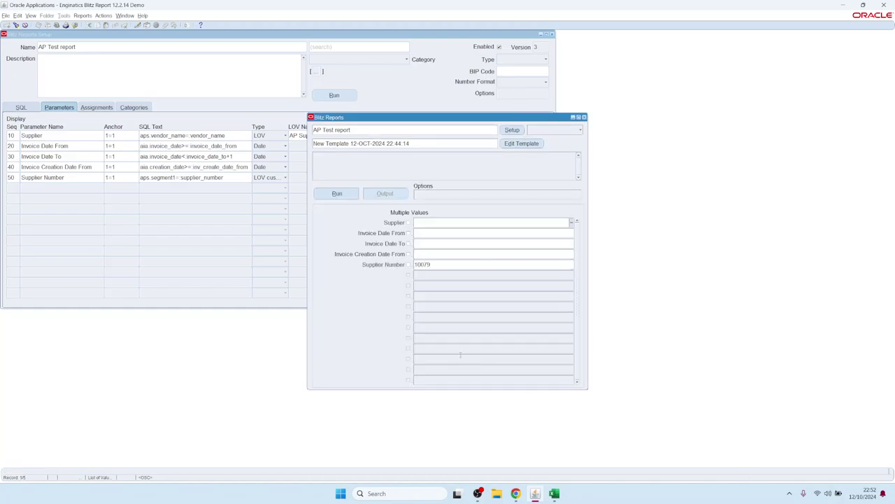
# Convert the Supplier Number parameter's custom LOV into a shared LOV named Test Supplier Number LOV and save it
pyautogui.click(512, 130)
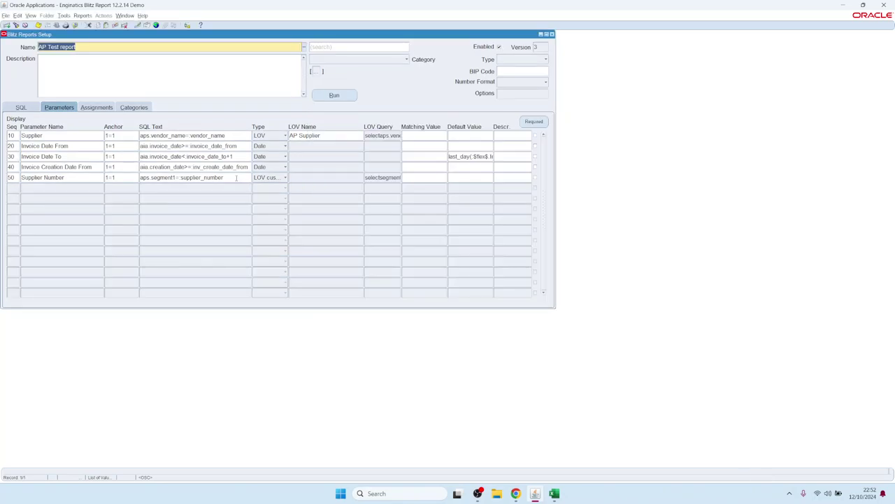
pyautogui.doubleClick(388, 177)
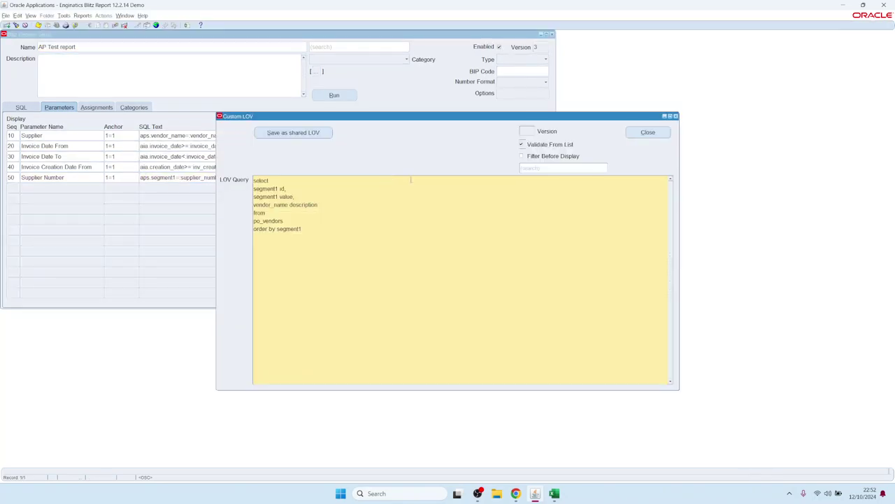
pyautogui.click(648, 132)
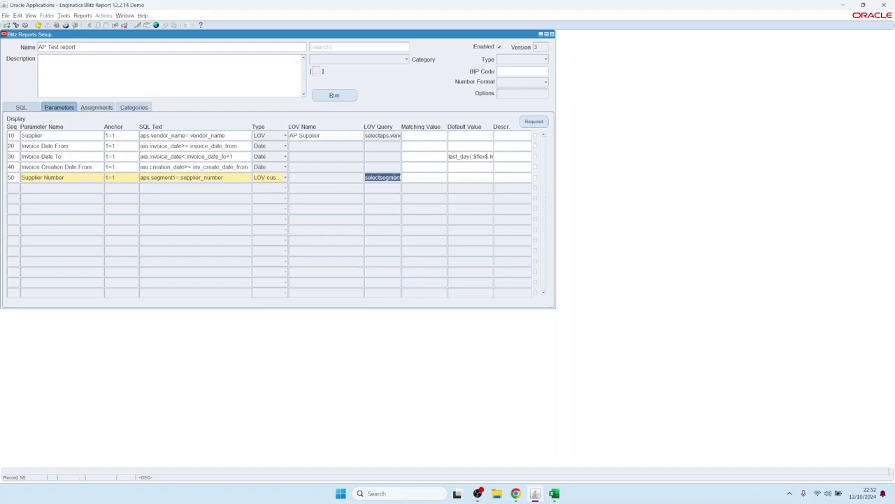
pyautogui.doubleClick(384, 177)
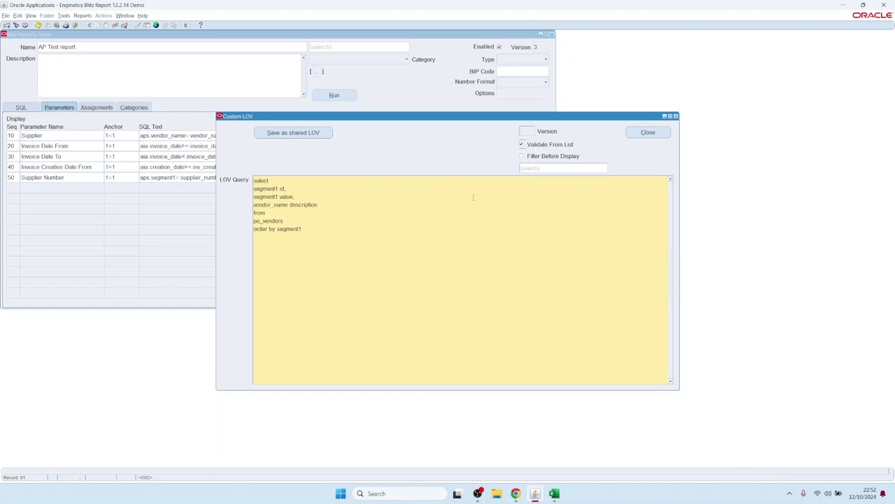
pyautogui.click(301, 133)
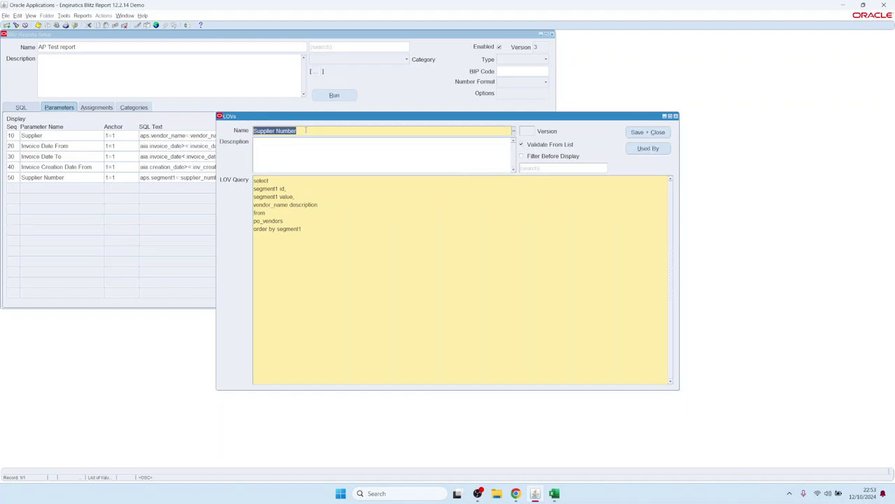
pyautogui.click(306, 130)
pyautogui.press('Home')
pyautogui.write('Tes')
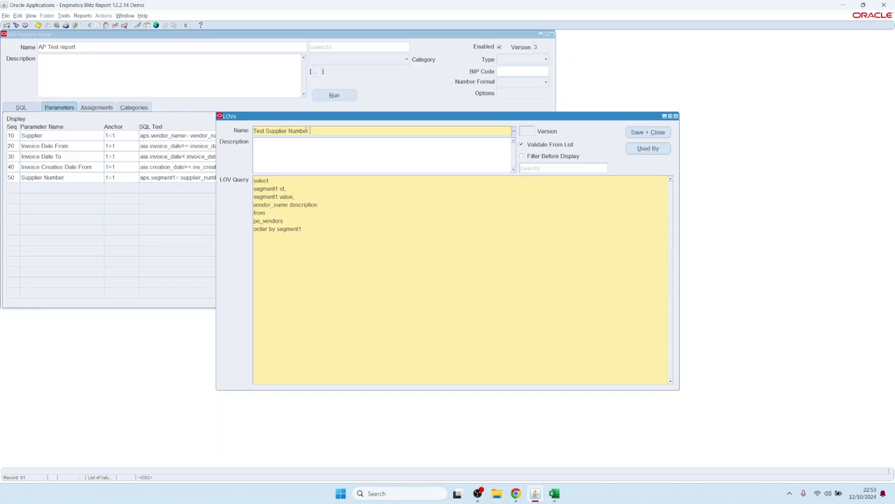
pyautogui.write('LOV')
pyautogui.click(648, 133)
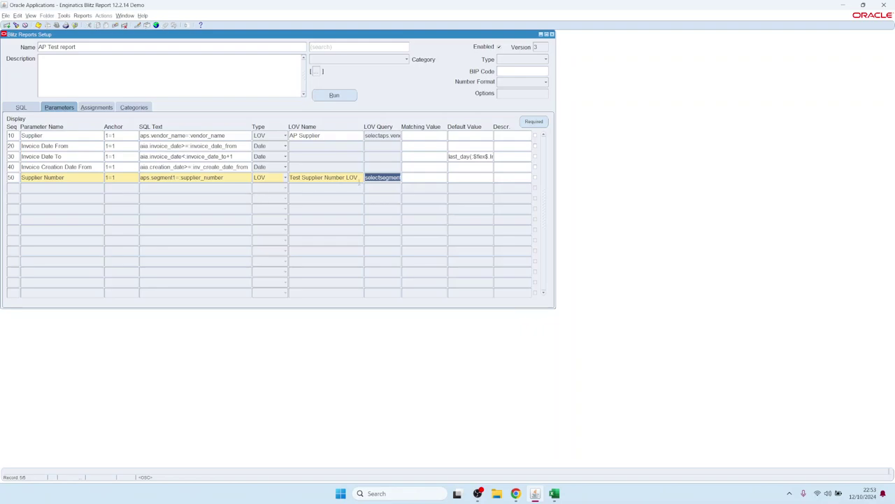
pyautogui.click(358, 177)
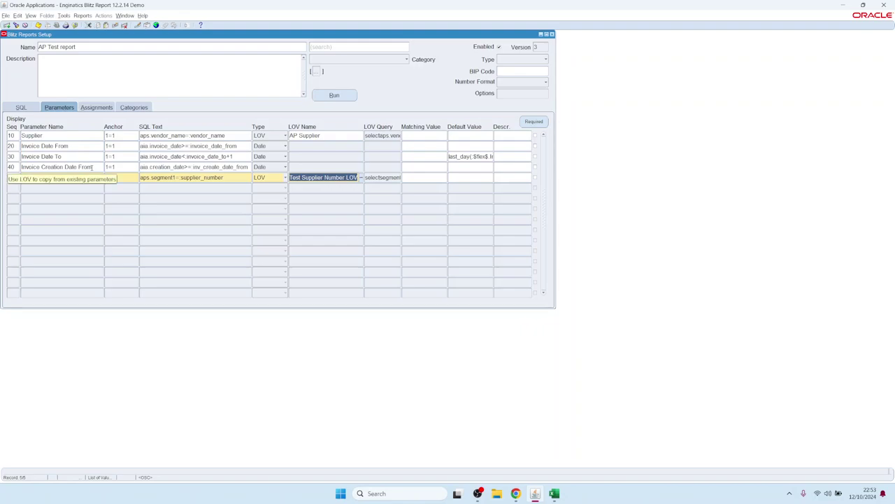
# Add an Include assignment for the AP Test report at Application level with the value Payables
pyautogui.click(100, 109)
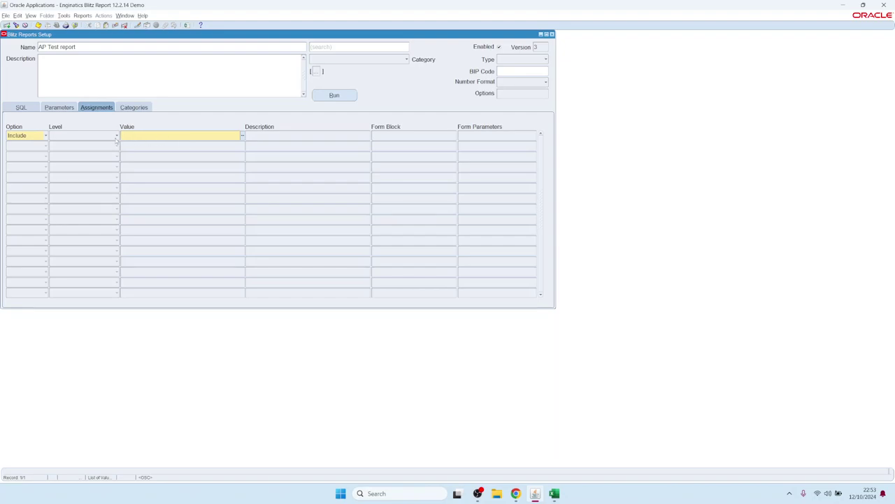
pyautogui.click(116, 137)
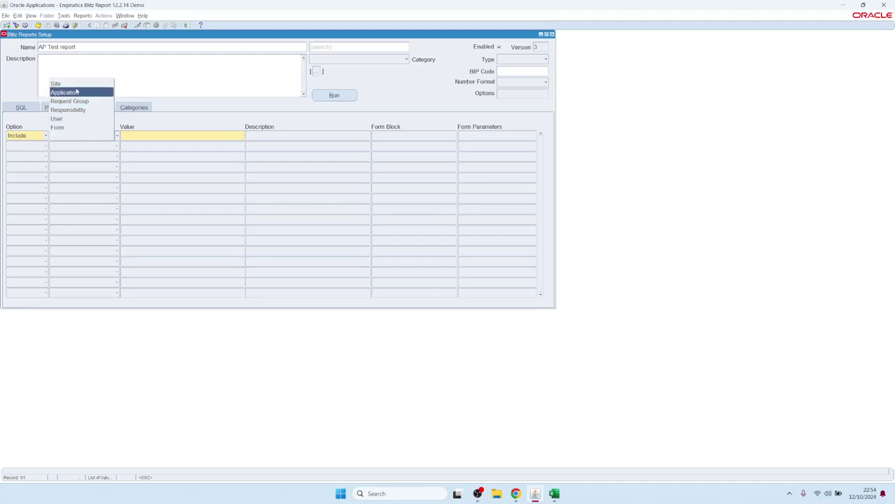
pyautogui.click(217, 137)
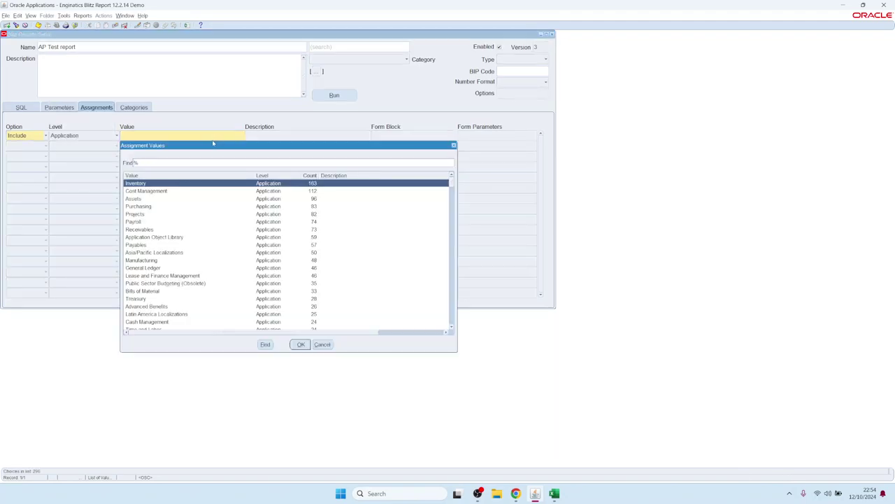
pyautogui.write('pa')
pyautogui.press('Down')
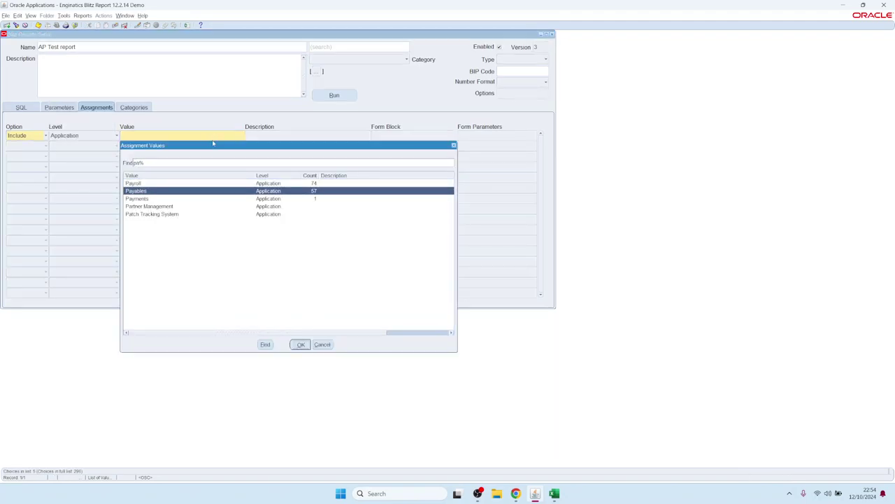
pyautogui.press('Return')
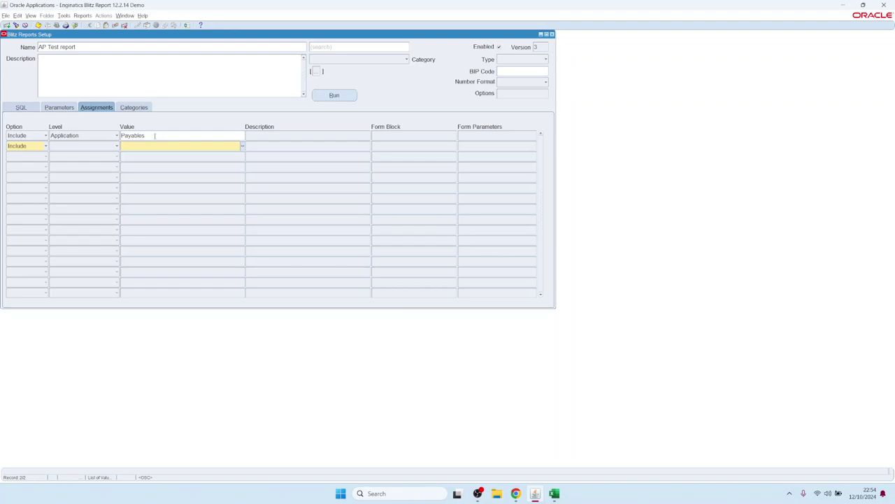
# Add an Include assignment at Form level for APXINWKB (Invoice Workbench) and save the report's assignments
pyautogui.click(116, 145)
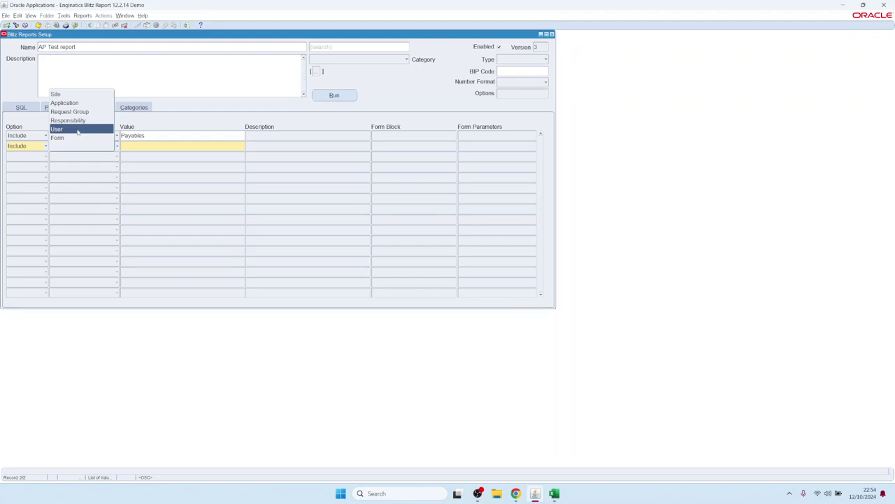
pyautogui.click(160, 139)
pyautogui.click(27, 147)
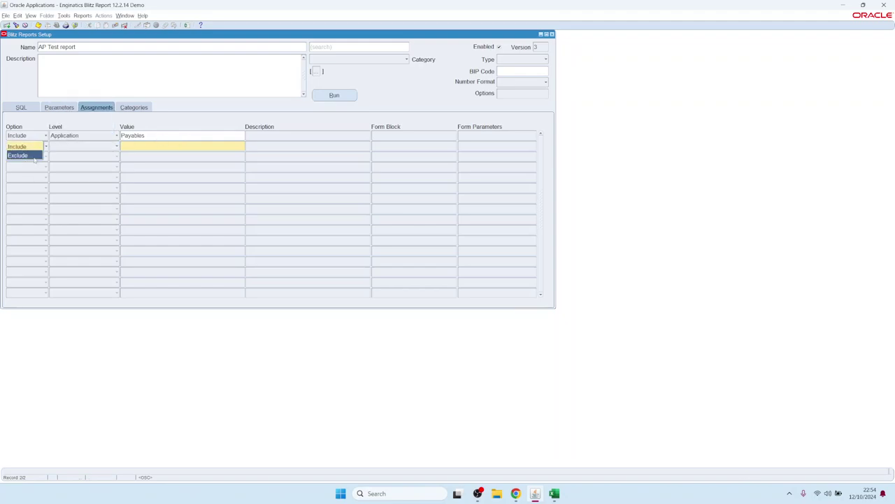
pyautogui.click(103, 145)
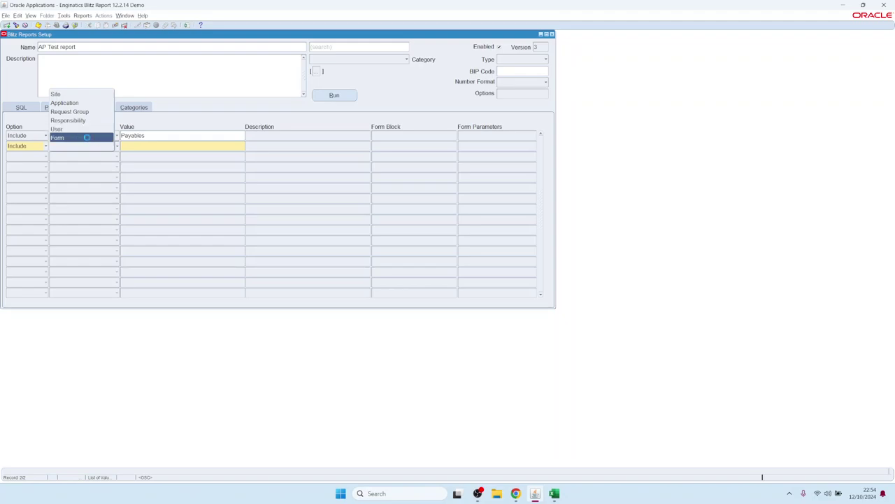
pyautogui.click(88, 138)
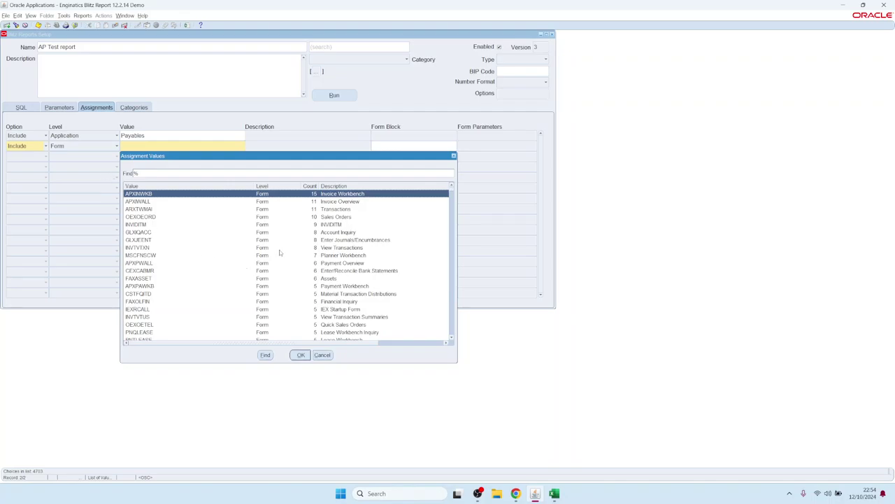
pyautogui.click(188, 263)
pyautogui.click(342, 195)
pyautogui.doubleClick(331, 195)
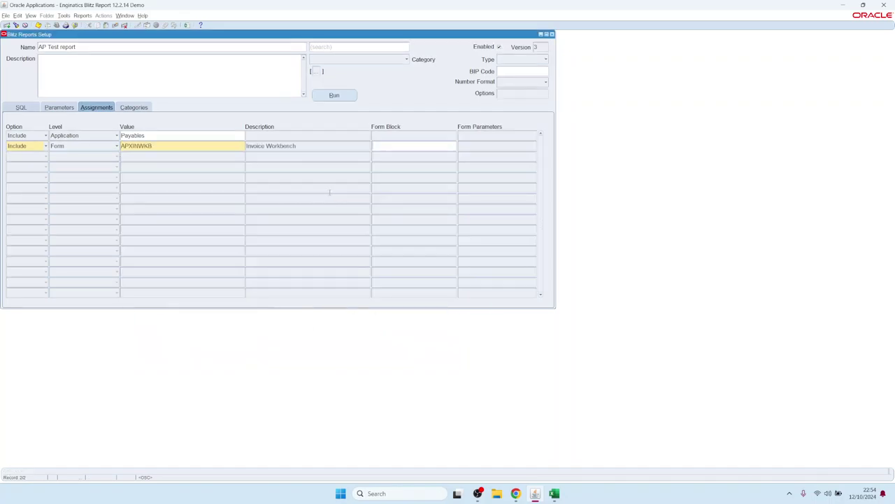
pyautogui.hotkey('ctrl', 's')
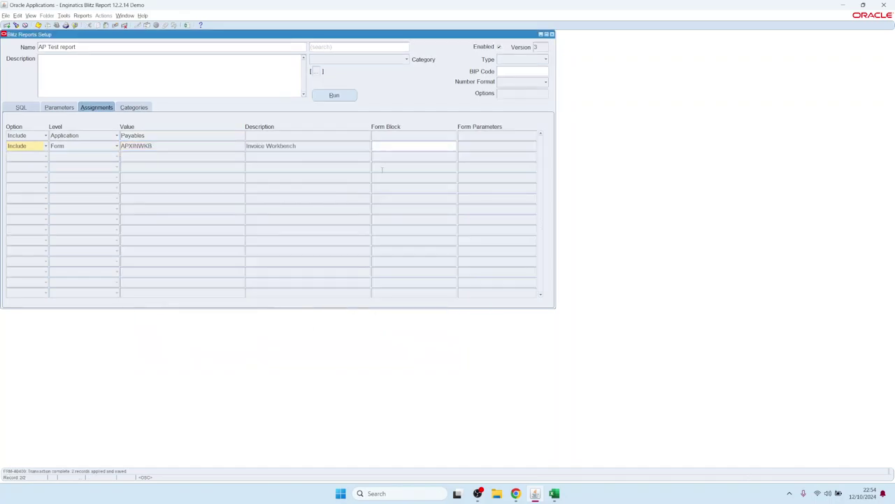
# Close the report setup and switch to the Payables, Vision Operations (USA) responsibility
pyautogui.press('F4')
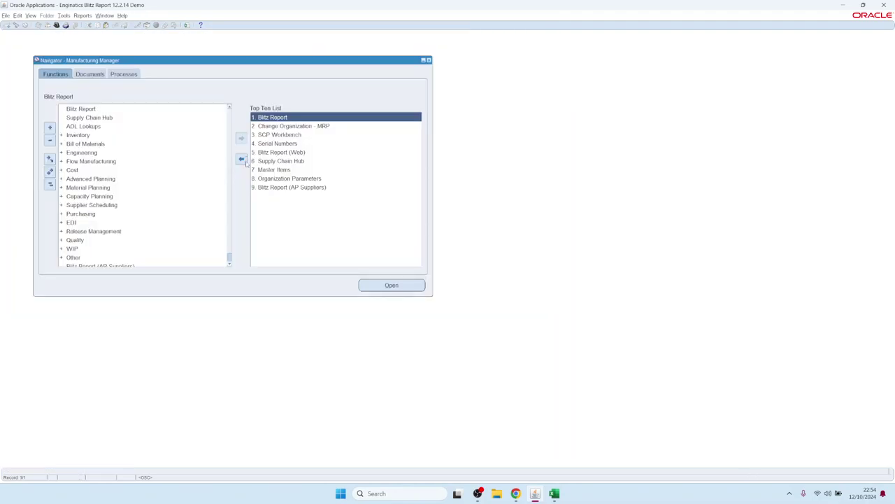
pyautogui.hotkey('alt', 'f')
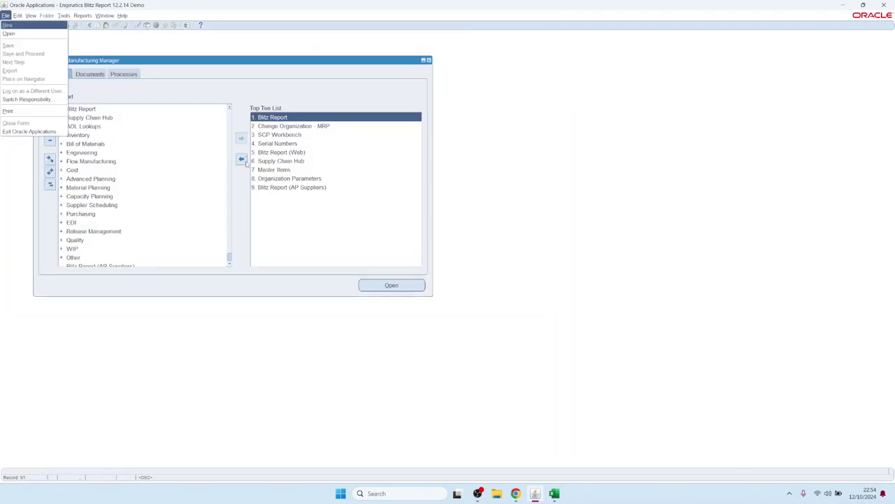
pyautogui.write('w')
pyautogui.write('m%')
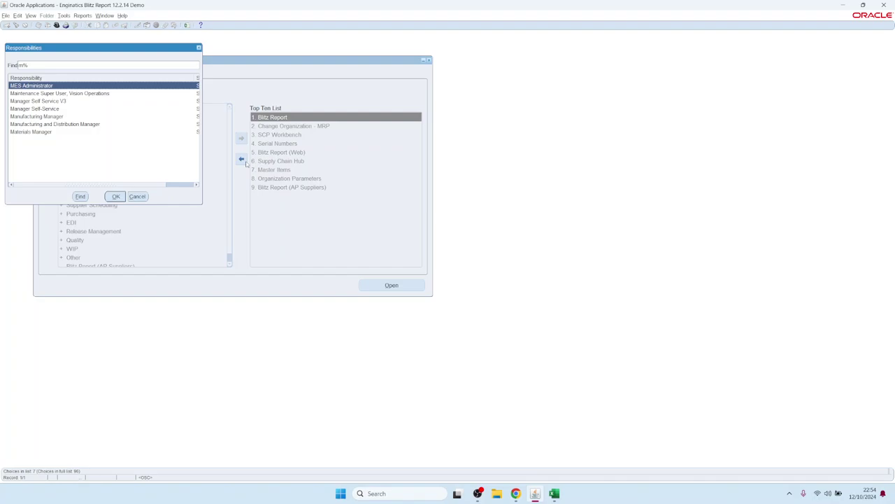
pyautogui.press('BackSpace')
pyautogui.write('pay')
pyautogui.press('Down')
pyautogui.press('Down')
pyautogui.press('Down')
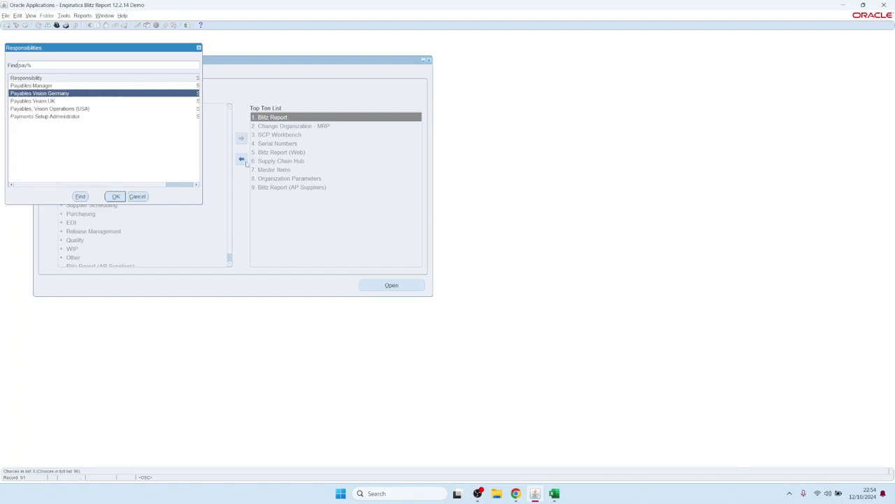
pyautogui.press('Return')
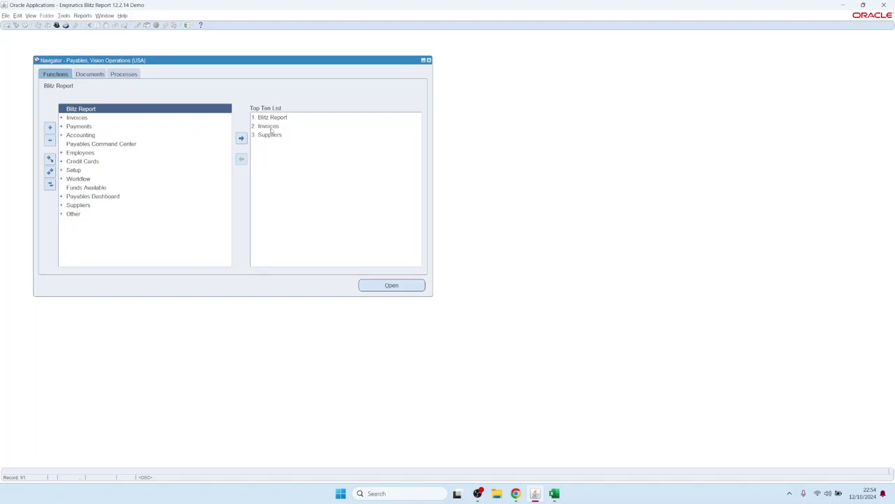
# Open Invoices and find the invoices with a start date of 01-JAN-2005
pyautogui.click(269, 126)
pyautogui.doubleClick(267, 126)
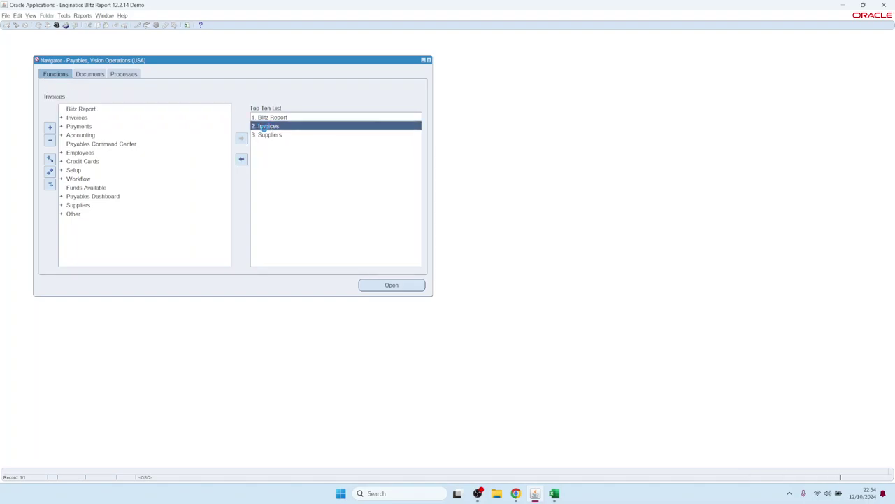
pyautogui.click(139, 150)
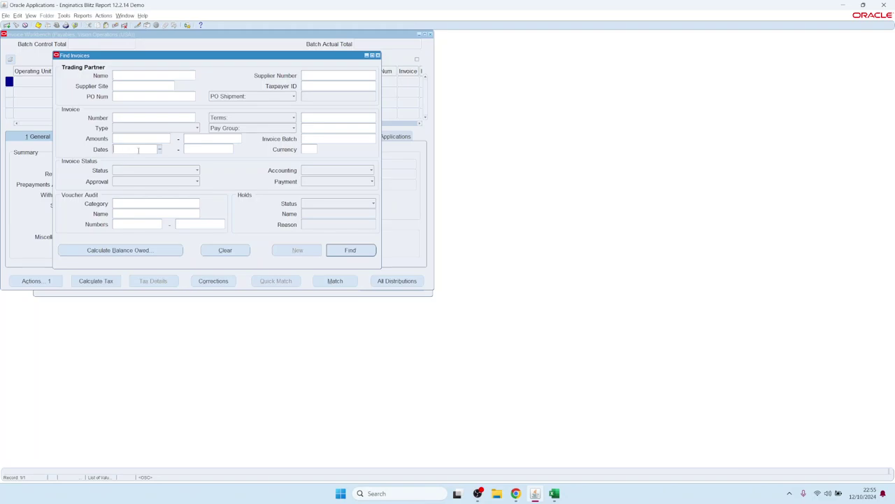
pyautogui.write('1JAN05')
pyautogui.press('Tab')
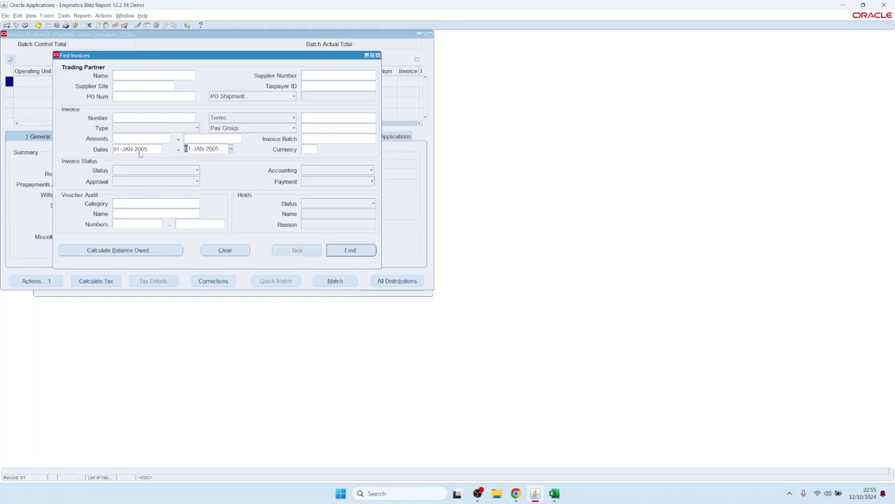
pyautogui.press('Return')
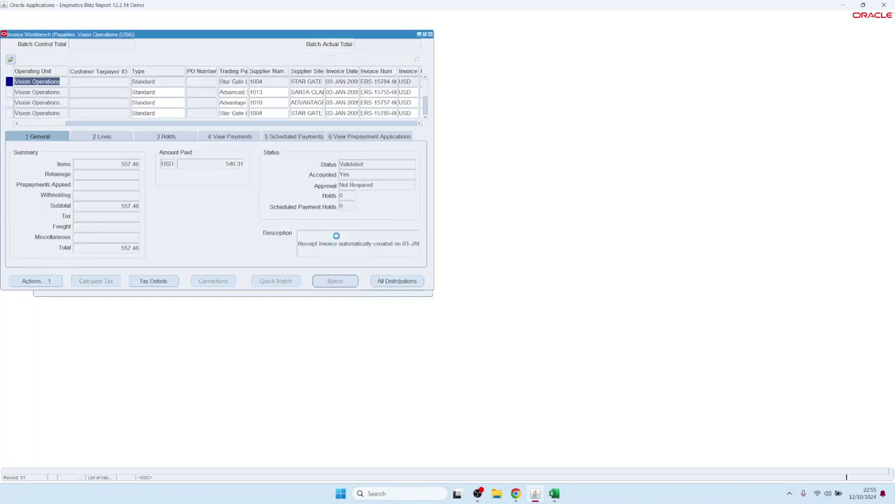
# Select the third invoice in the Invoice Workbench and open AP Test report through Blitz Report
pyautogui.click(295, 93)
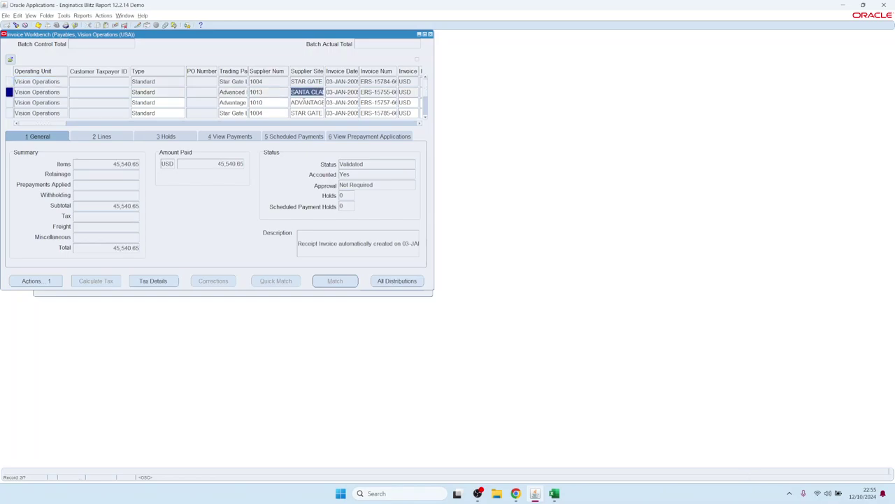
pyautogui.press('Down')
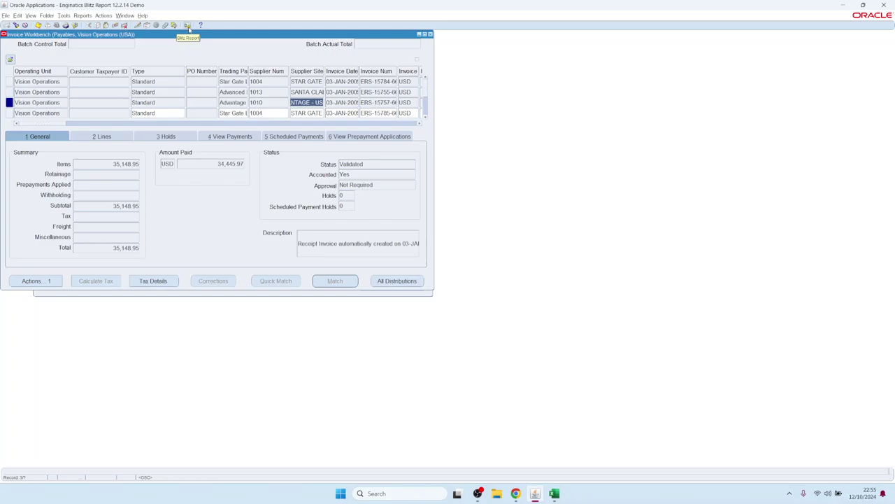
pyautogui.click(189, 27)
pyautogui.click(189, 27)
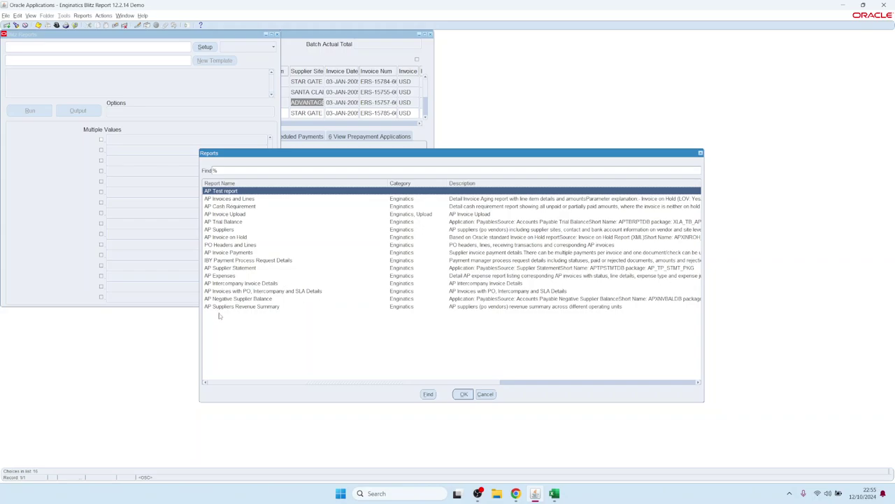
pyautogui.doubleClick(217, 194)
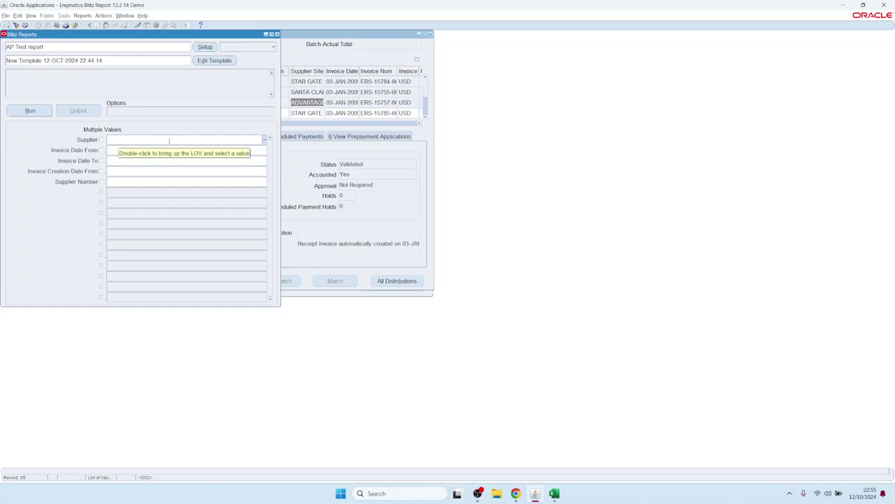
# Return to the Invoice Workbench and examine the block and field name behind the selected invoice's supplier site
pyautogui.click(292, 51)
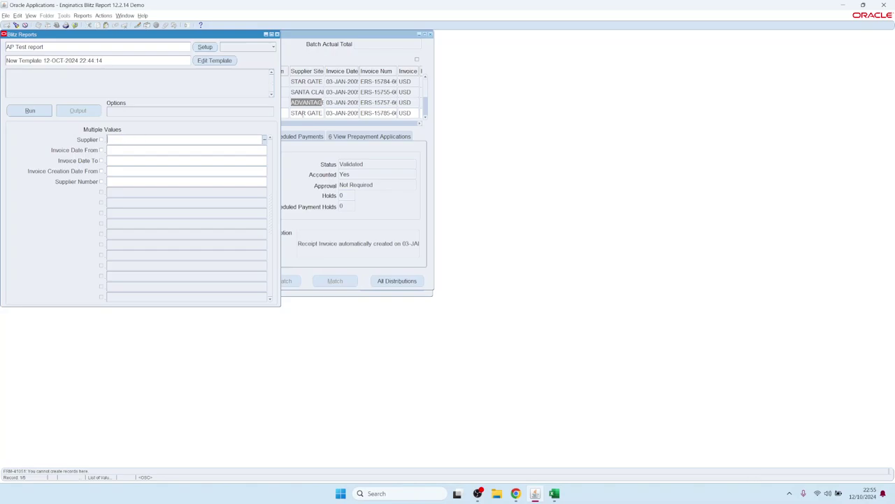
pyautogui.click(143, 16)
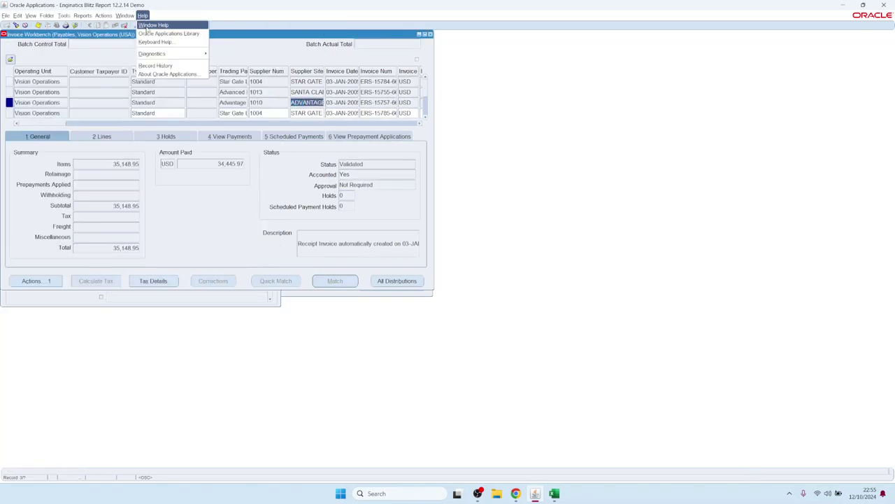
pyautogui.moveTo(160, 54)
pyautogui.click(231, 62)
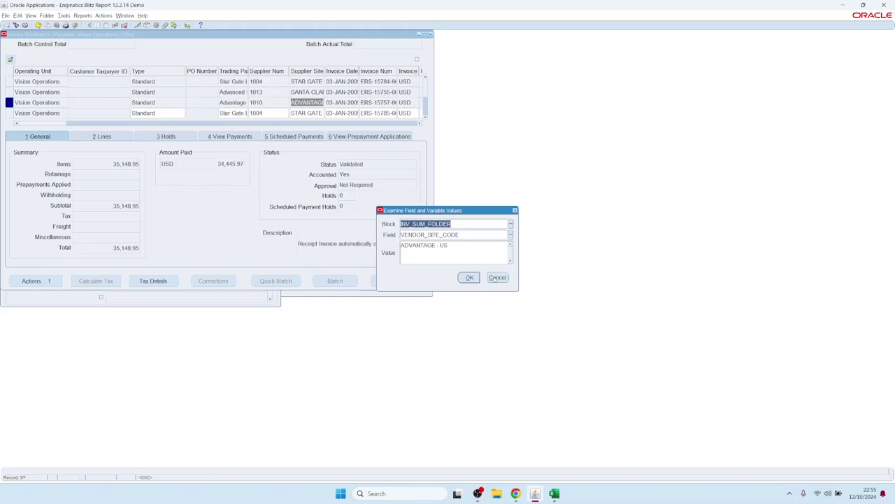
# Close the supplier site details and examine the block and field name behind the selected invoice's trading partner
pyautogui.click(470, 277)
pyautogui.hotkey('shift', 'Tab')
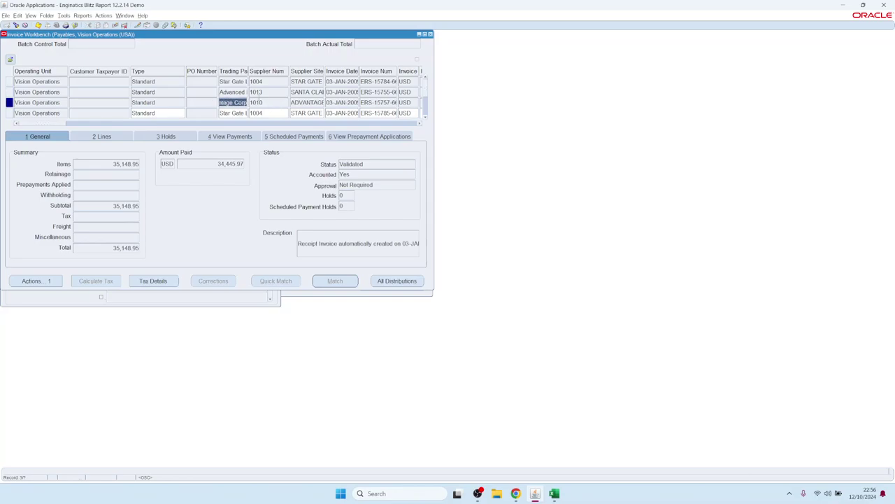
pyautogui.click(143, 15)
pyautogui.moveTo(169, 54)
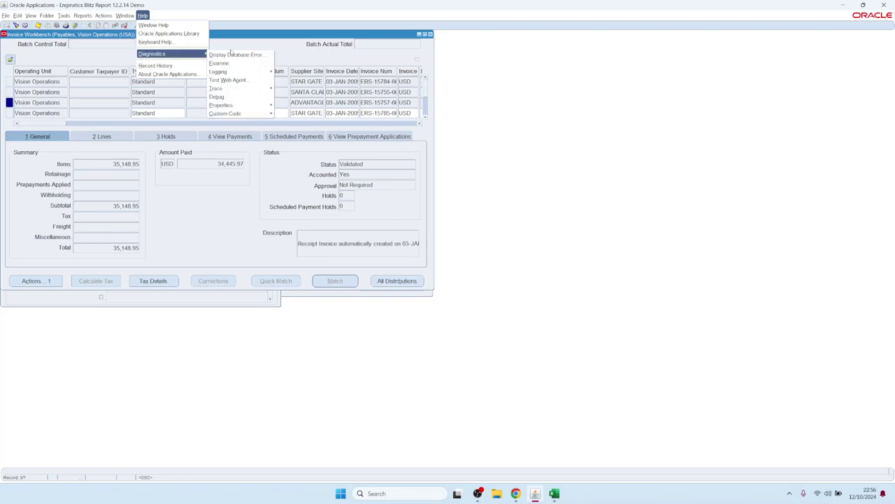
pyautogui.click(231, 63)
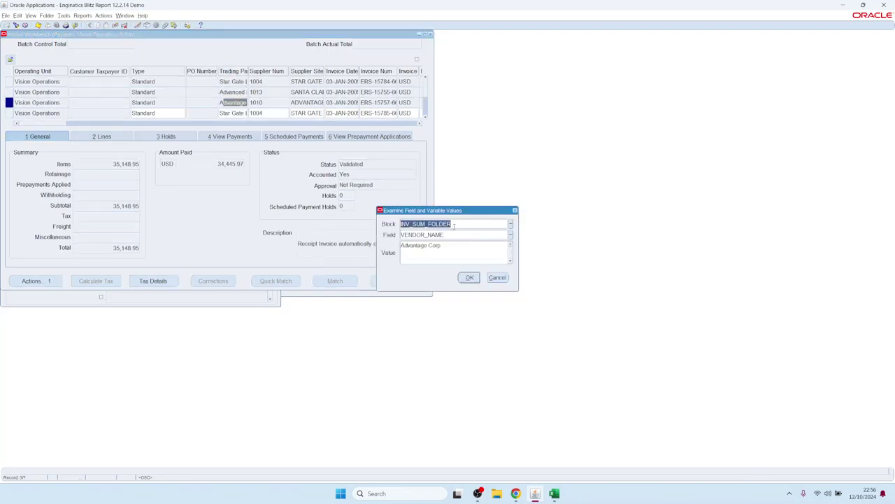
pyautogui.press('Tab')
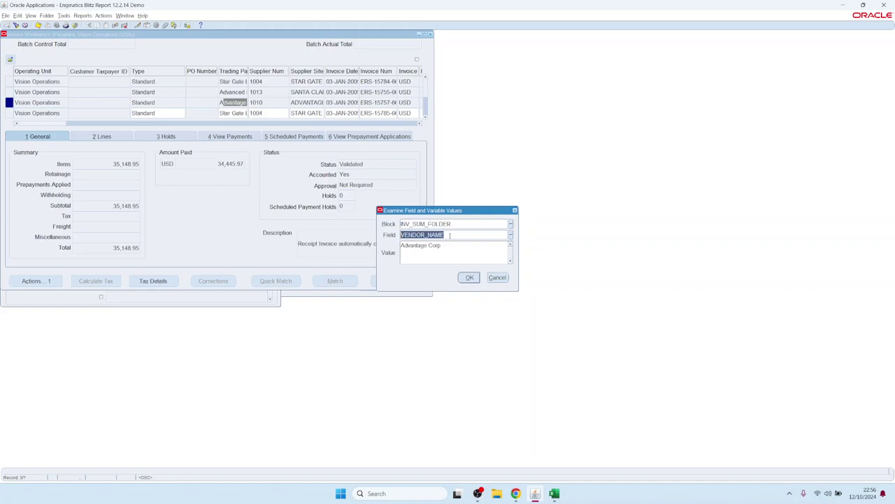
pyautogui.click(476, 278)
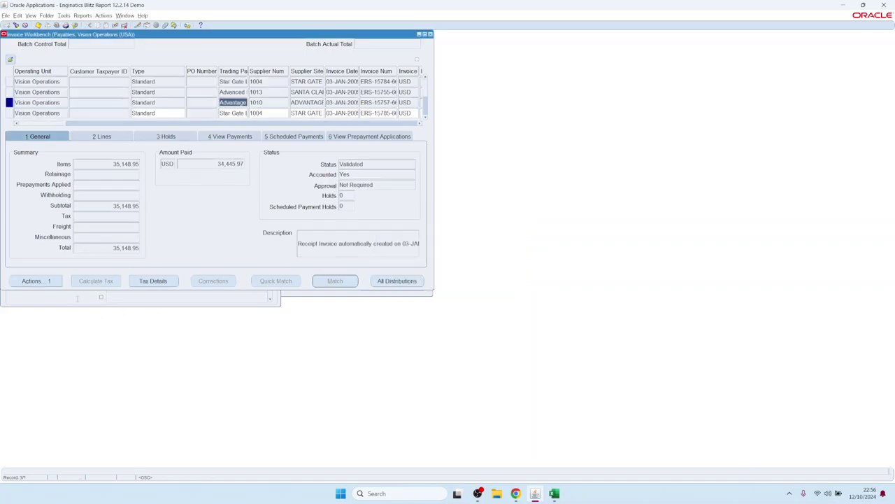
# In the AP Test report setup, map the Invoice Workbench assignment's Supplier form parameter to block INV_SUM_FOLDER, item VENDOR_NAME, and save it
pyautogui.click(204, 46)
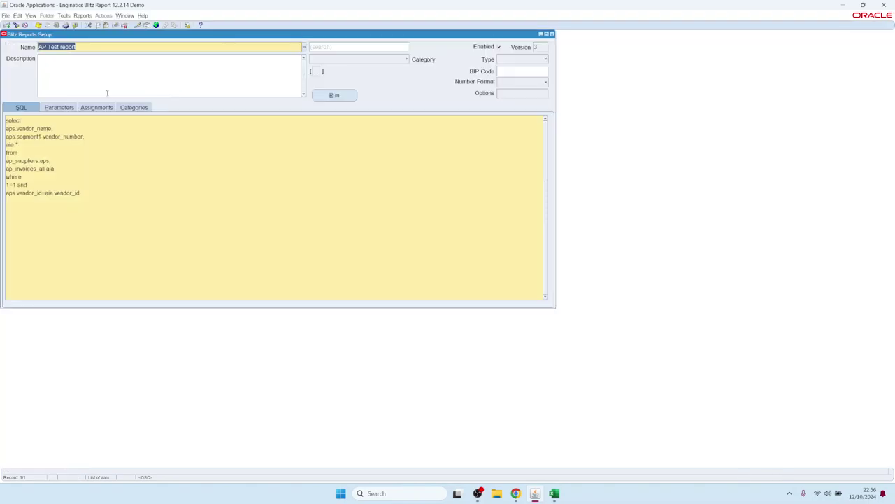
pyautogui.click(95, 107)
pyautogui.click(228, 146)
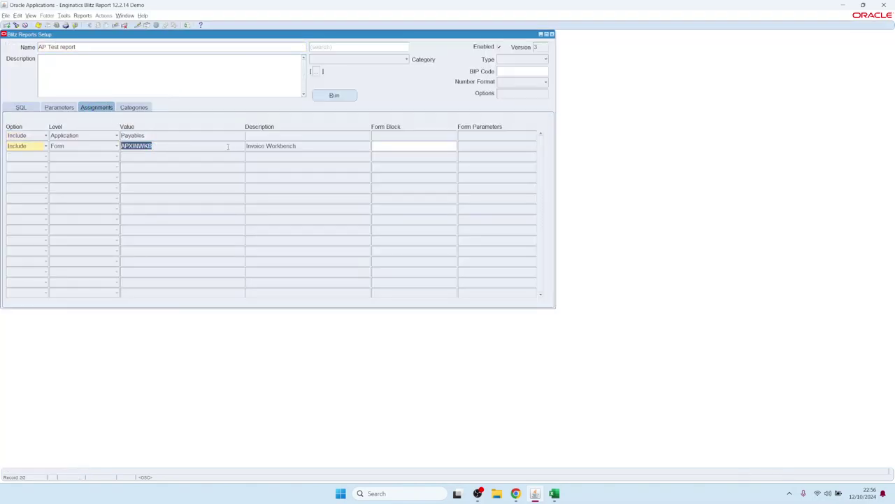
pyautogui.click(309, 147)
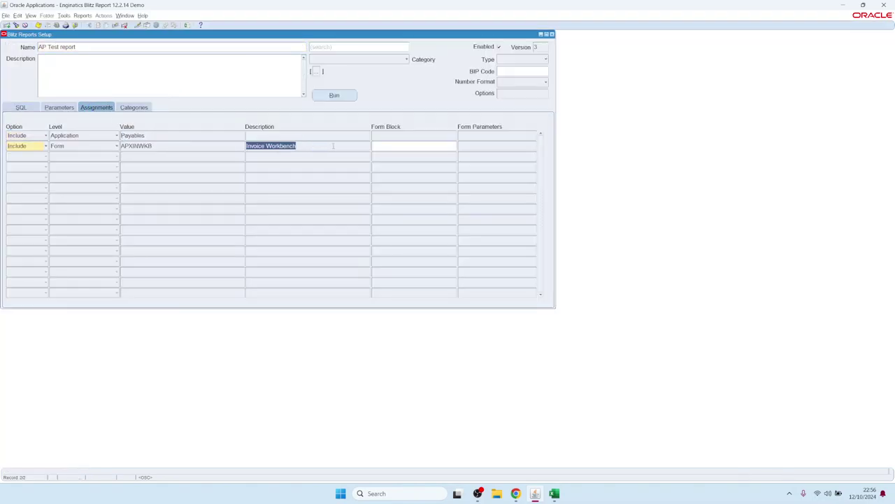
pyautogui.click(481, 145)
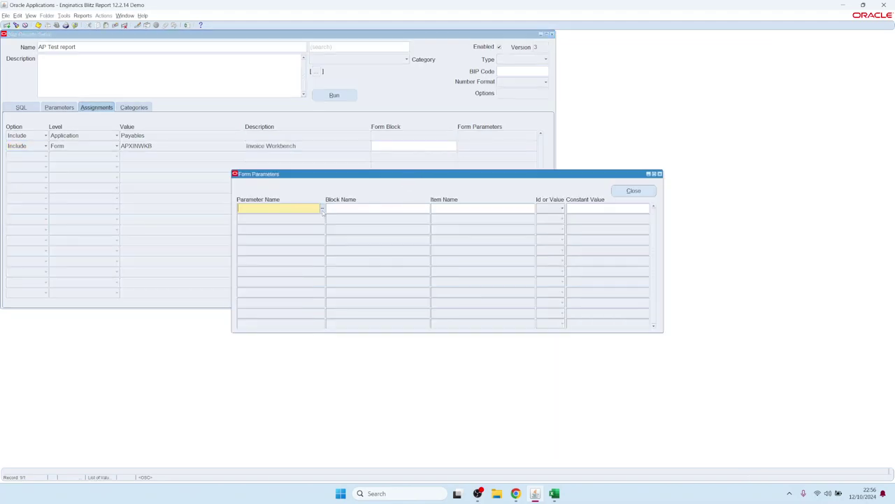
pyautogui.click(323, 209)
pyautogui.doubleClick(256, 258)
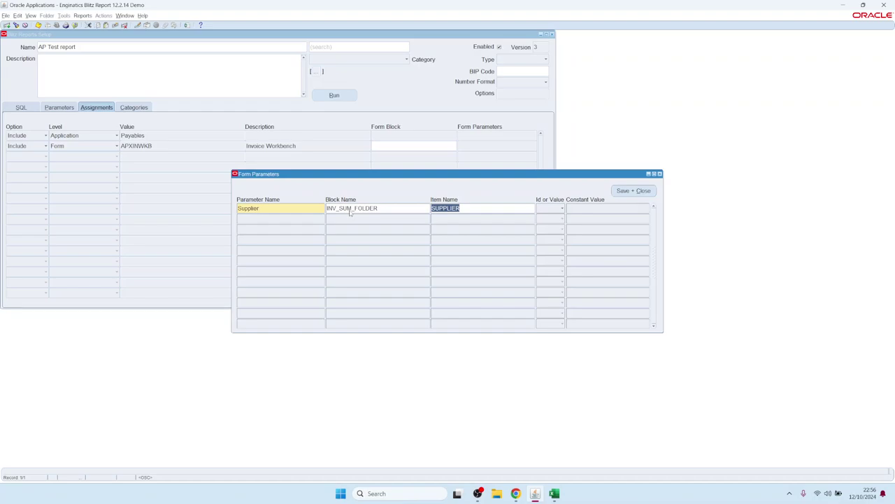
pyautogui.write('VENDOR_NAME')
pyautogui.click(633, 190)
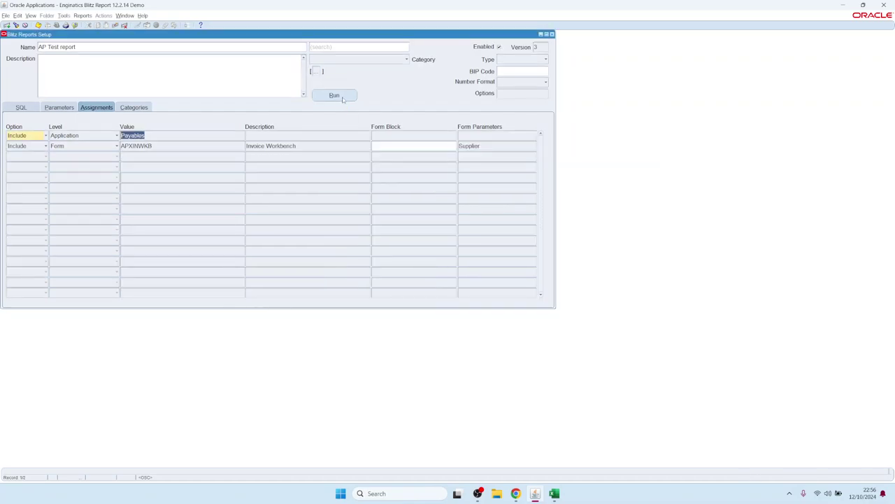
# Return to the Invoice Workbench, launch AP Test report for the selected invoice's supplier and run it to Excel
pyautogui.click(342, 99)
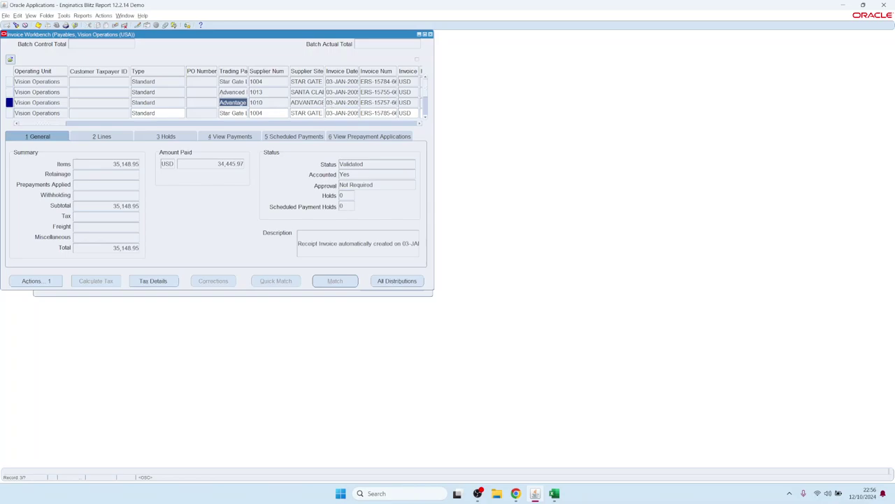
pyautogui.click(188, 25)
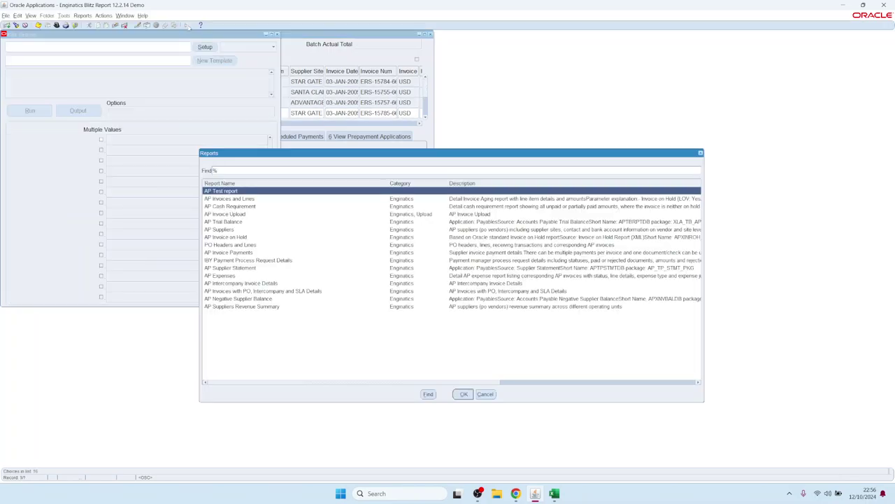
pyautogui.press('Return')
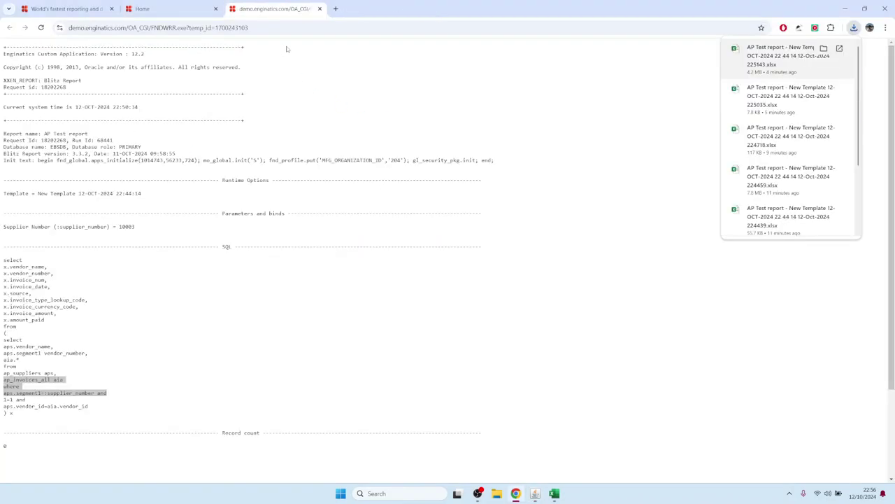
pyautogui.click(268, 187)
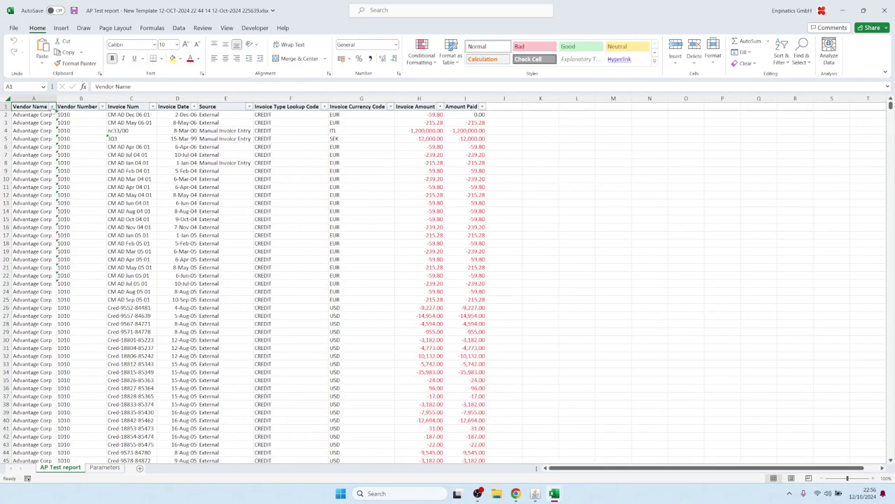
# Check which vendor names the Excel output contains using the Vendor Name filter
pyautogui.click(52, 106)
pyautogui.click(51, 106)
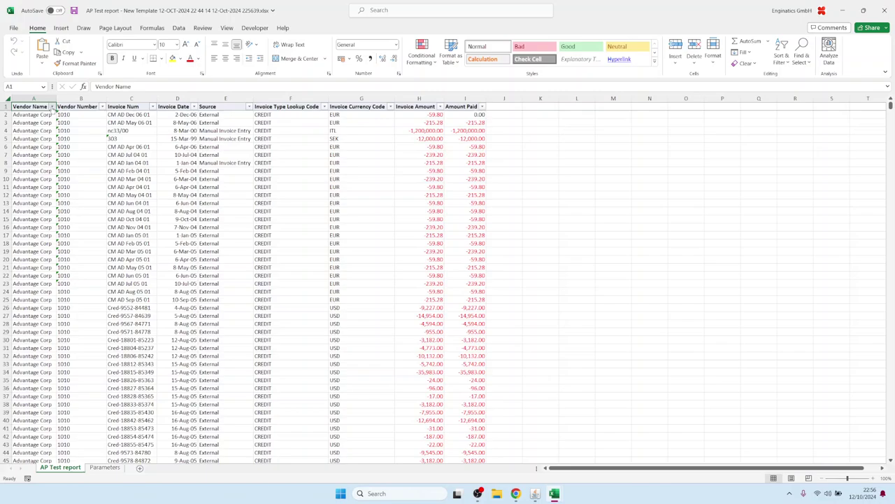
pyautogui.click(224, 251)
# Switch back to Oracle Applications and close the Blitz Reports and Invoice Workbench windows
pyautogui.moveTo(530, 493)
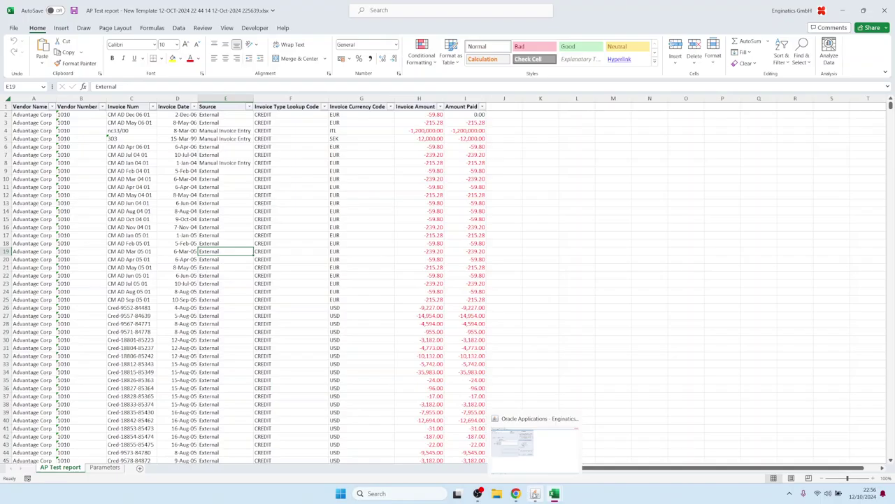
pyautogui.click(533, 494)
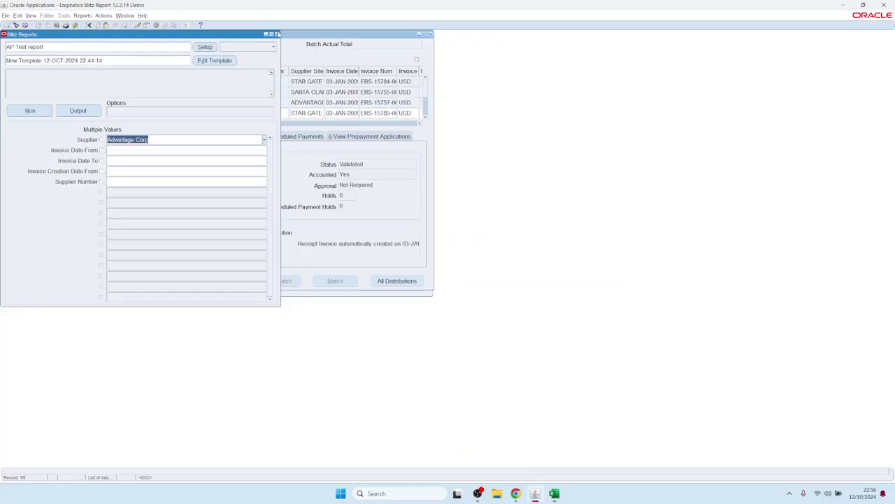
pyautogui.click(277, 34)
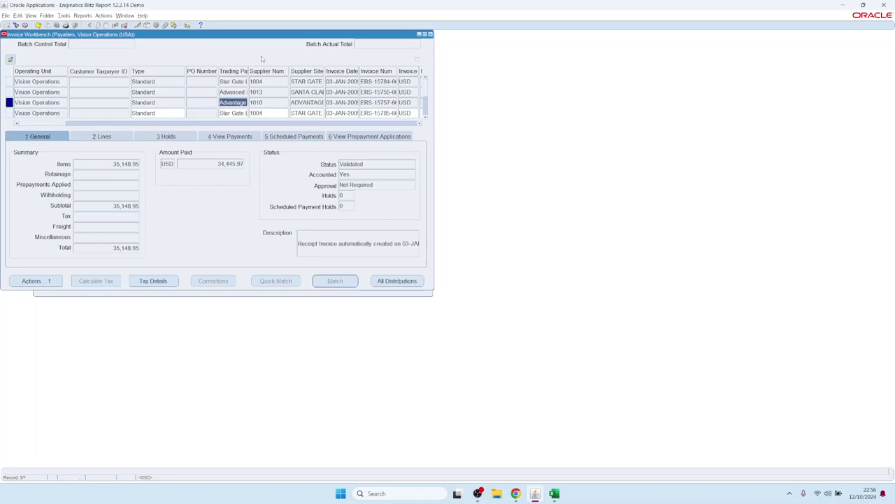
pyautogui.press('F4')
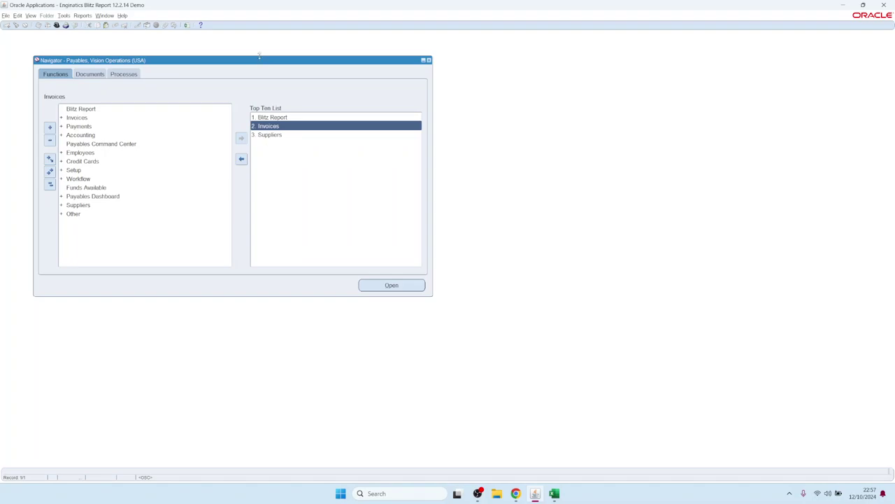
# Open AP Test report's parameter setup from Blitz Report, view the anchors available for the Supplier parameter, and close the setup
pyautogui.click(274, 118)
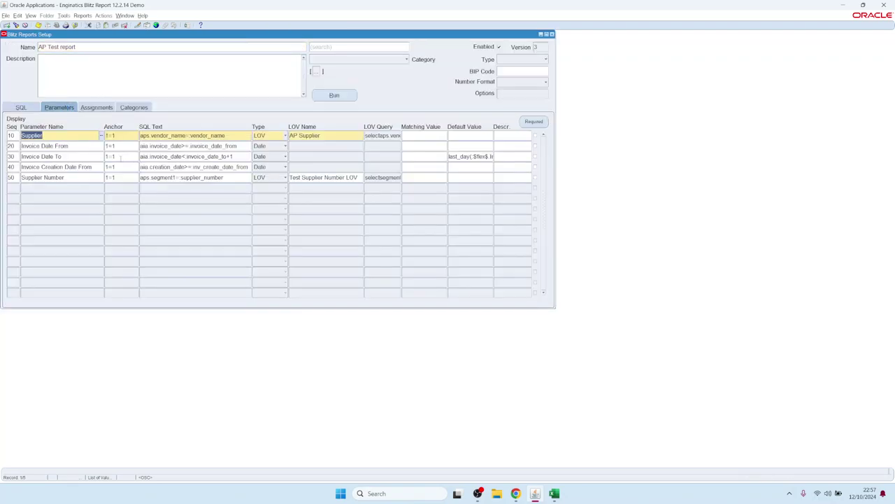
pyautogui.doubleClick(128, 137)
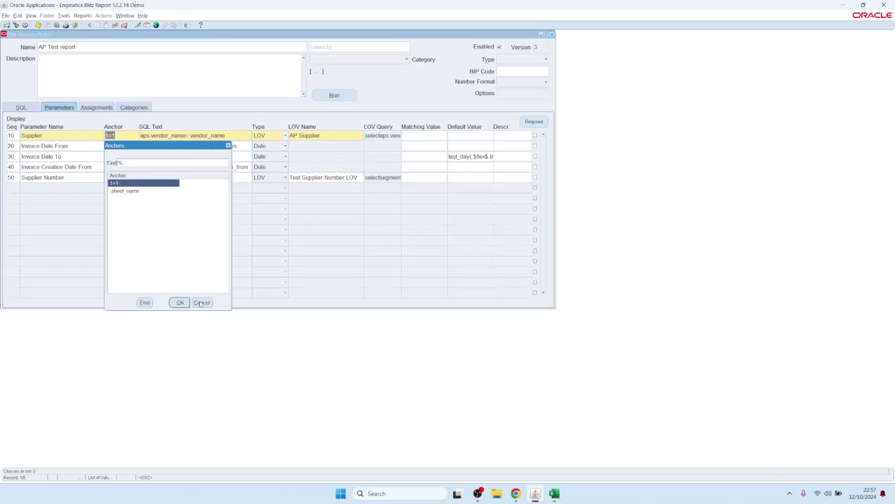
pyautogui.click(179, 302)
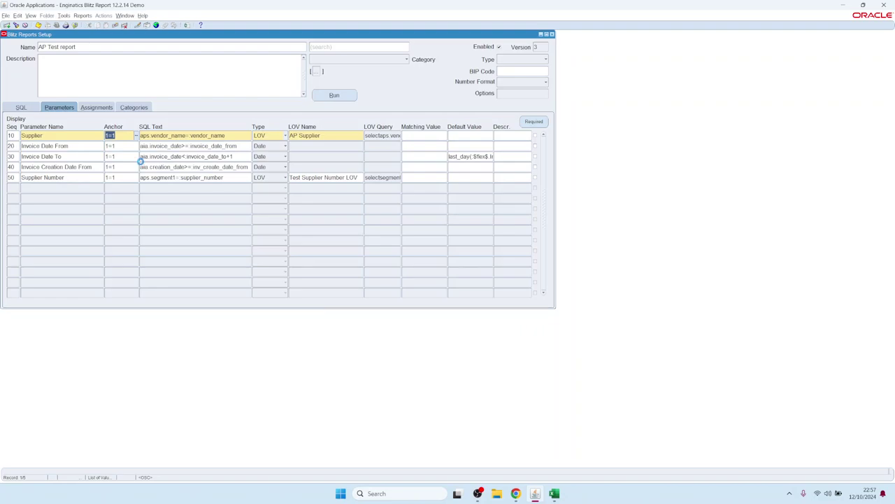
pyautogui.press('F4')
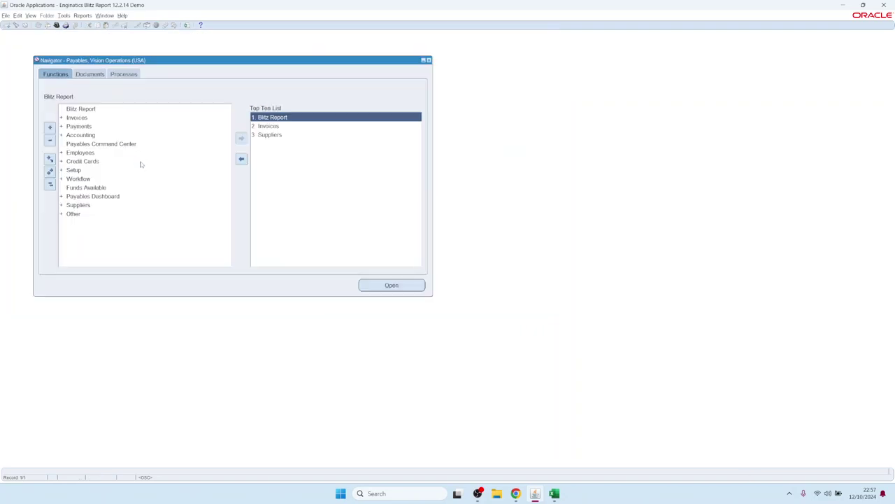